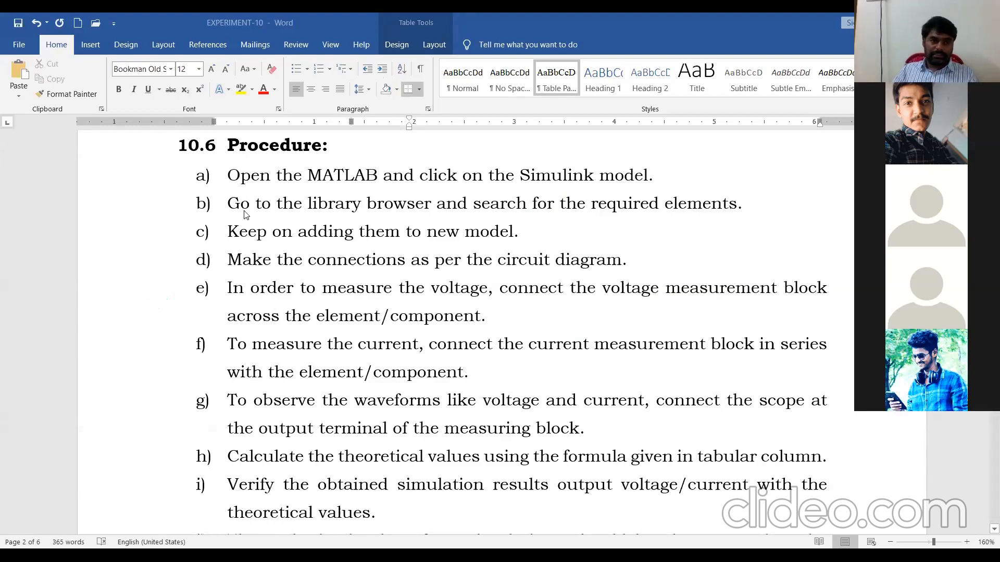
Review procedure item a, about opening MATLAB and the Simulink model, in the EXPERIMENT-10 document.
click(410, 188)
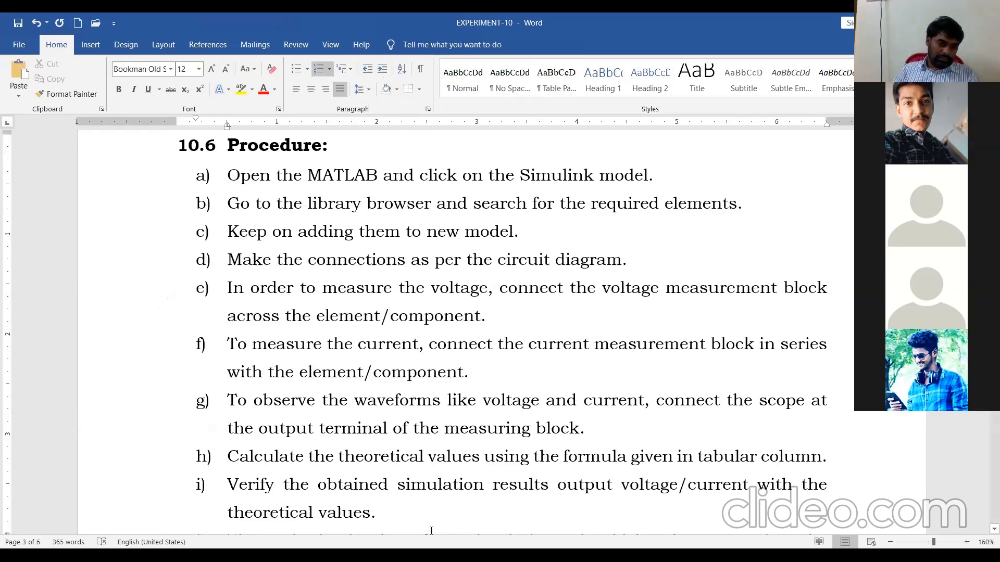
drag(230, 175, 420, 180)
click(387, 215)
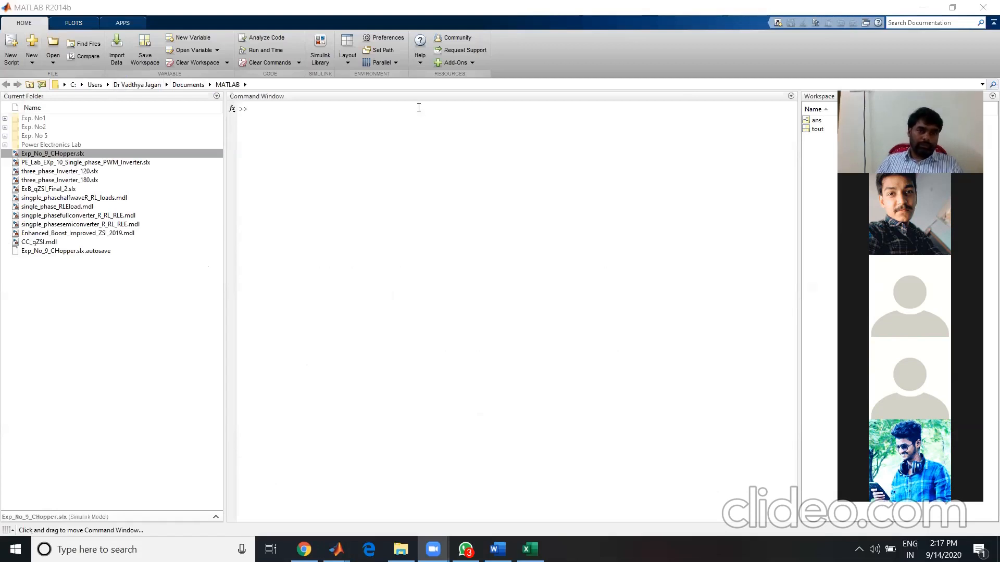
Circle the new-file commands in MATLAB with a freehand annotation and create a new blank Simulink model.
mouse_move(21, 20)
mouse_down()
mouse_move(11, 30)
mouse_move(61, 41)
mouse_move(26, 23)
mouse_up()
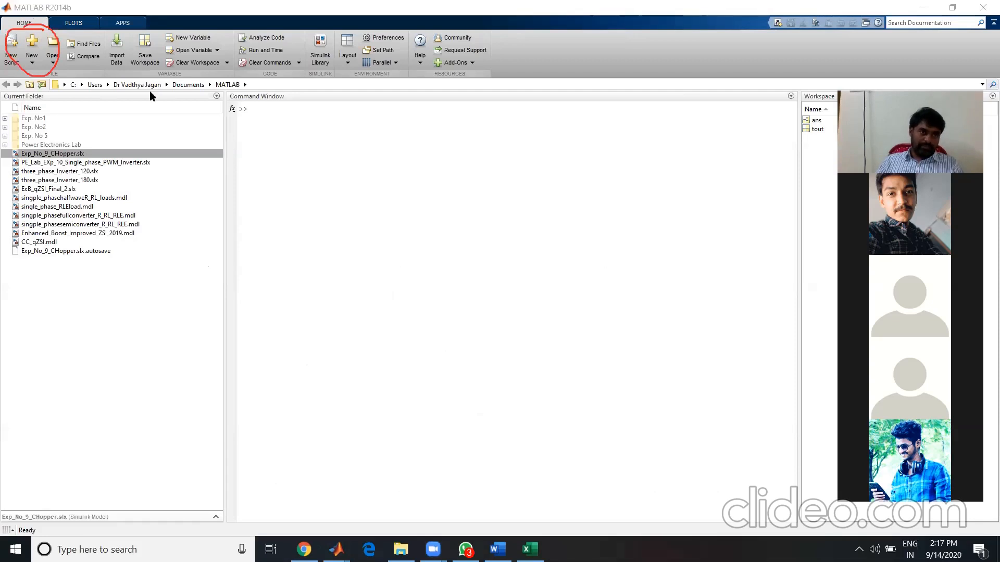
click(32, 65)
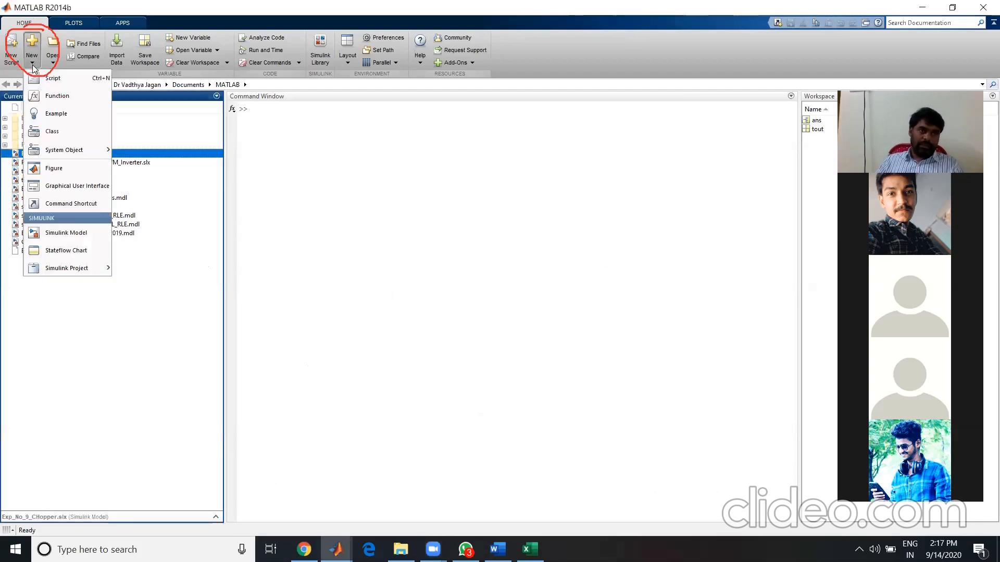
click(76, 237)
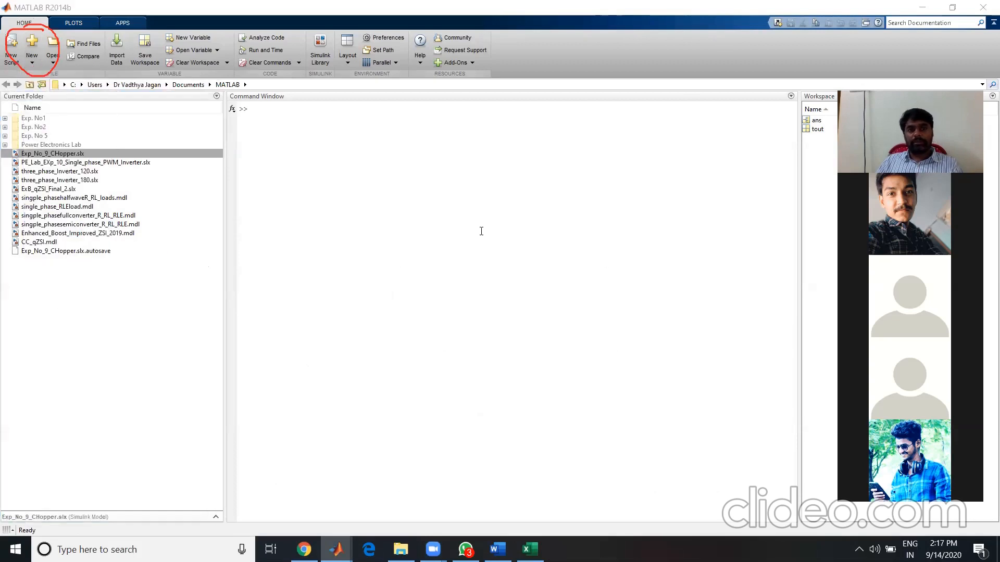
Clear the red annotation from the screen and open the Simulink Library Browser from the untitled model.
click(423, 42)
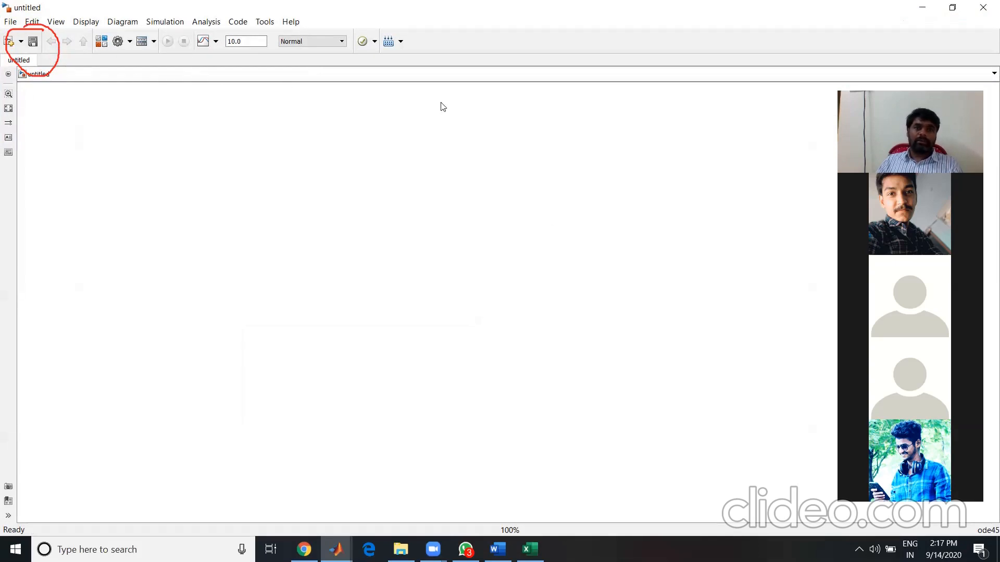
click(32, 74)
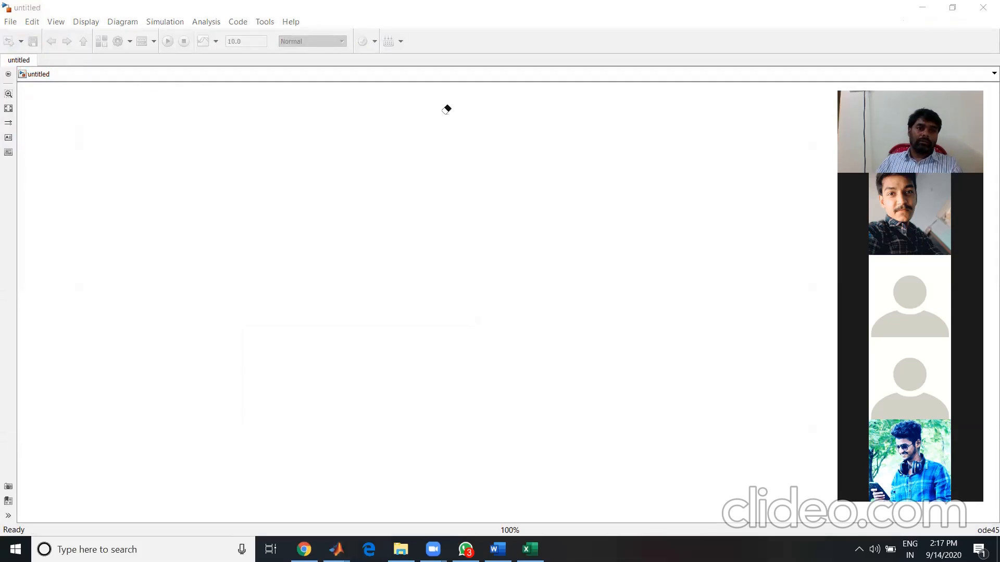
click(260, 124)
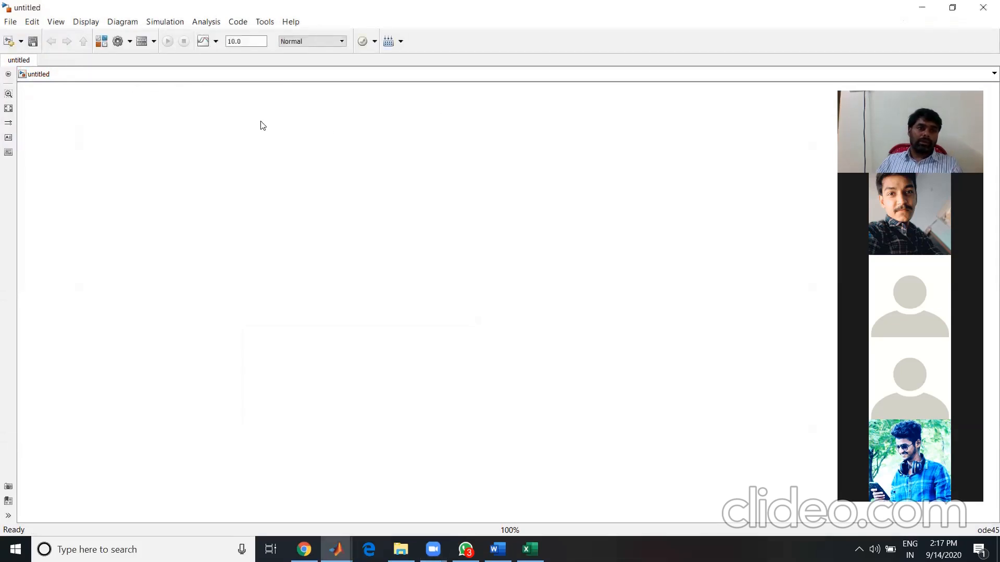
click(102, 42)
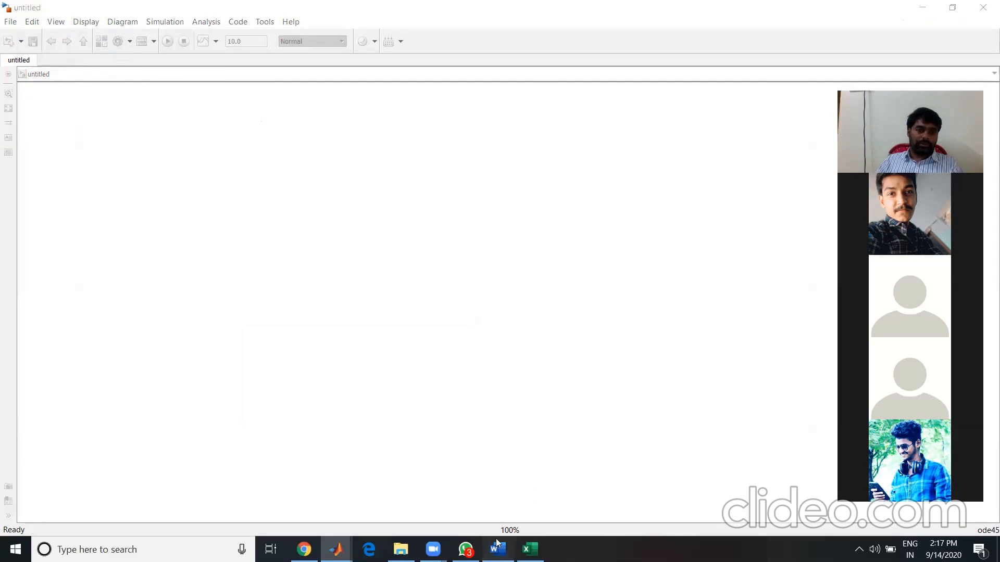
Switch to the EXPERIMENT-10 Word document and review procedure items a and b on the Simulink model and library browser.
click(497, 549)
drag(419, 165, 636, 166)
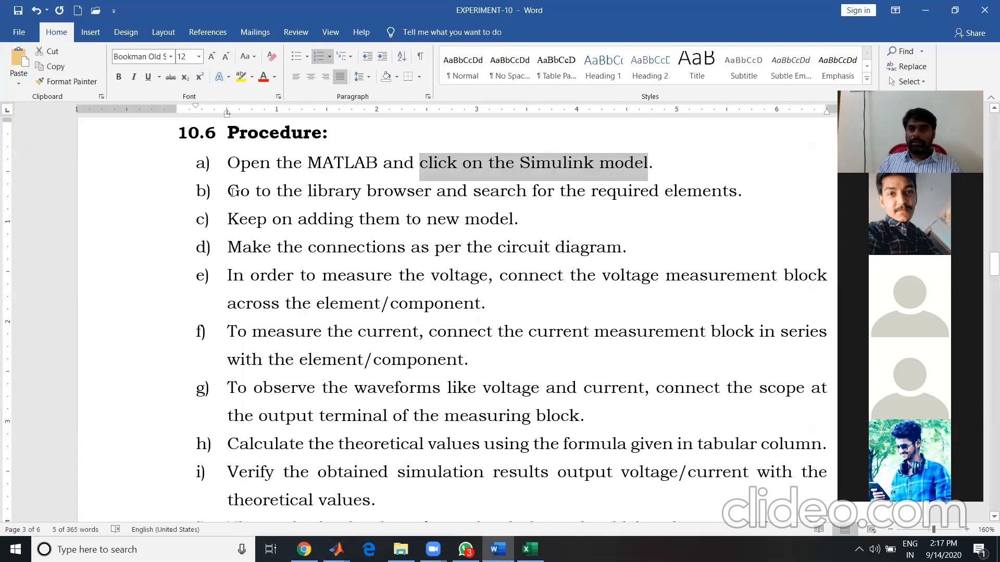
drag(228, 192, 437, 193)
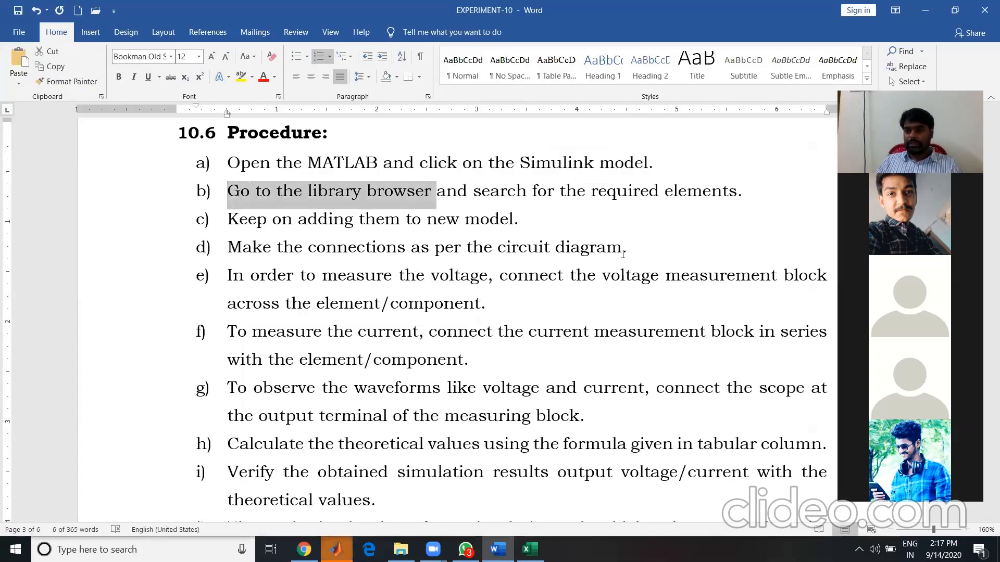
click(468, 191)
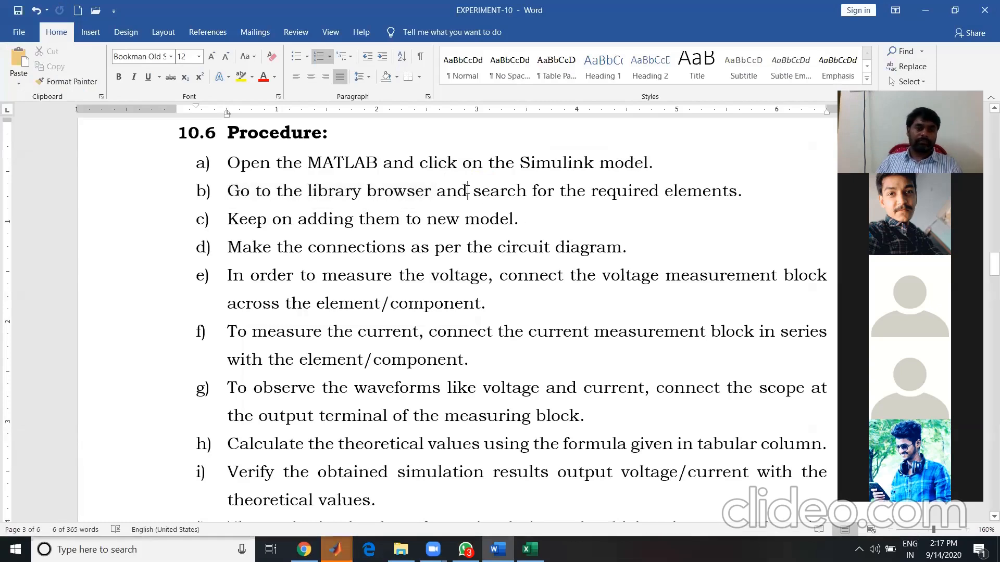
drag(468, 191, 776, 191)
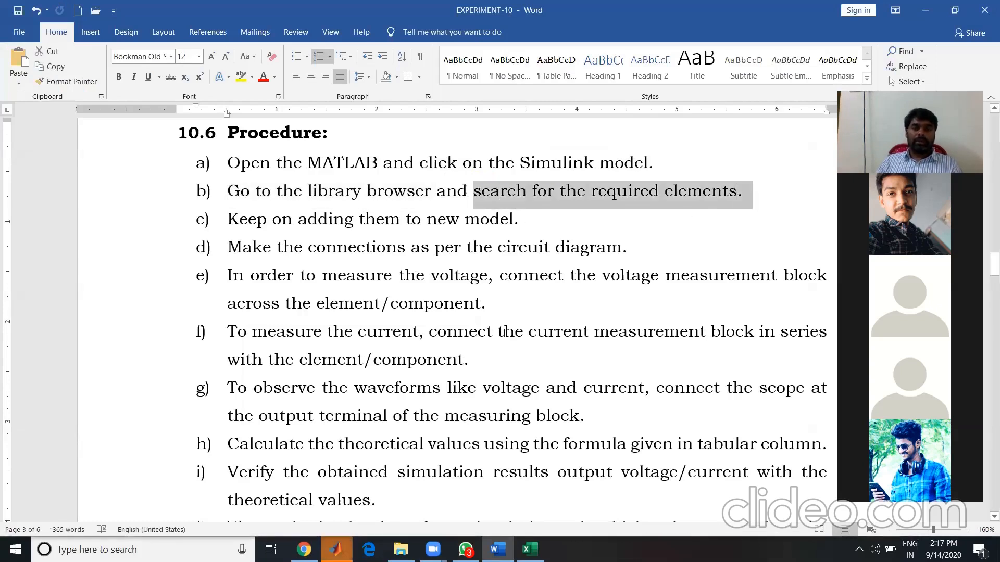
Switch back to the untitled Simulink model and bring up the Simulink Library Browser.
click(336, 549)
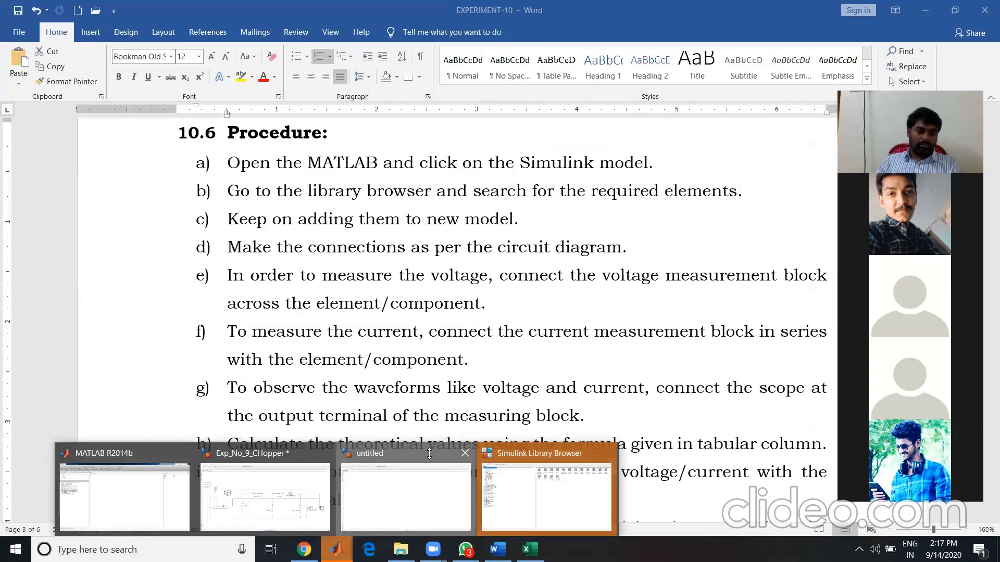
click(405, 495)
click(101, 41)
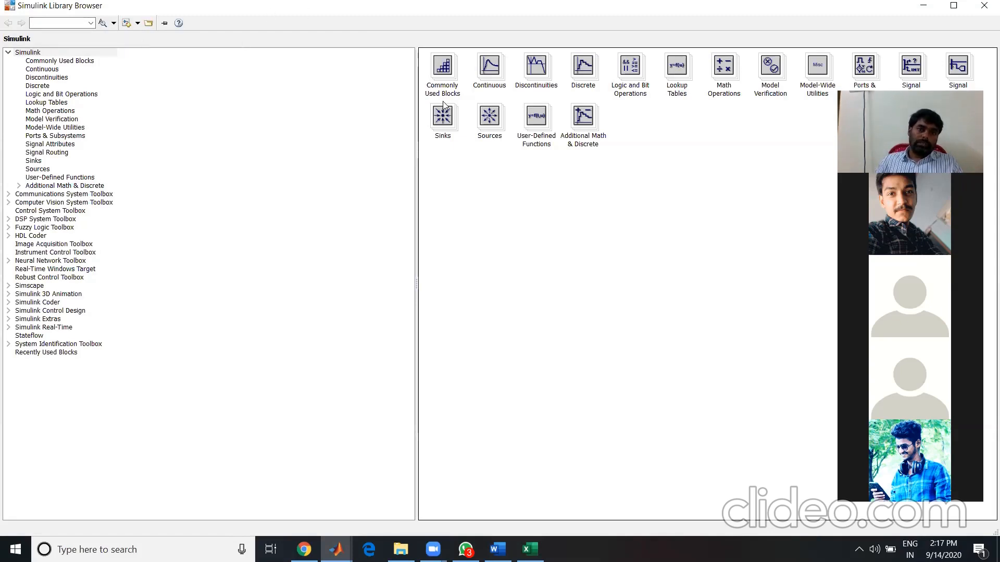
Sketch the chopper circuit as a freehand screen annotation with a DC source, switch, diode, two inductors, a capacitor and a resistor.
mouse_move(518, 249)
mouse_down()
mouse_move(533, 315)
mouse_move(550, 307)
mouse_move(539, 323)
mouse_move(547, 319)
mouse_move(551, 367)
mouse_up()
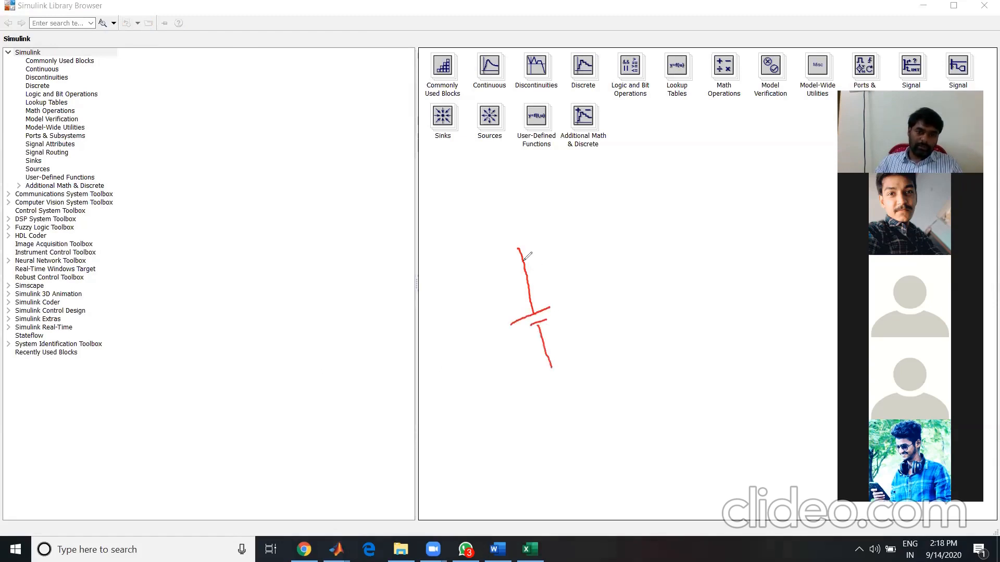
mouse_move(518, 252)
mouse_down()
mouse_move(551, 242)
mouse_move(560, 217)
mouse_move(633, 205)
mouse_move(614, 300)
mouse_move(620, 290)
mouse_move(644, 320)
mouse_up()
drag(604, 275, 631, 258)
mouse_move(633, 204)
mouse_down()
mouse_move(627, 192)
mouse_move(657, 181)
mouse_move(678, 194)
mouse_move(732, 158)
mouse_up()
mouse_move(706, 176)
mouse_down()
mouse_move(723, 230)
mouse_move(740, 229)
mouse_move(741, 293)
mouse_up()
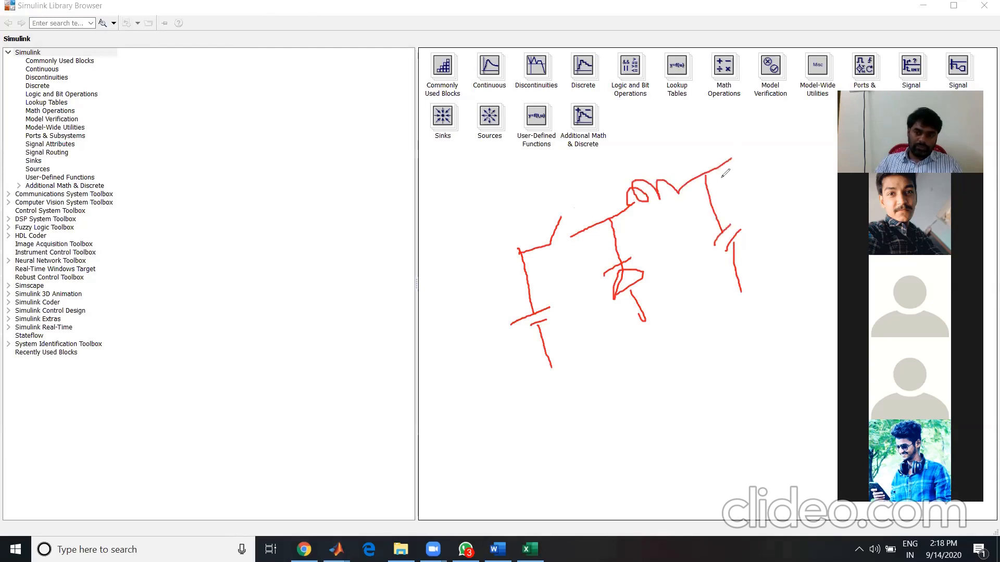
mouse_move(724, 166)
mouse_down()
mouse_move(780, 143)
mouse_move(799, 190)
mouse_move(814, 196)
mouse_move(828, 244)
mouse_move(787, 271)
mouse_up()
drag(686, 324, 547, 373)
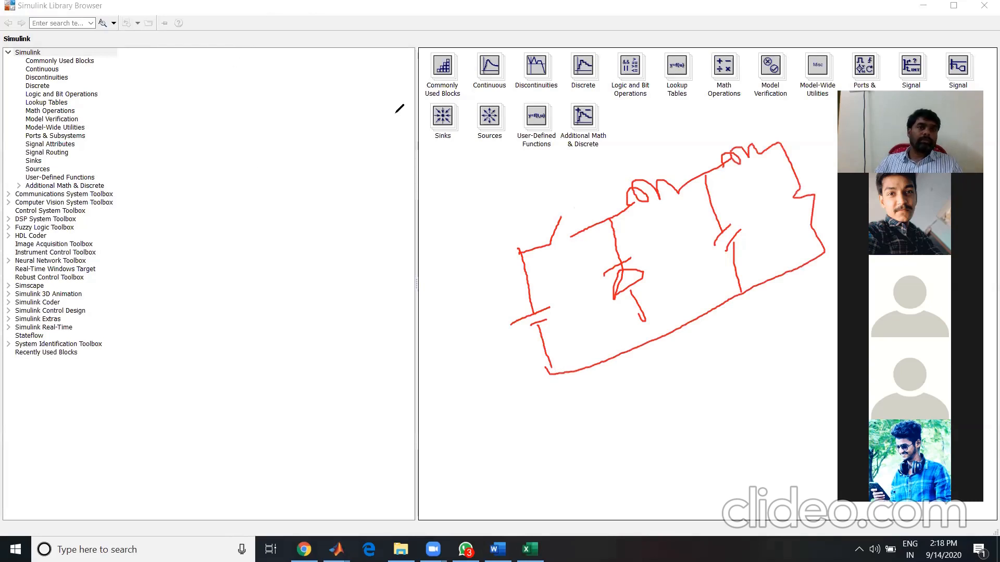
Search the block library for "voltage source" and add the Electrical Sources DC Voltage Source block to the untitled model.
click(67, 22)
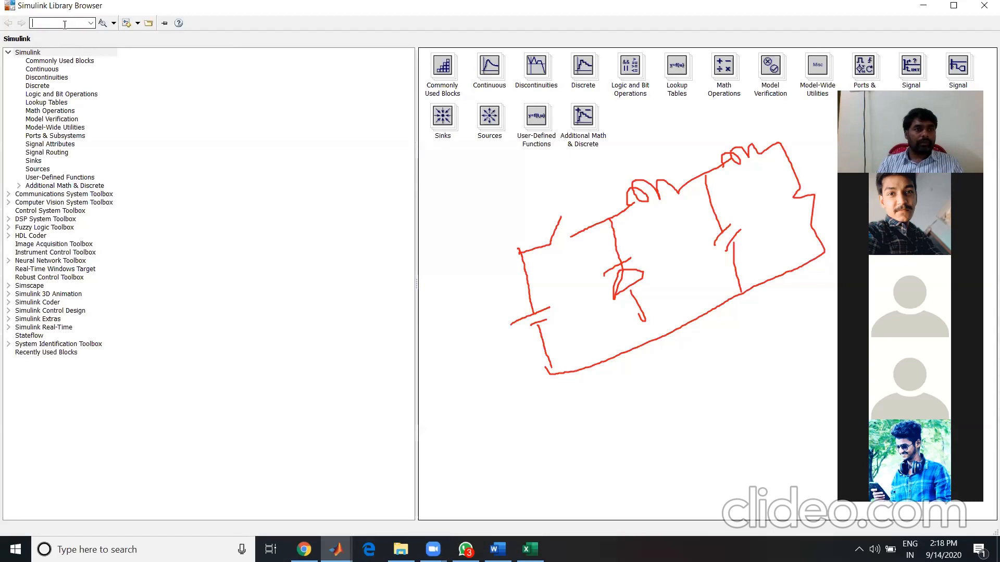
text(voltage )
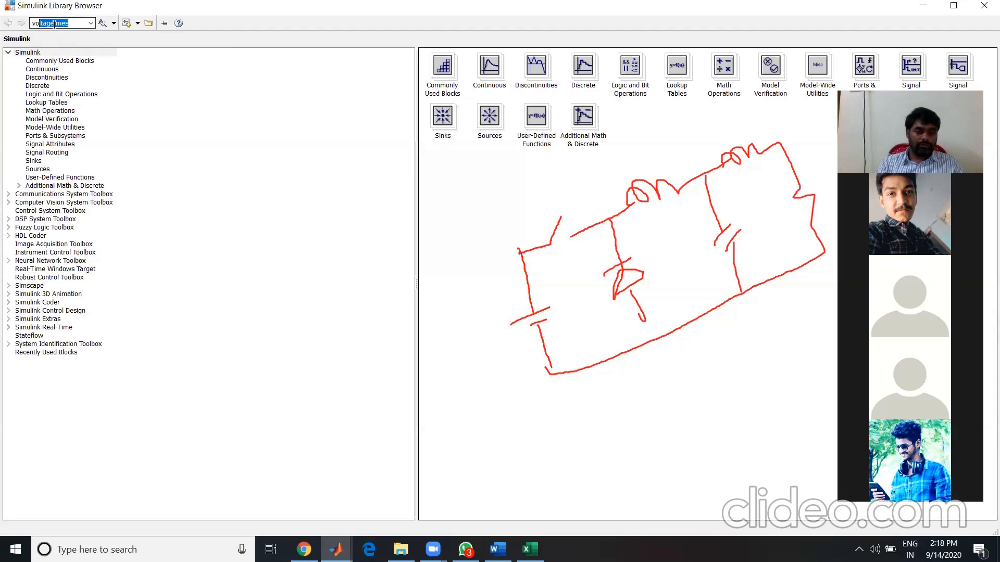
text(source)
key(Return)
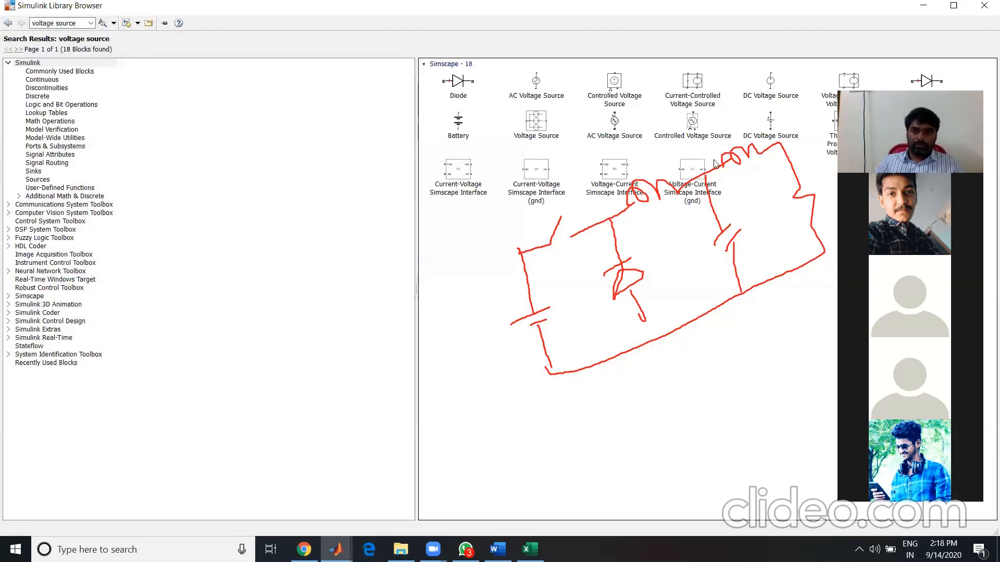
click(773, 131)
right_click(774, 127)
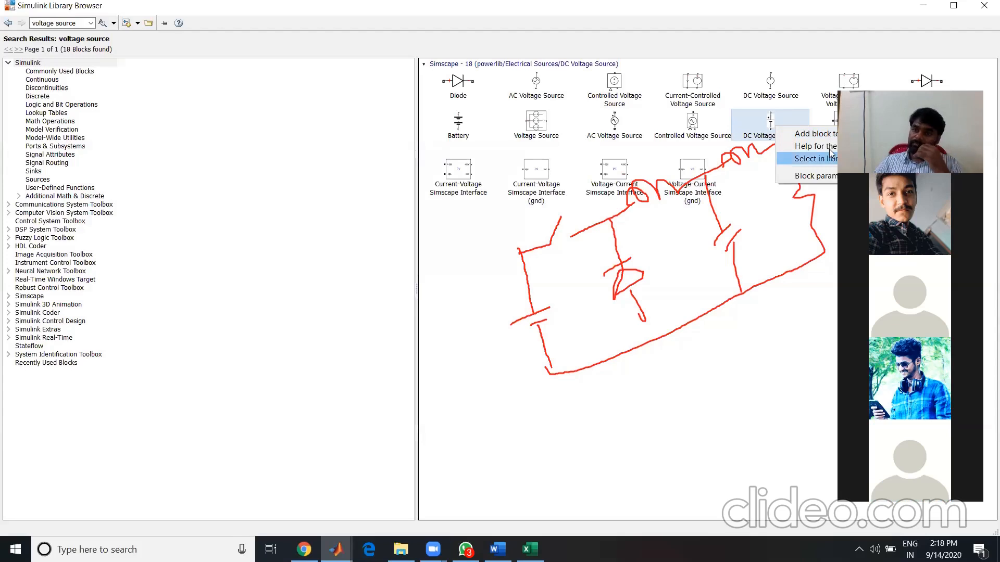
click(826, 134)
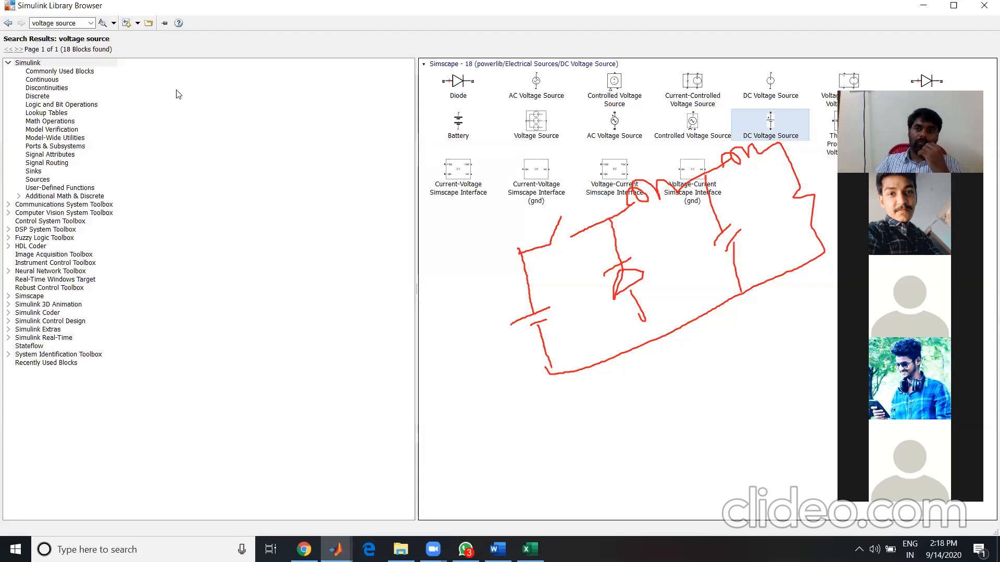
Search the block library for "mosfet" and consult the Exp_No_9_CHopper model for reference.
triple_click(74, 23)
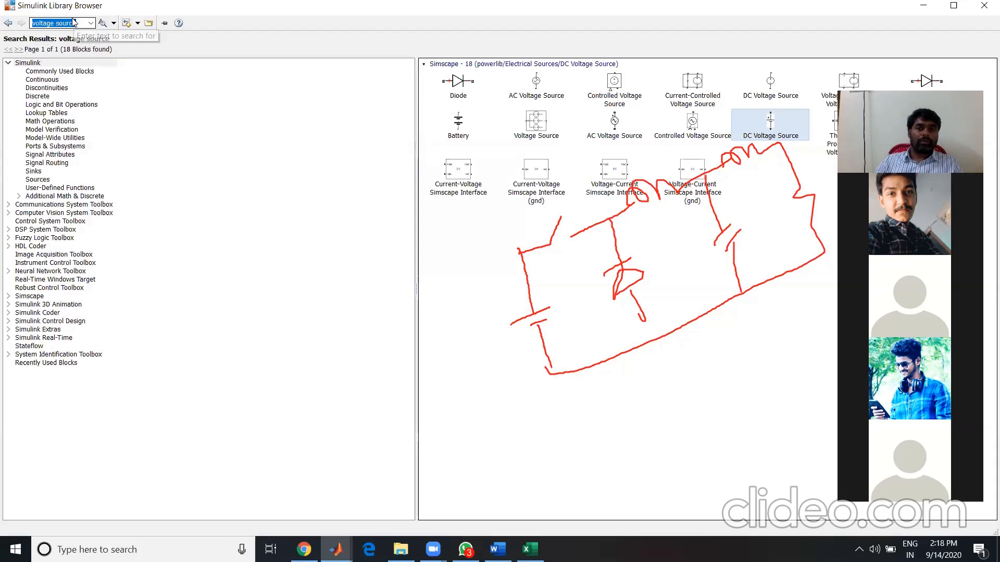
text(mosfet)
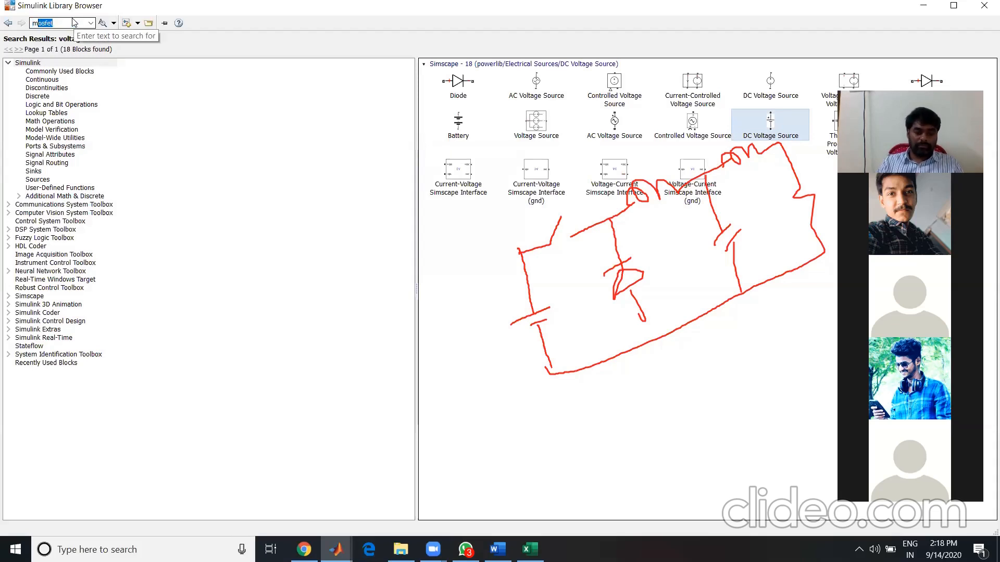
key(Return)
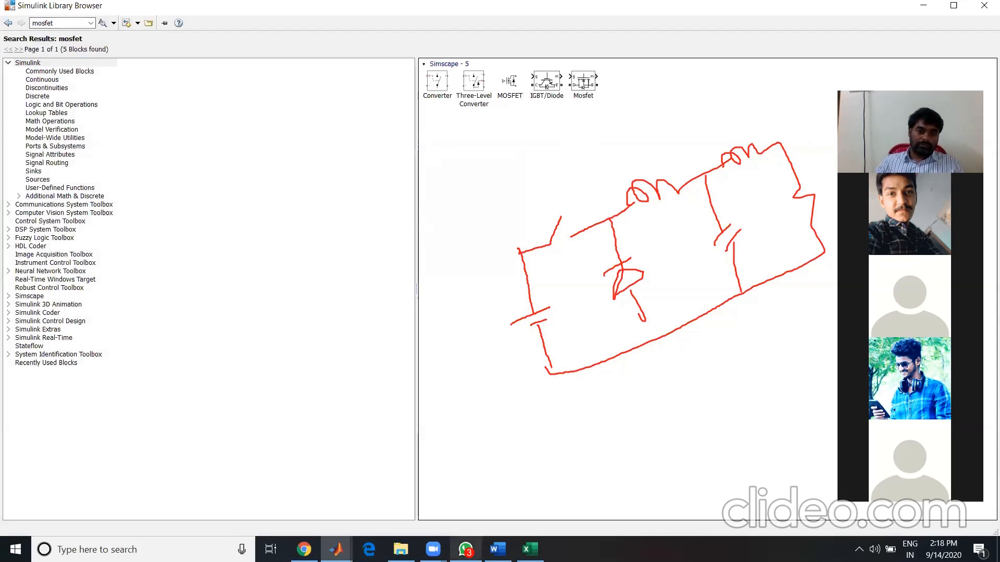
mouse_move(336, 549)
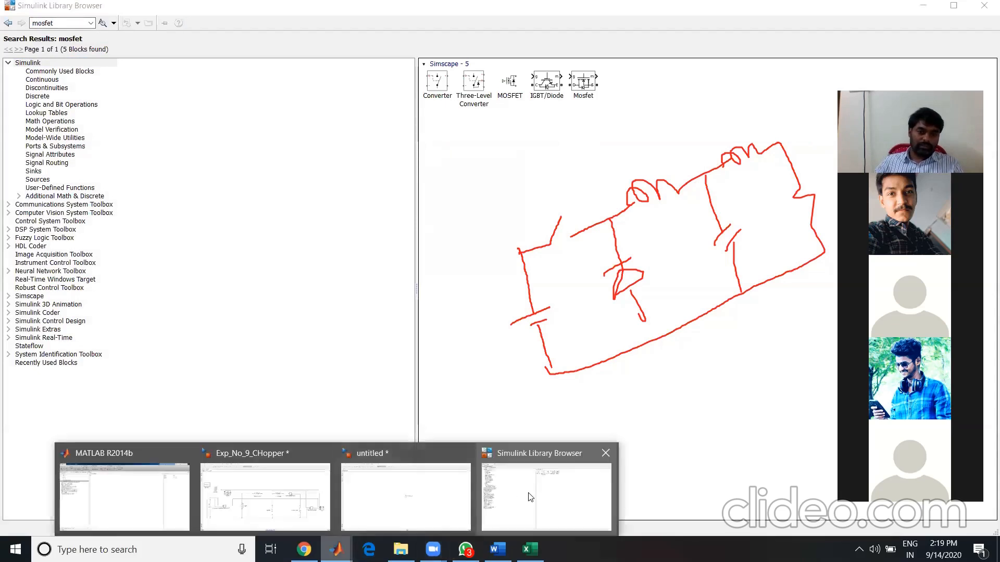
click(270, 497)
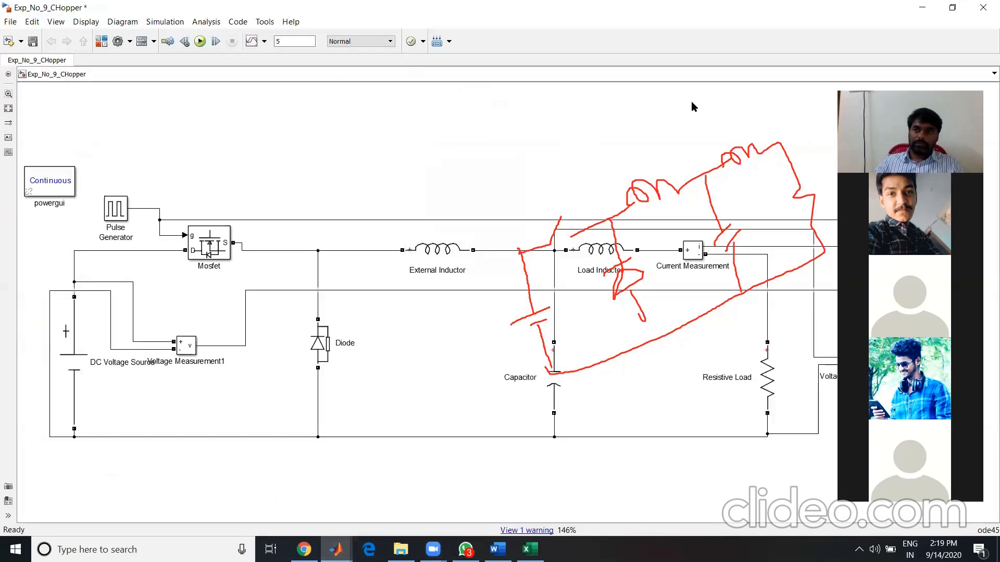
click(922, 8)
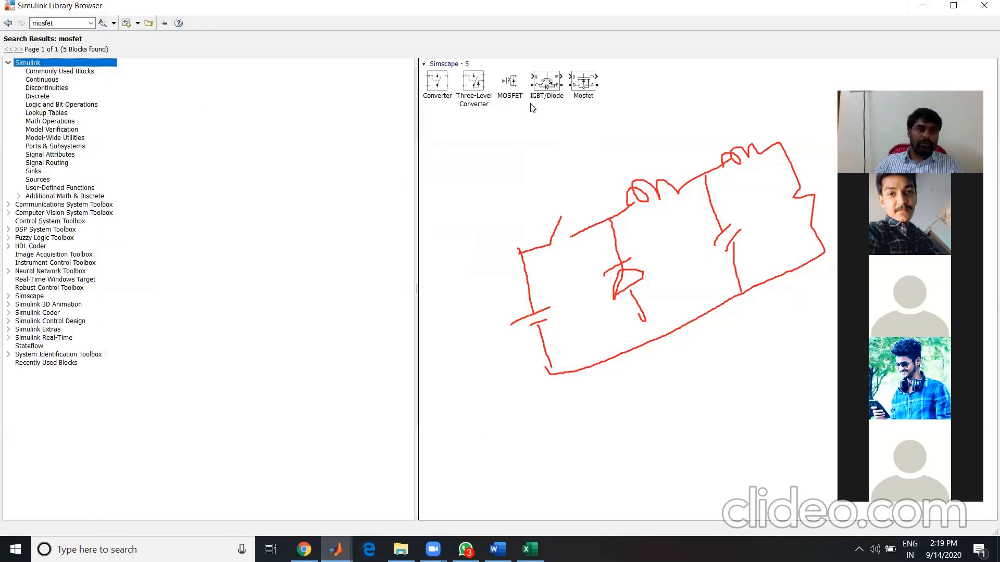
Add the Power Electronics Mosfet block to the untitled model.
click(547, 84)
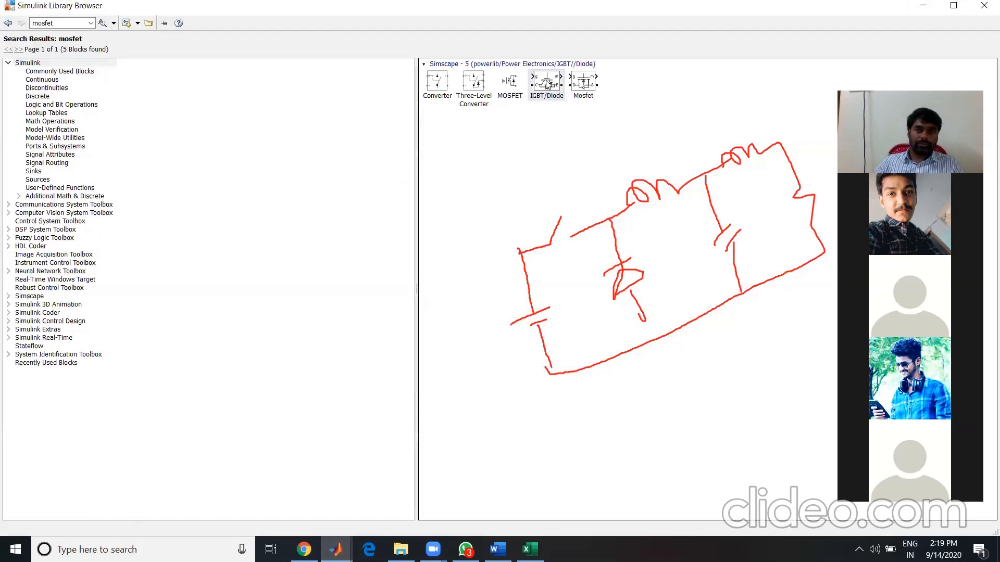
click(583, 84)
right_click(582, 83)
click(279, 141)
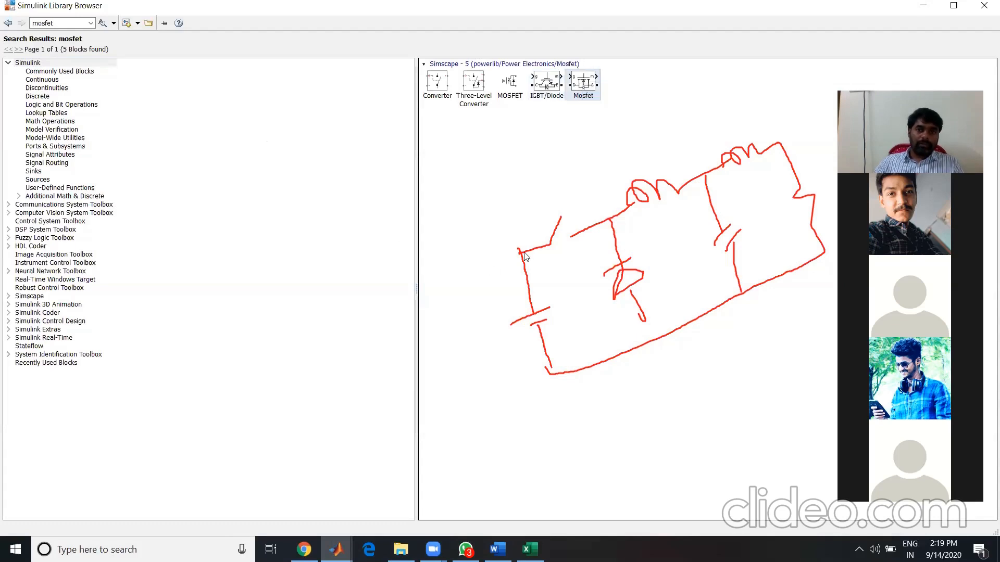
Search the block library for "diode" and add the Power Electronics Diode block to the untitled model.
double_click(69, 21)
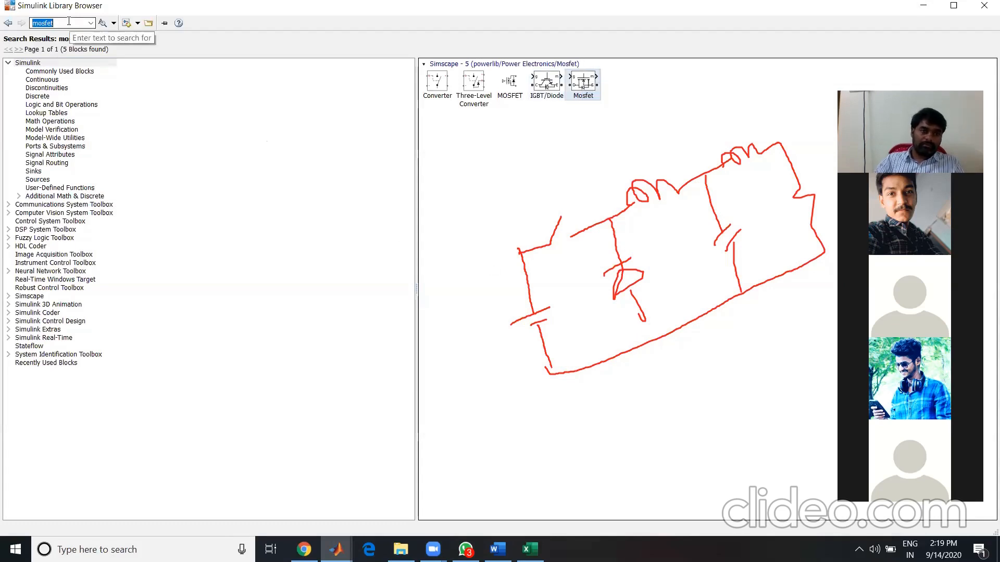
text(dio)
key(Return)
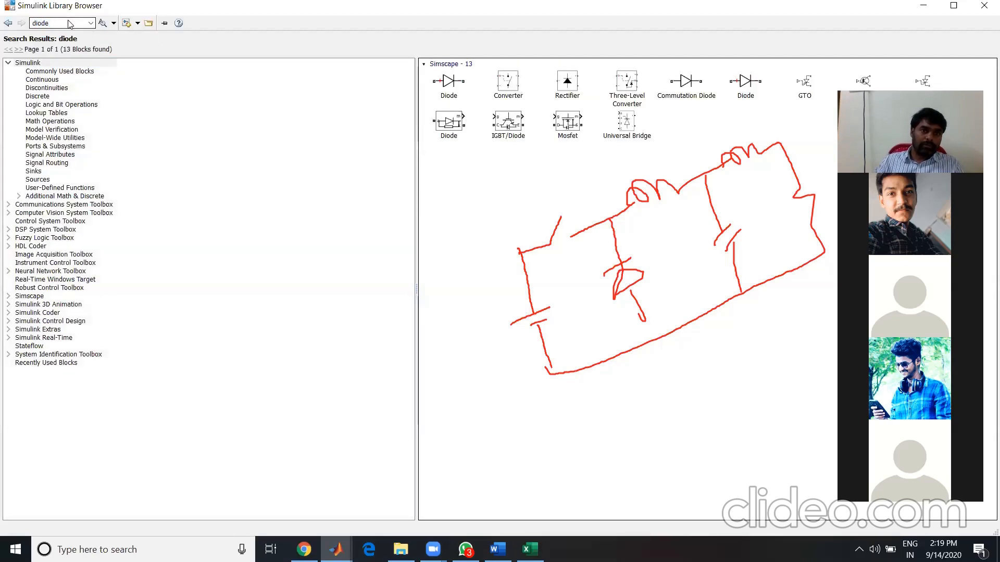
click(465, 133)
right_click(466, 135)
key(Escape)
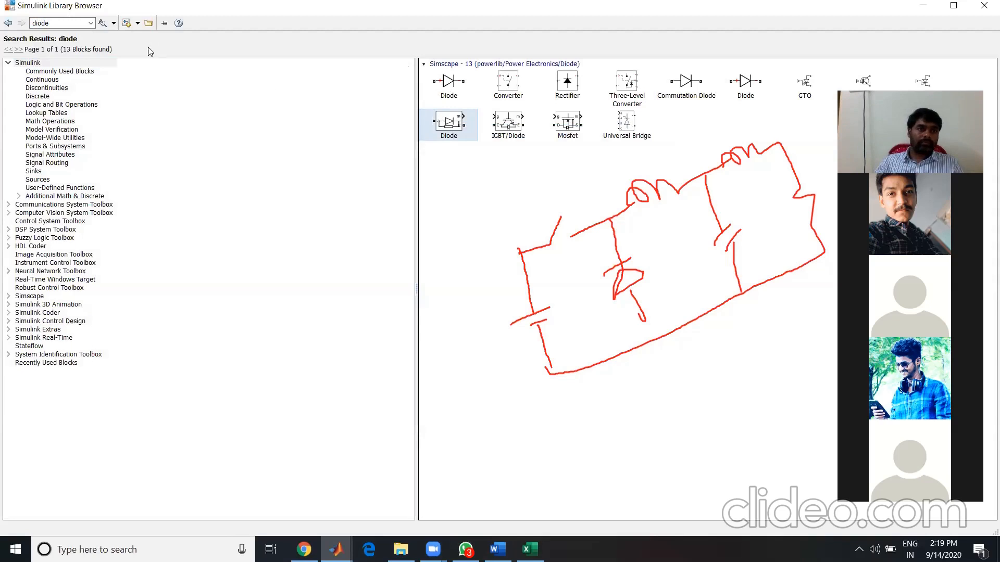
Search the block library for "series" and add the Series RLC Branch block to the model.
double_click(46, 20)
text(series)
key(Return)
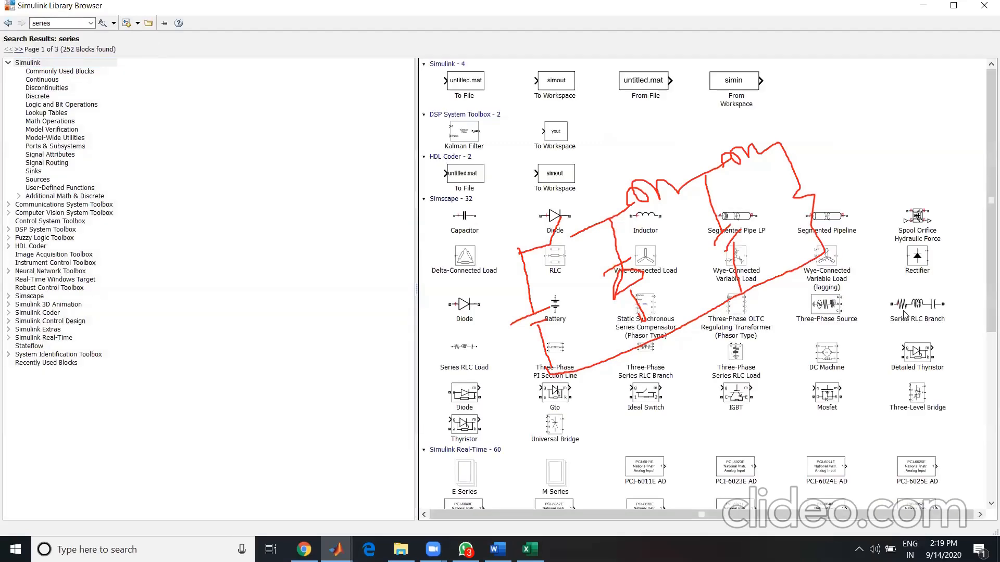
click(908, 313)
right_click(910, 318)
click(851, 308)
Search the block library for "pulse gen" and try to add the Pulse Generator block.
double_click(59, 21)
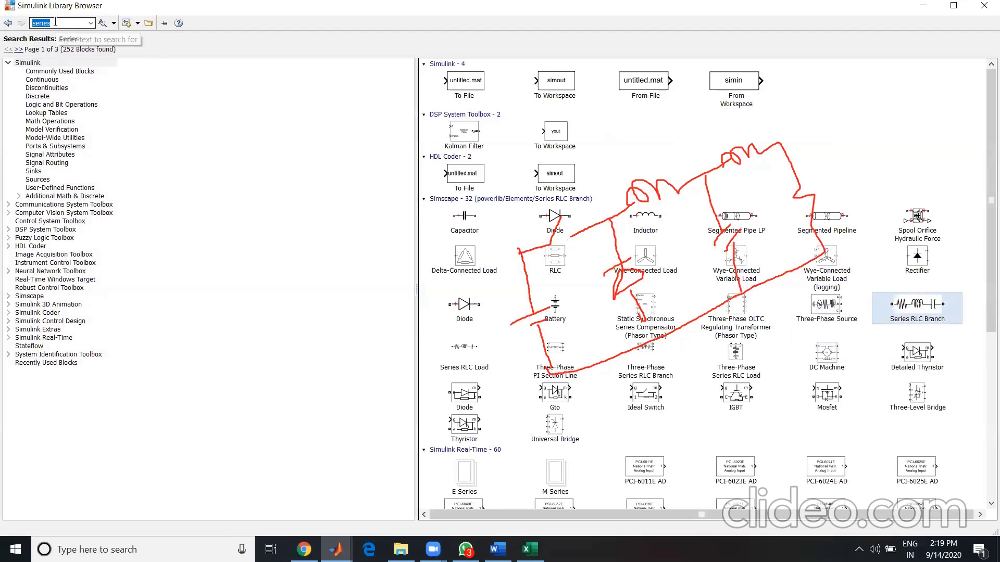
text(pulse gen)
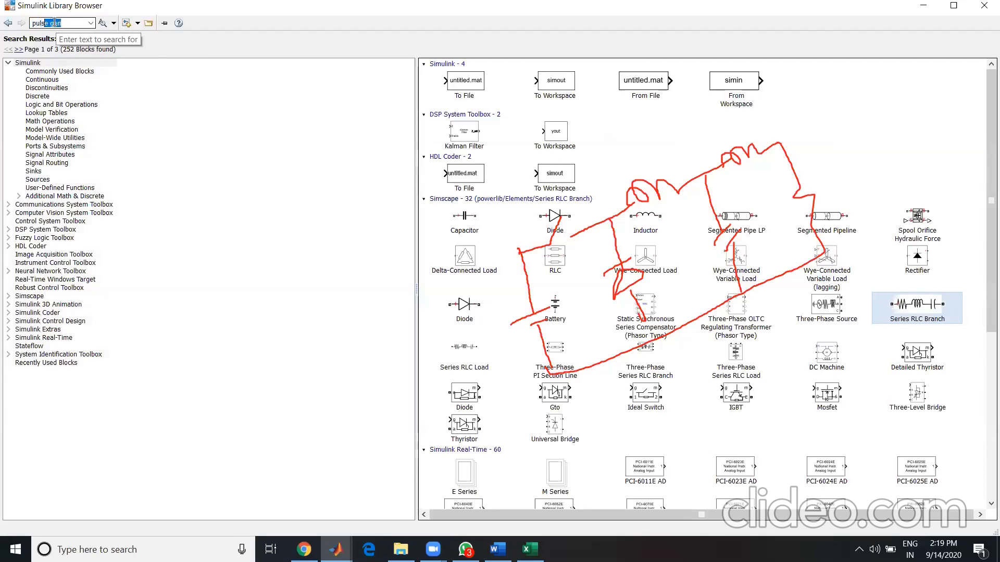
key(Return)
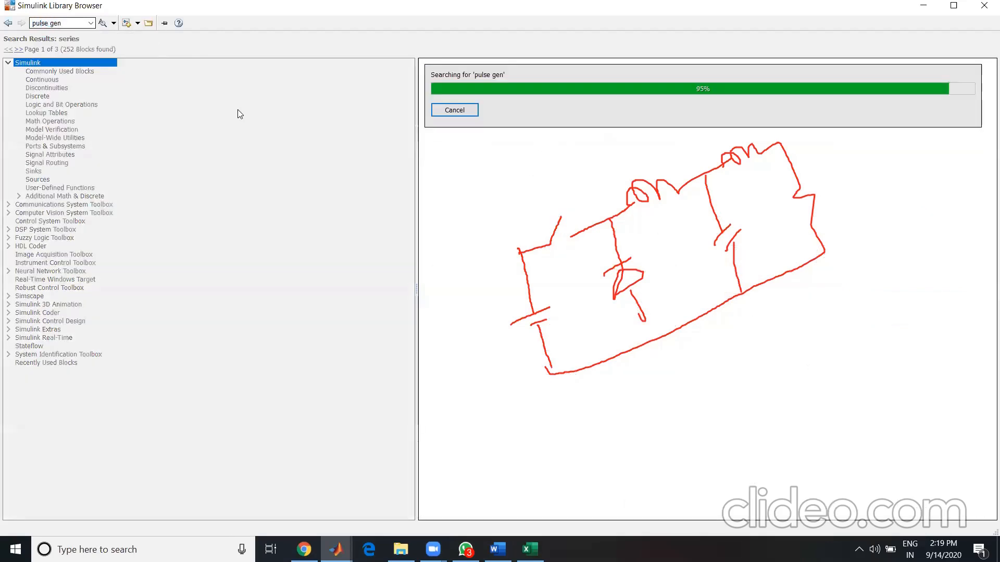
right_click(461, 85)
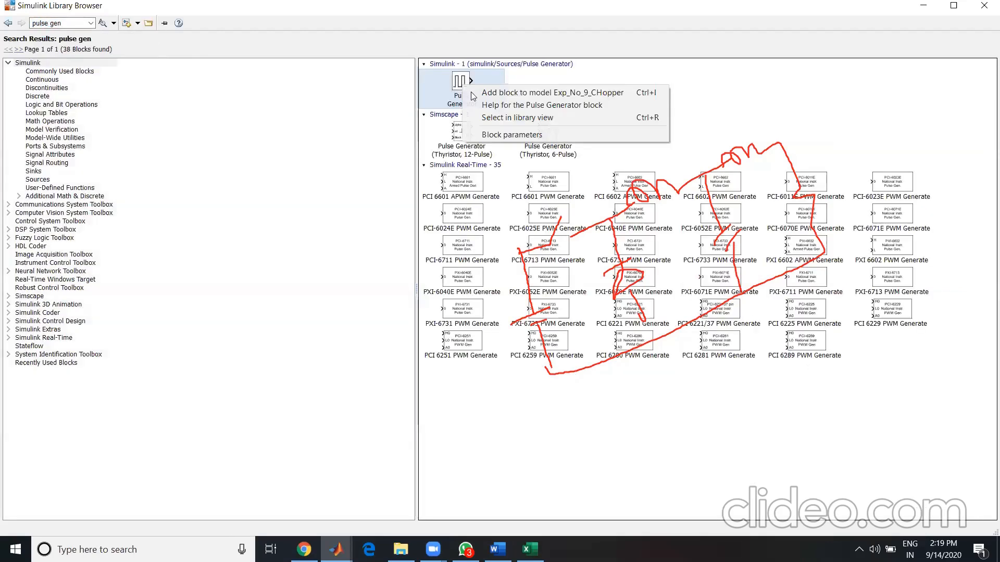
key(Escape)
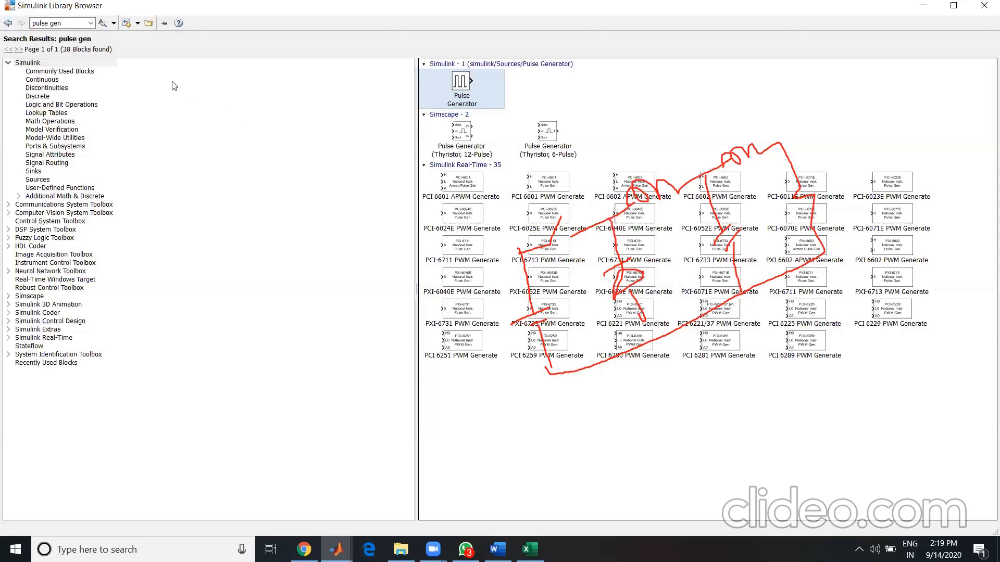
Search the block library for "voltage meas" and go back to the untitled model.
double_click(68, 21)
triple_click(68, 21)
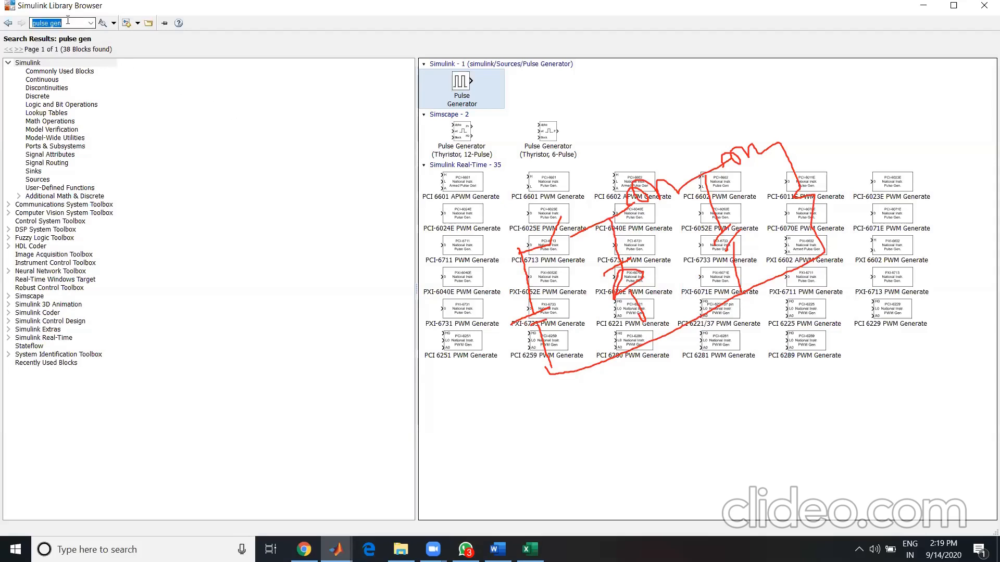
text(voltage mes)
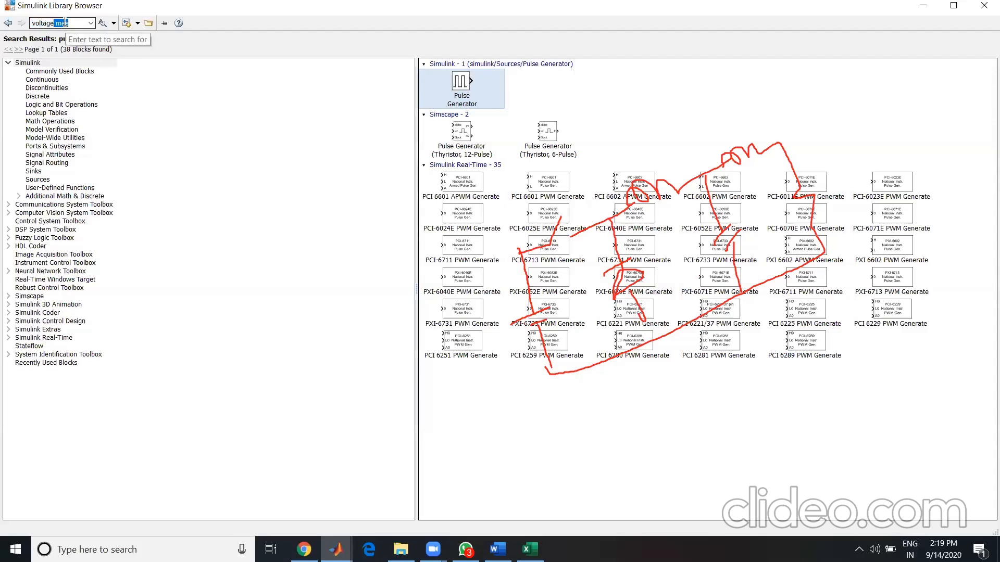
key(Return)
triple_click(64, 23)
click(91, 23)
click(52, 83)
click(76, 25)
key(Left)
text(a)
key(Return)
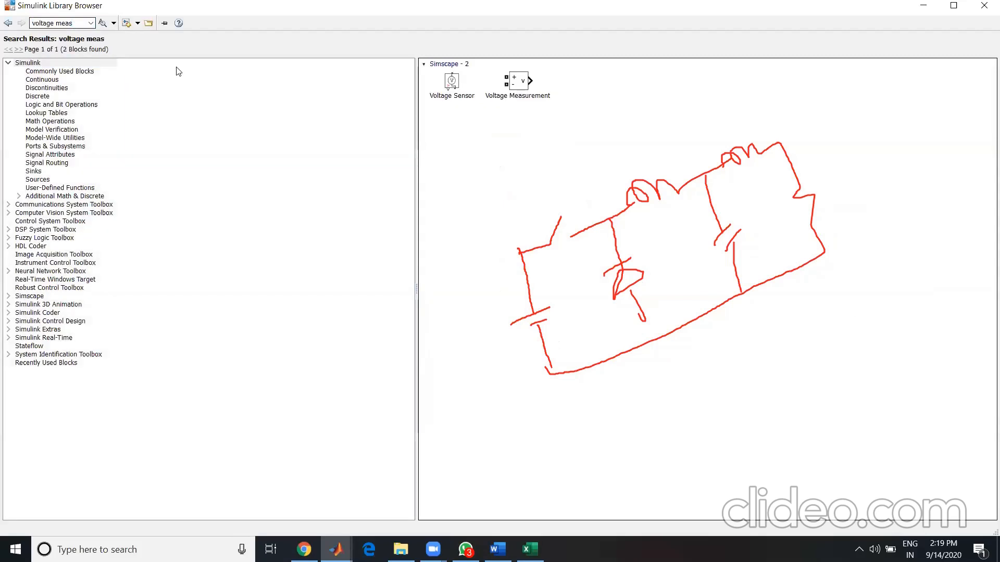
click(923, 5)
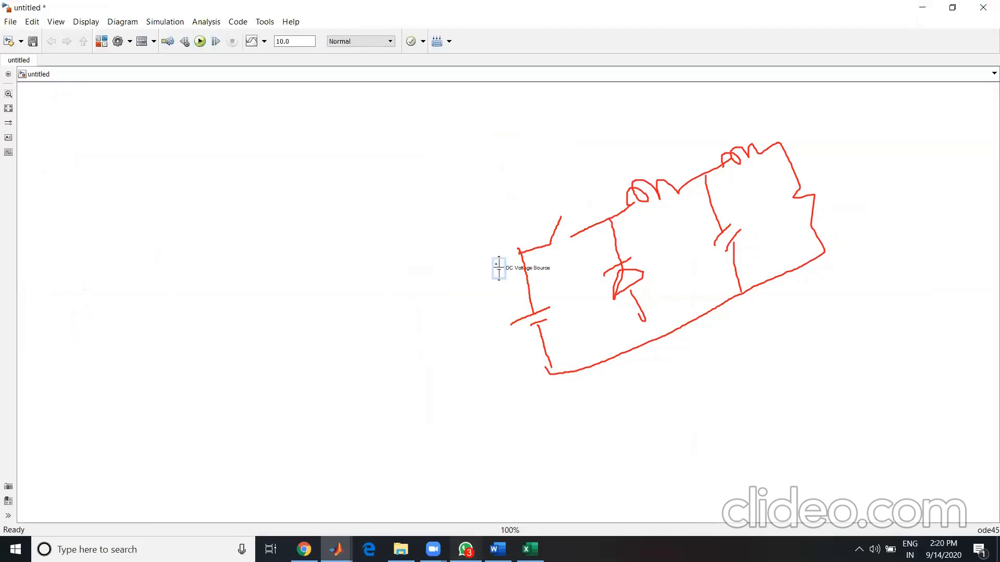
click(466, 549)
mouse_move(336, 549)
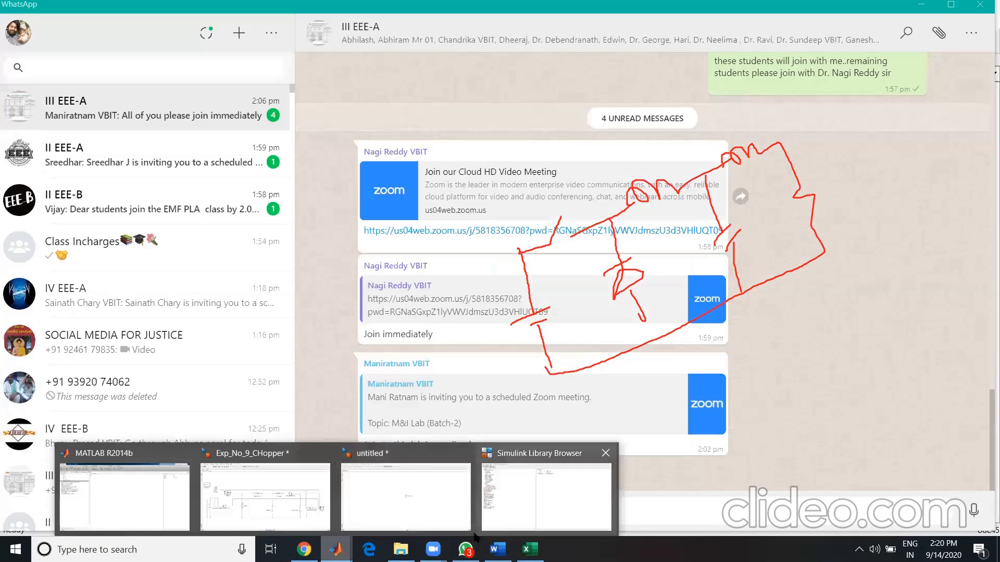
mouse_move(433, 549)
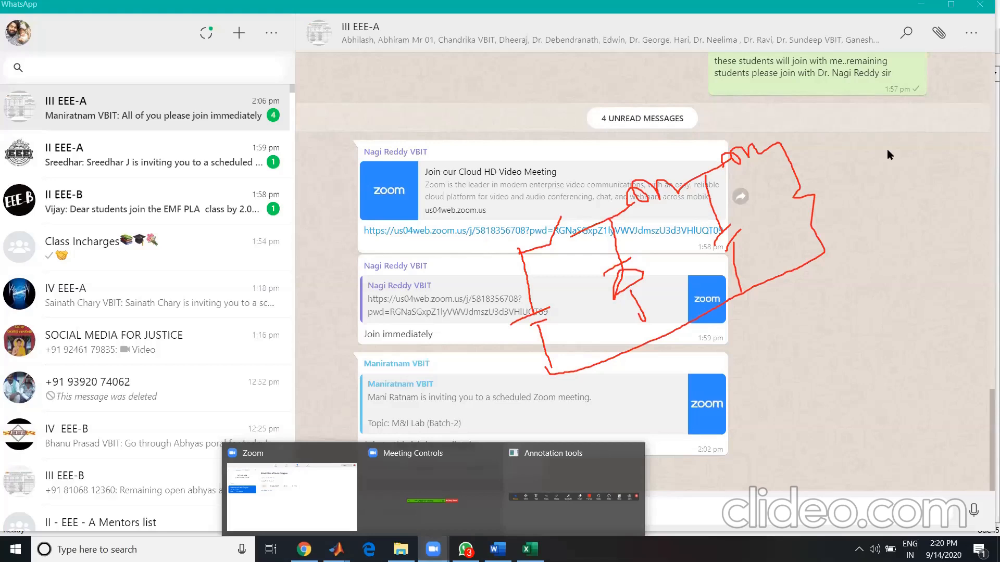
key(alt+Tab)
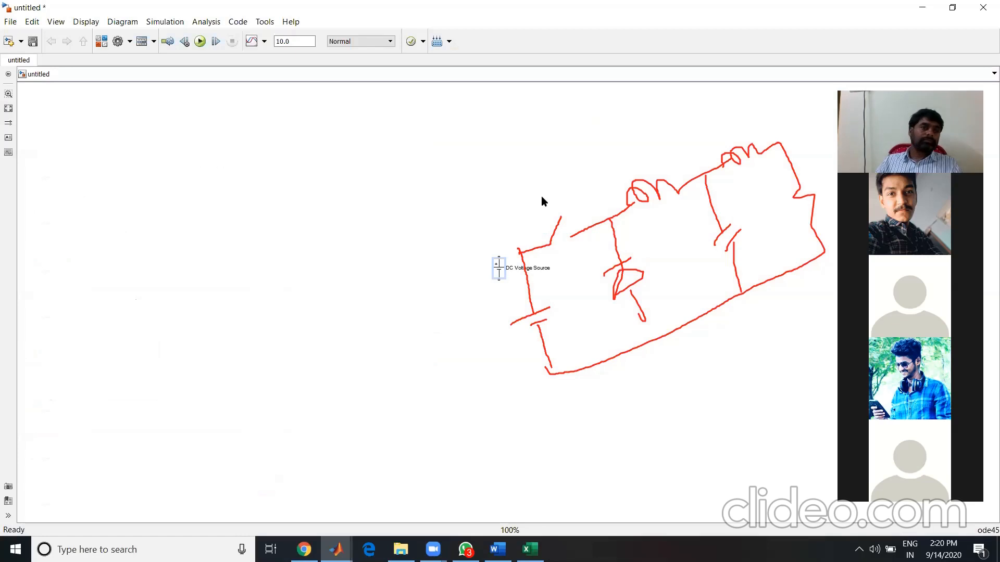
Reopen the library browser and add the Voltage Measurement block to the untitled model.
click(102, 41)
right_click(512, 87)
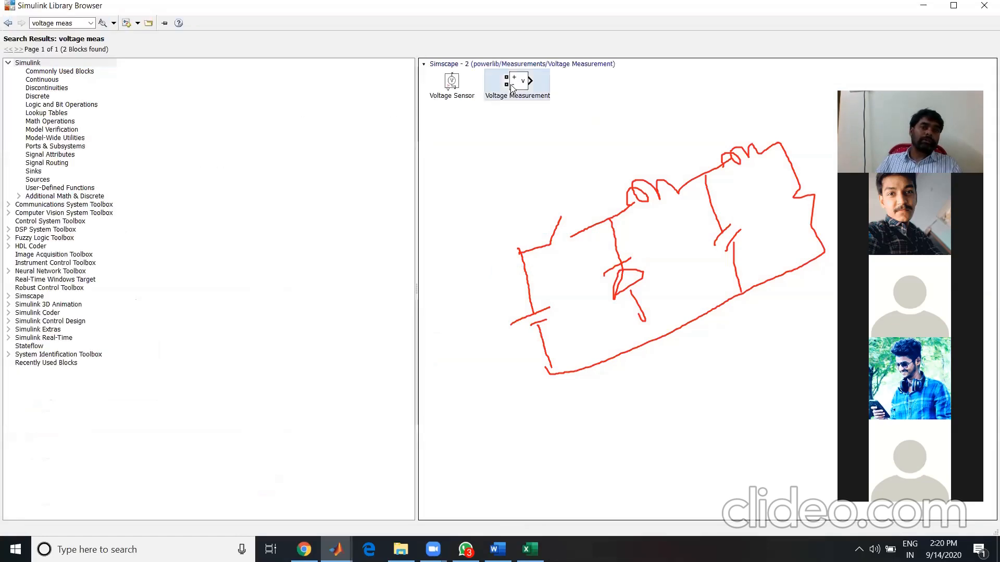
click(527, 94)
Search the block library for "current meas" and add the Current Measurement block to the untitled model.
click(54, 24)
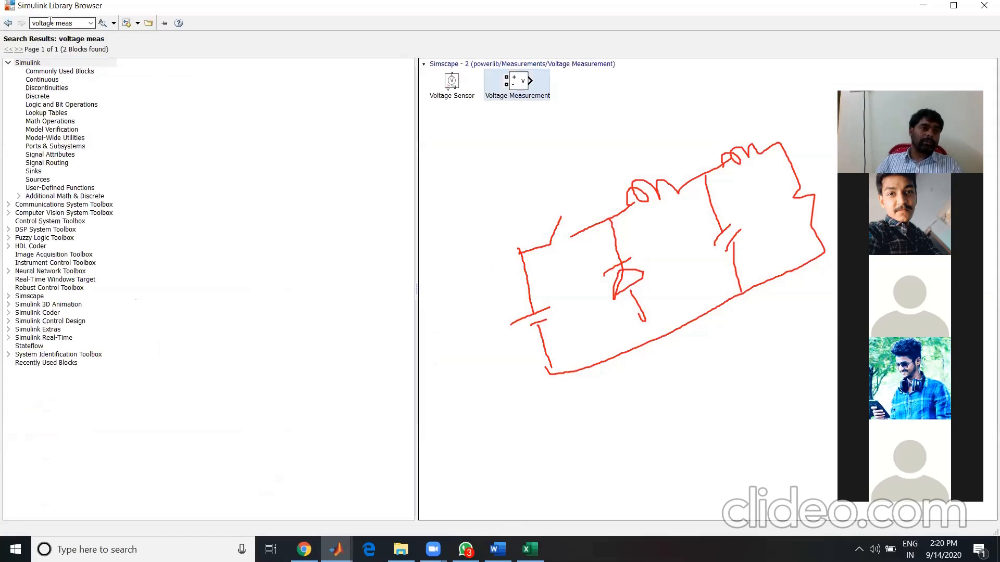
key(ctrl+a)
click(54, 24)
key(BackSpace)
key(BackSpace)
key(BackSpace)
key(BackSpace)
key(BackSpace)
key(BackSpace)
key(BackSpace)
text(current)
key(Return)
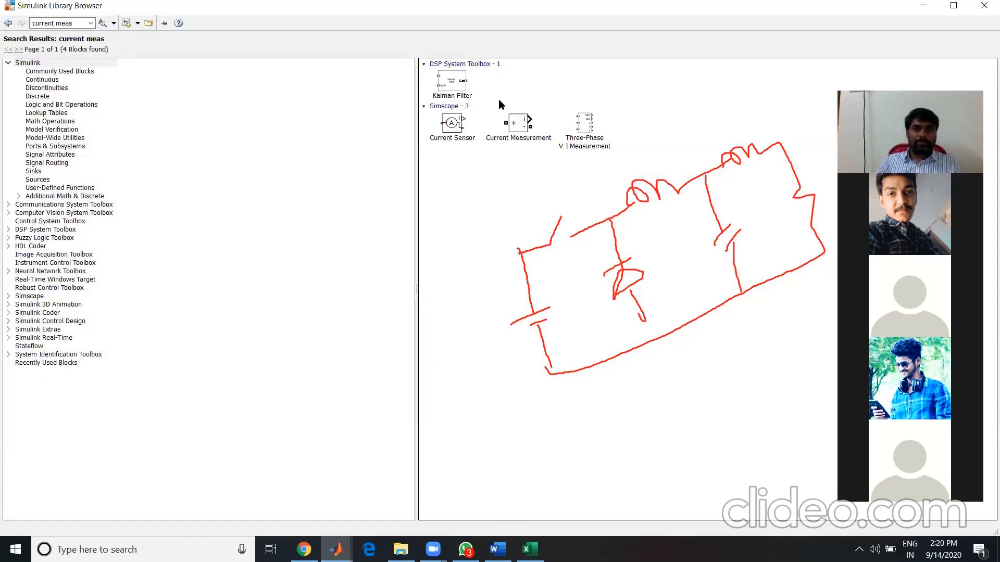
click(518, 125)
right_click(518, 125)
click(103, 79)
Search the block library for "scope" and add the Simulink Sinks Scope block to the untitled model.
click(70, 24)
text(scope)
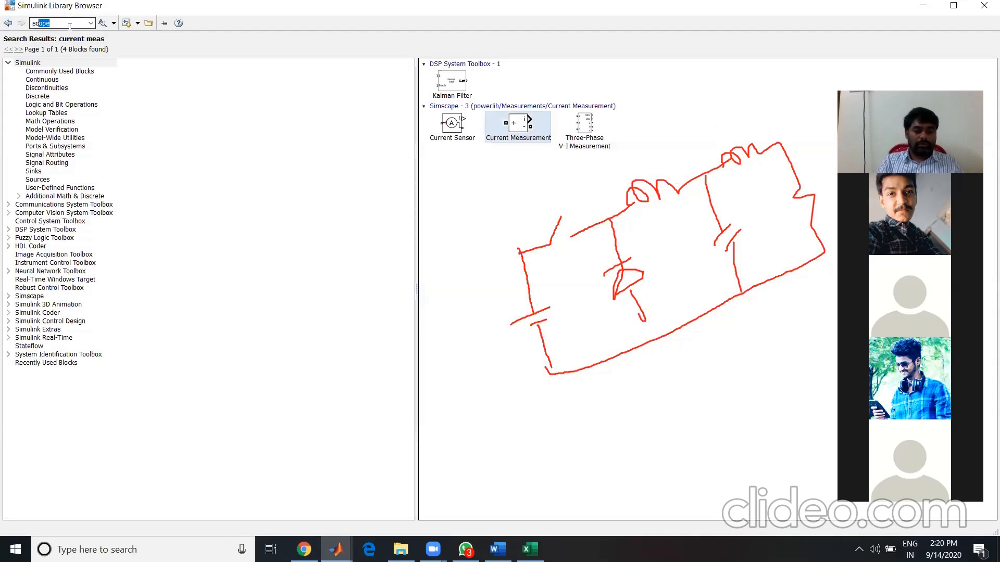
key(Return)
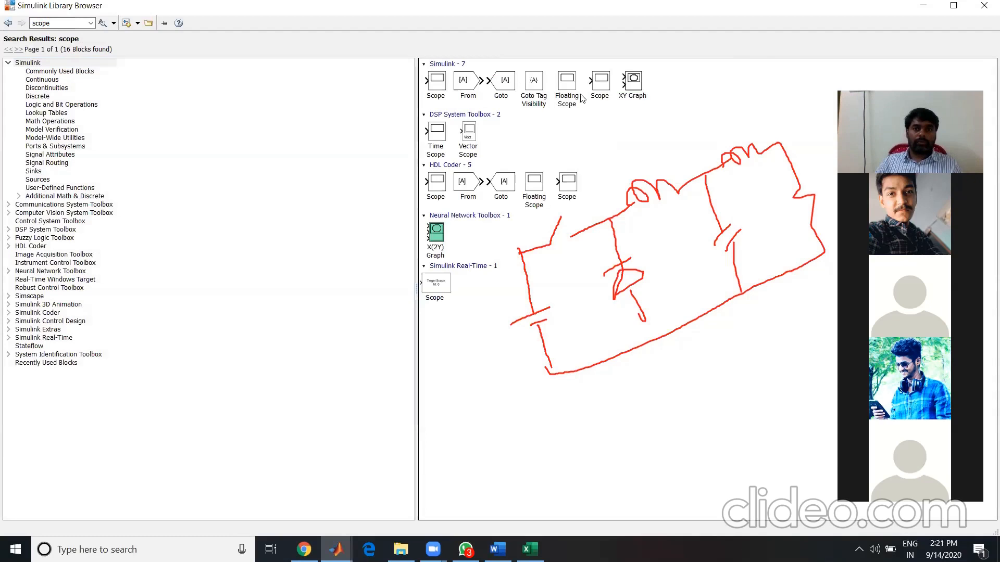
click(601, 81)
right_click(606, 83)
click(615, 91)
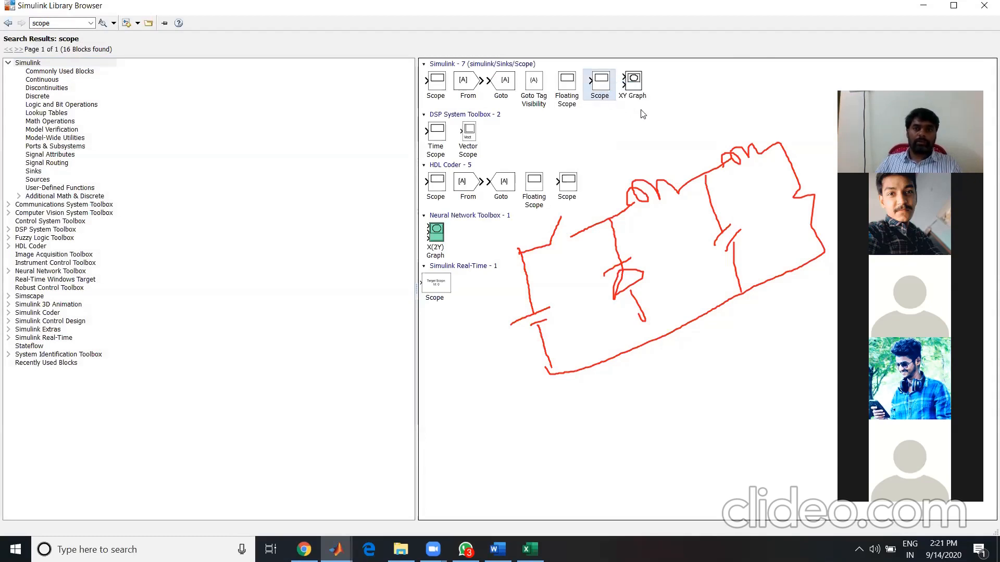
Search the block library for "powergui" and add the powergui block to the untitled model.
click(56, 23)
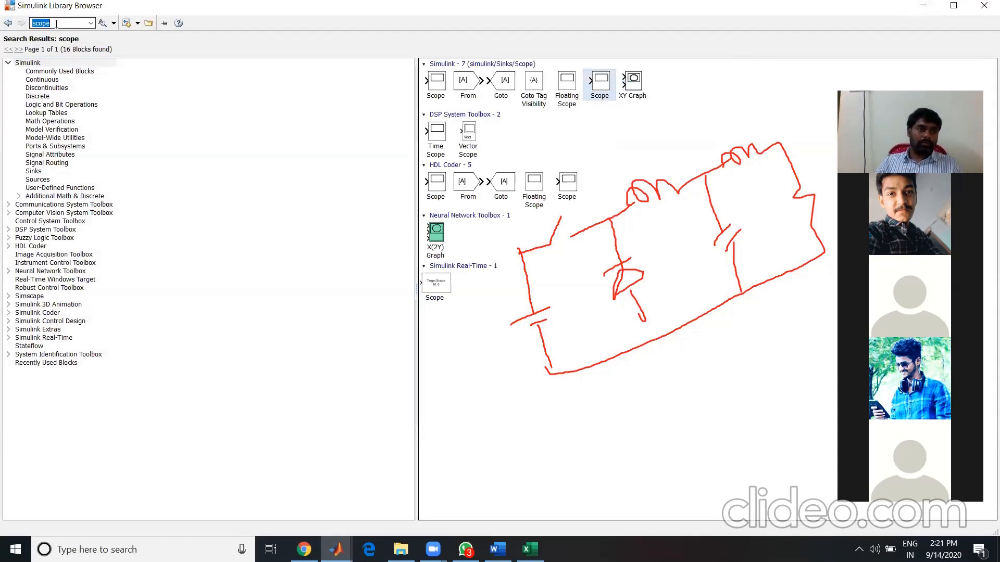
text(powergui)
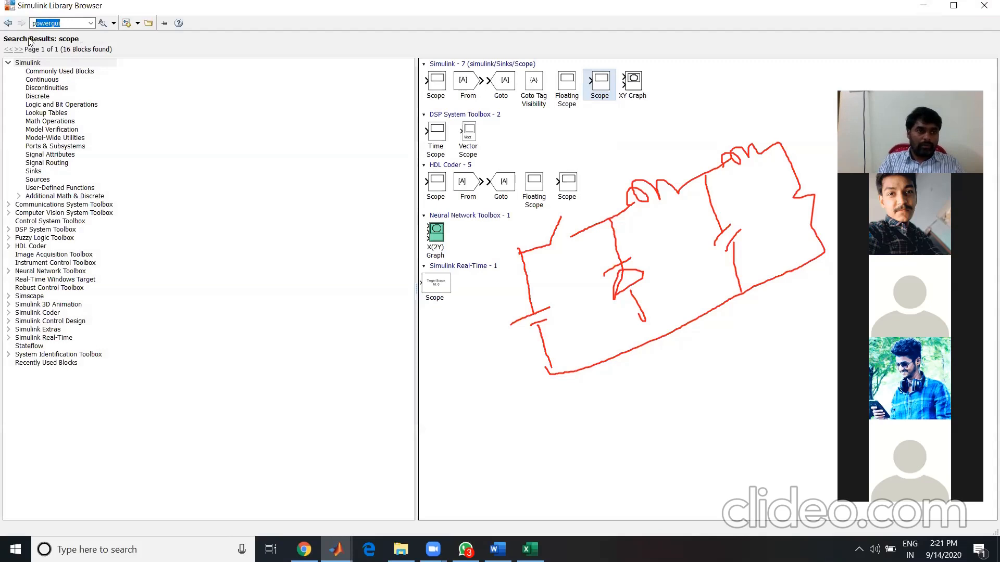
key(Return)
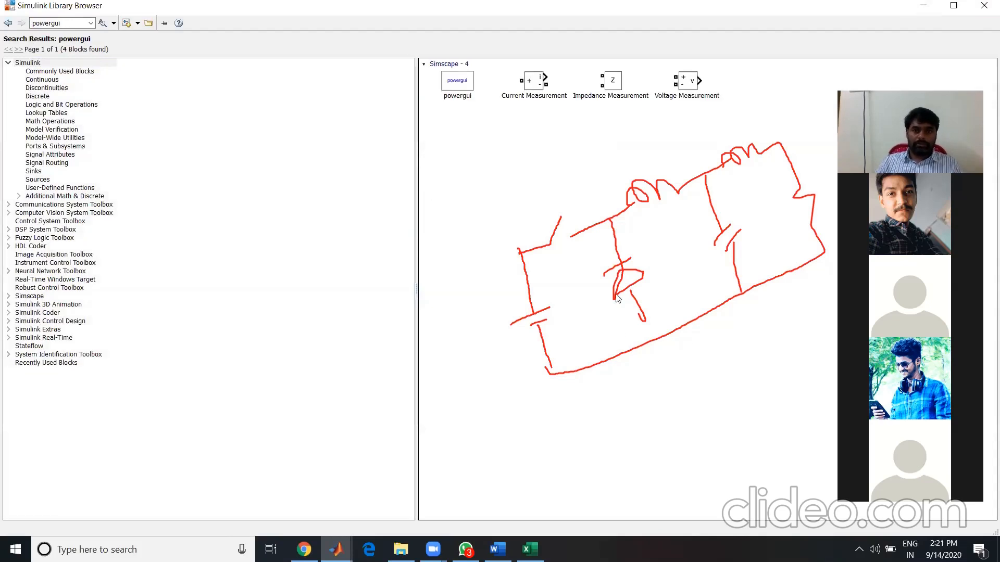
click(480, 91)
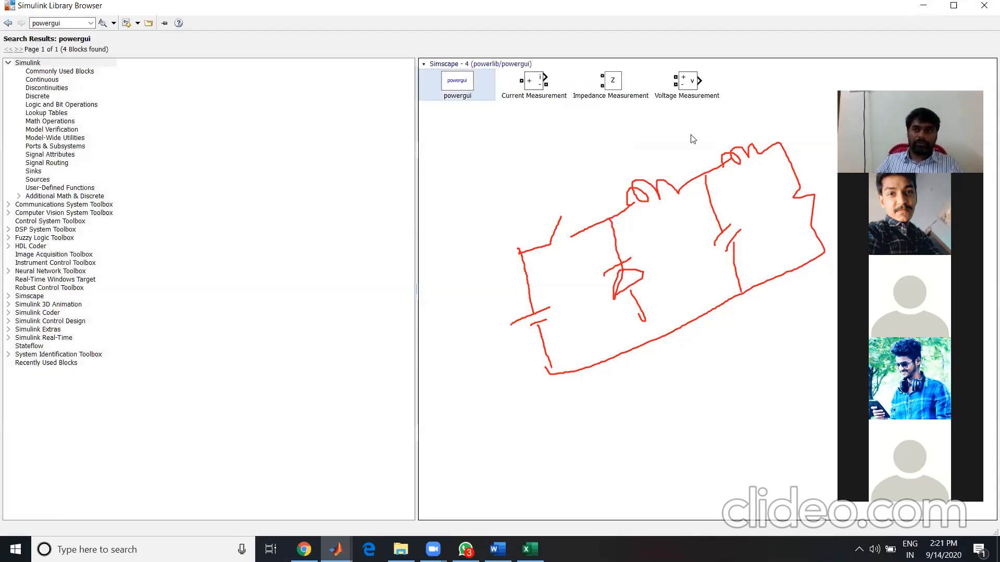
key(ctrl+i)
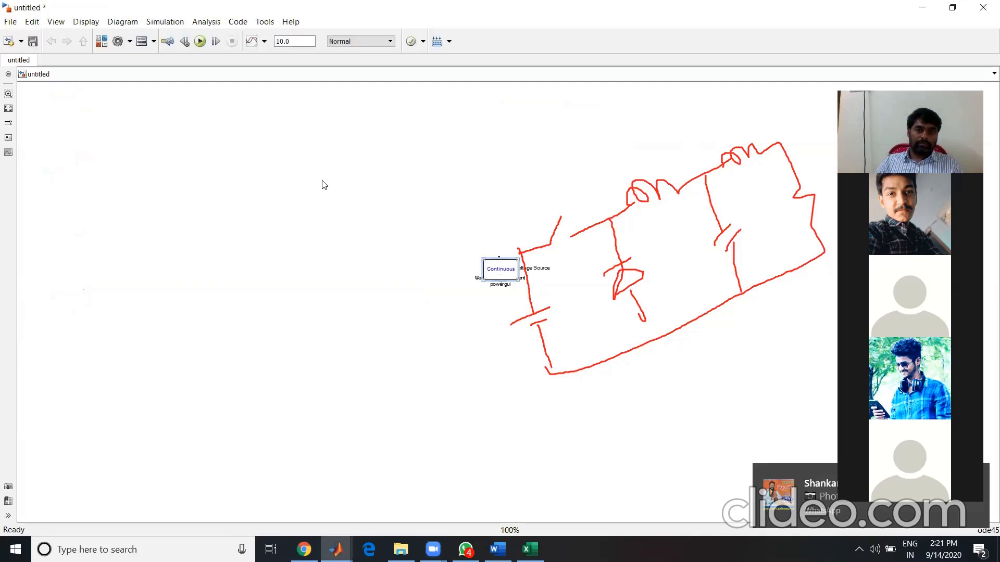
Spread out the stacked blocks, with powergui, Scope and both measurement blocks in an upper row and the DC Voltage Source below powergui.
drag(501, 268, 292, 160)
drag(499, 266, 387, 160)
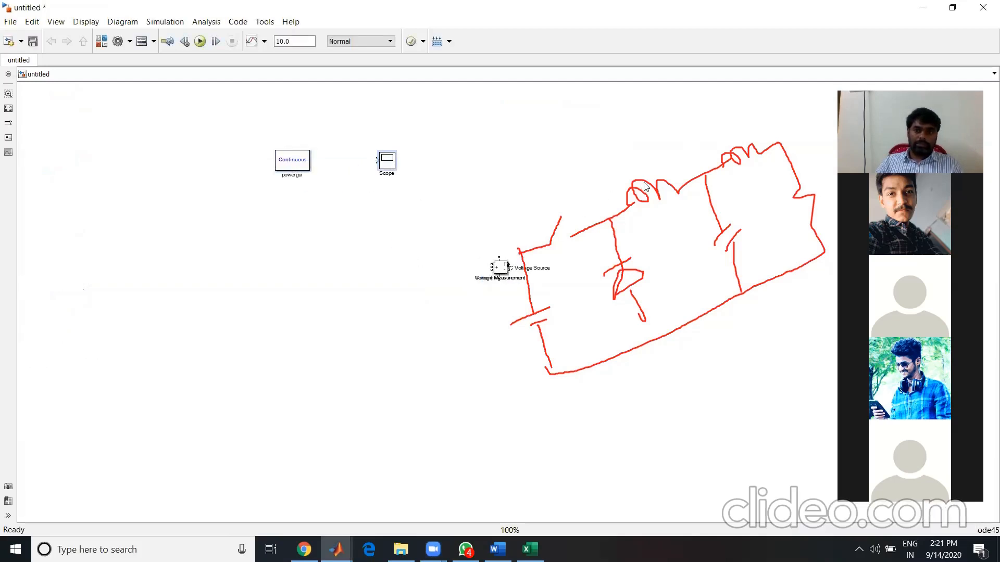
drag(500, 266, 530, 161)
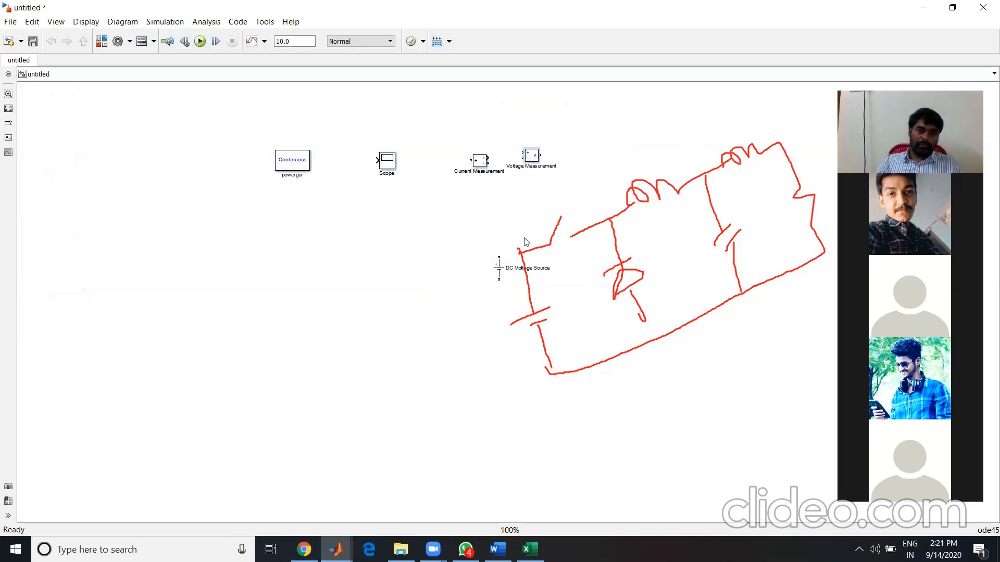
drag(496, 268, 266, 296)
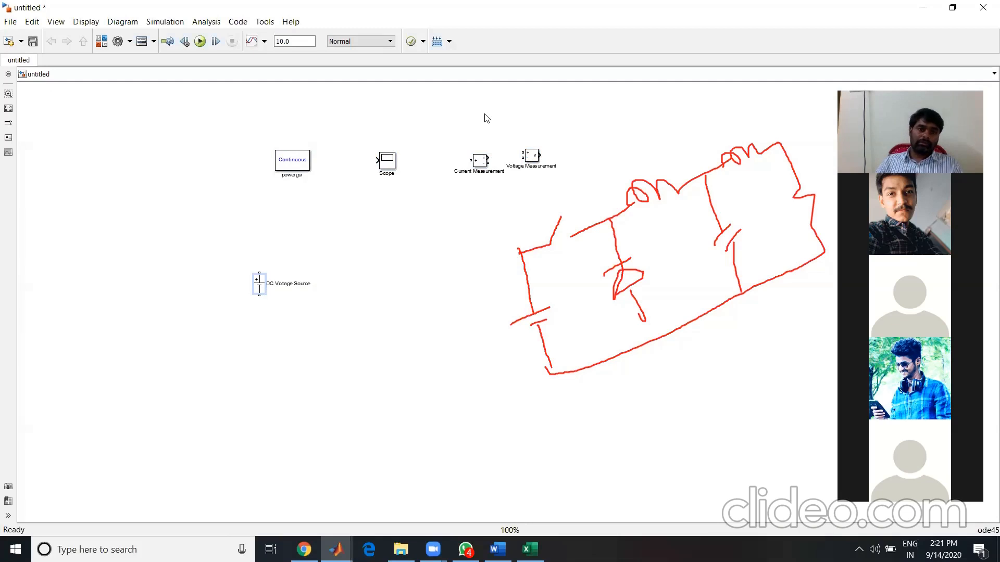
drag(323, 260, 239, 232)
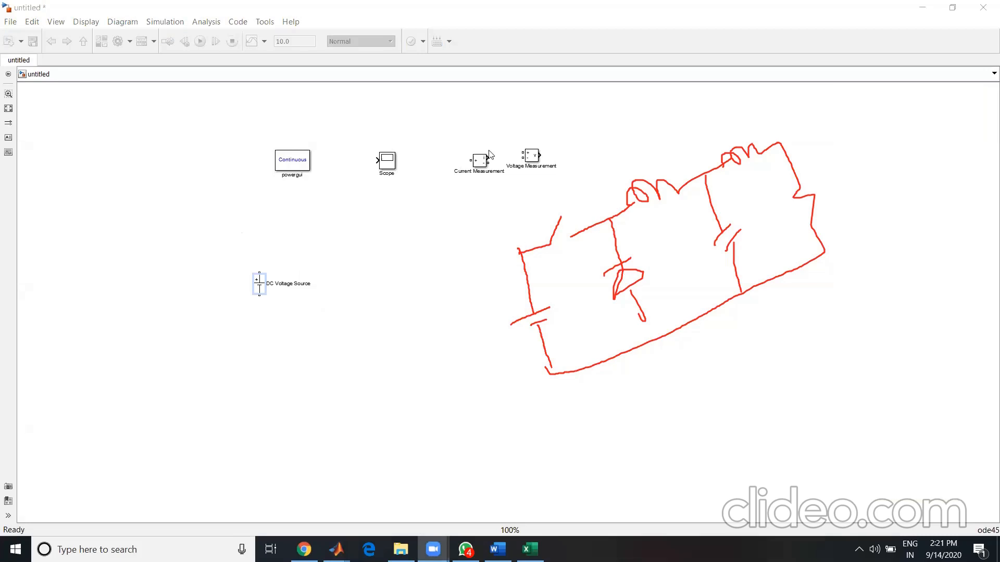
Find the Pulse Generator block with "pulse gen", add it to the untitled model and place it above the DC Voltage Source.
click(102, 41)
double_click(66, 24)
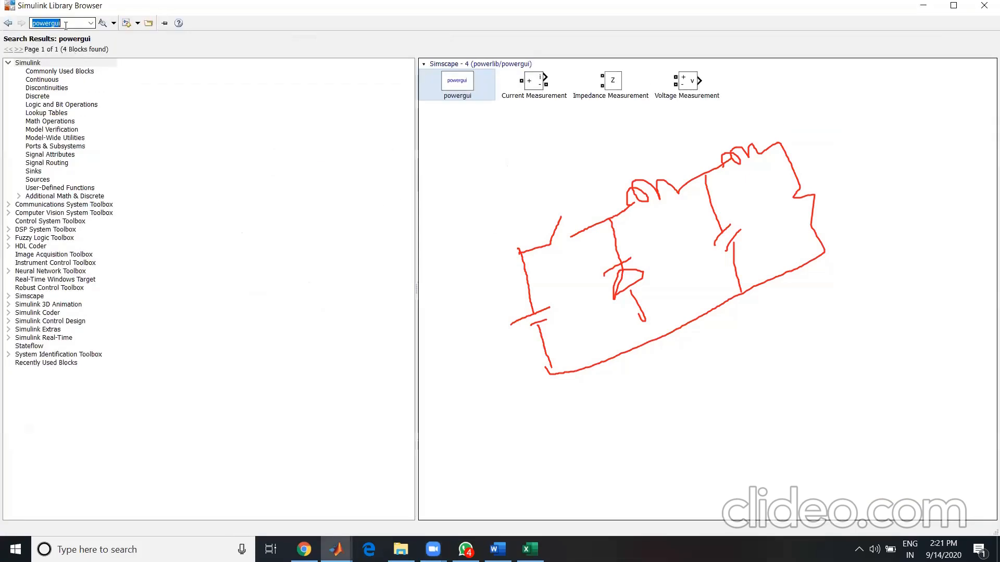
text(pulse gen)
key(Return)
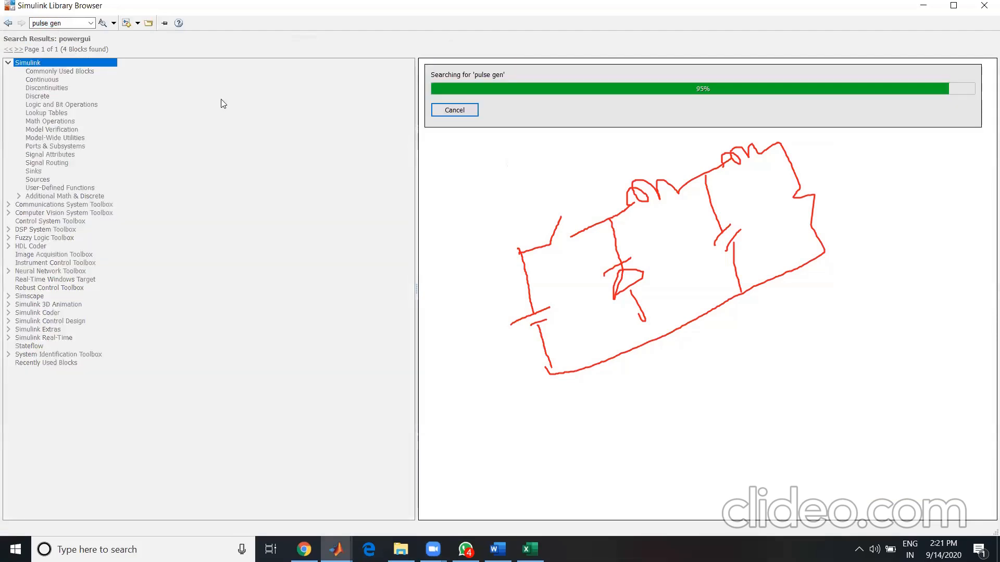
right_click(465, 89)
click(521, 93)
click(930, 6)
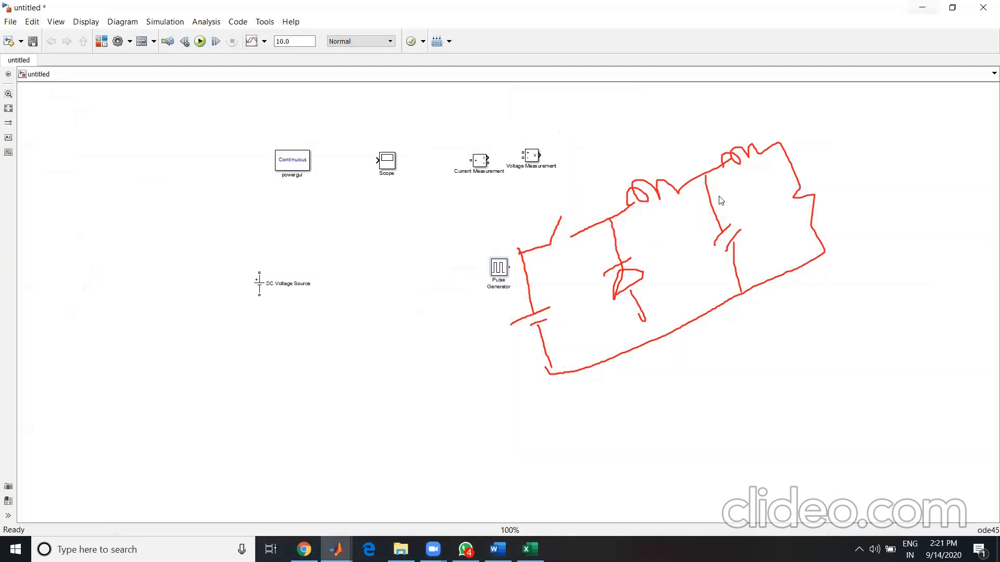
drag(492, 273, 224, 211)
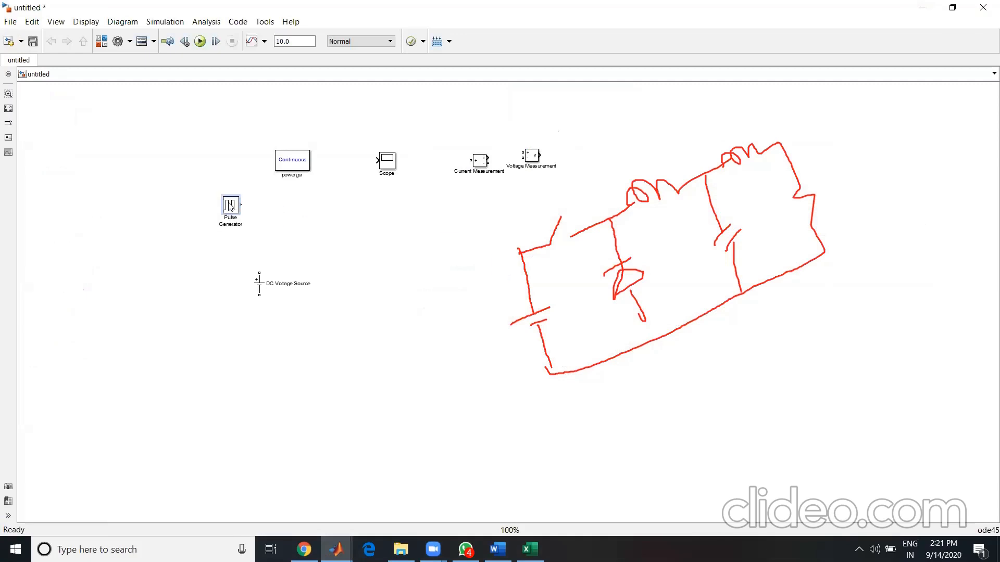
drag(258, 290, 261, 305)
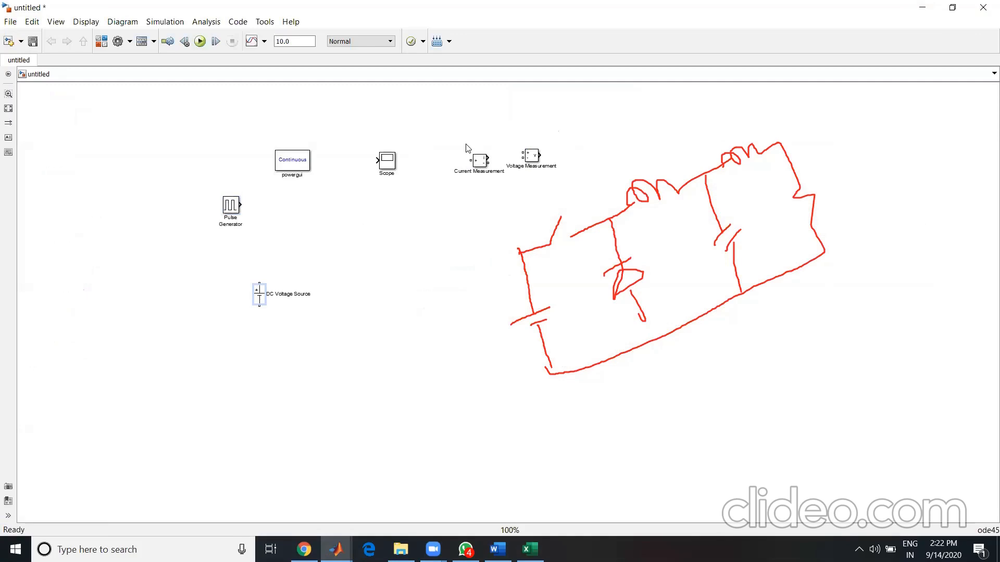
Find the Simscape Mosfet block with "mosfet", add it to the model beside the Pulse Generator, and shift the DC Voltage Source slightly towards it.
click(103, 42)
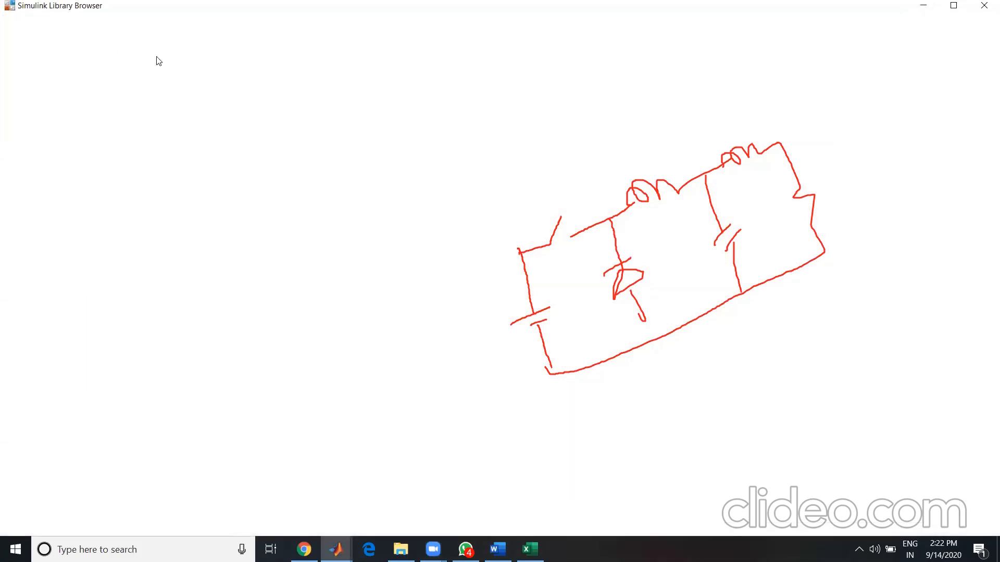
click(73, 25)
text(mosfet)
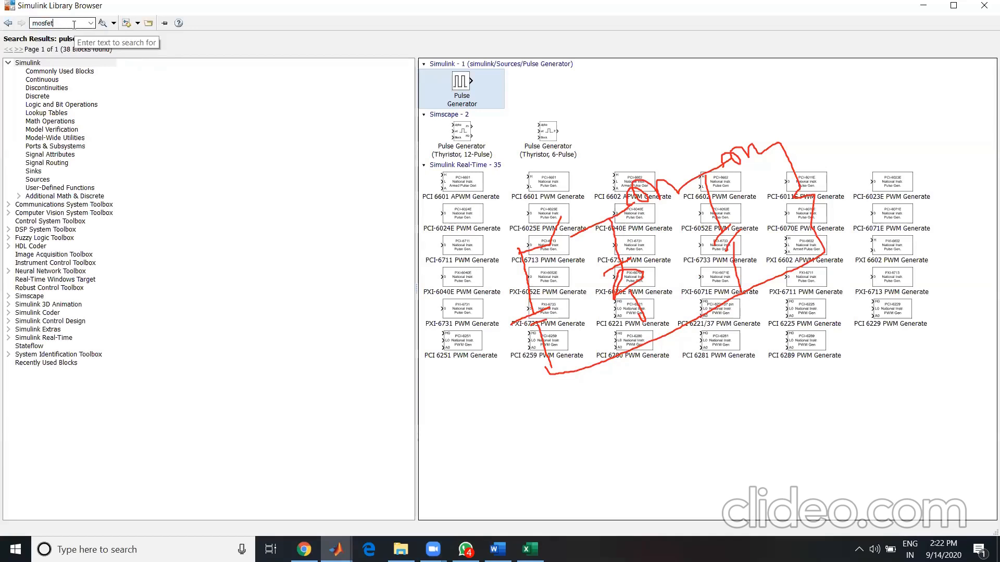
key(Return)
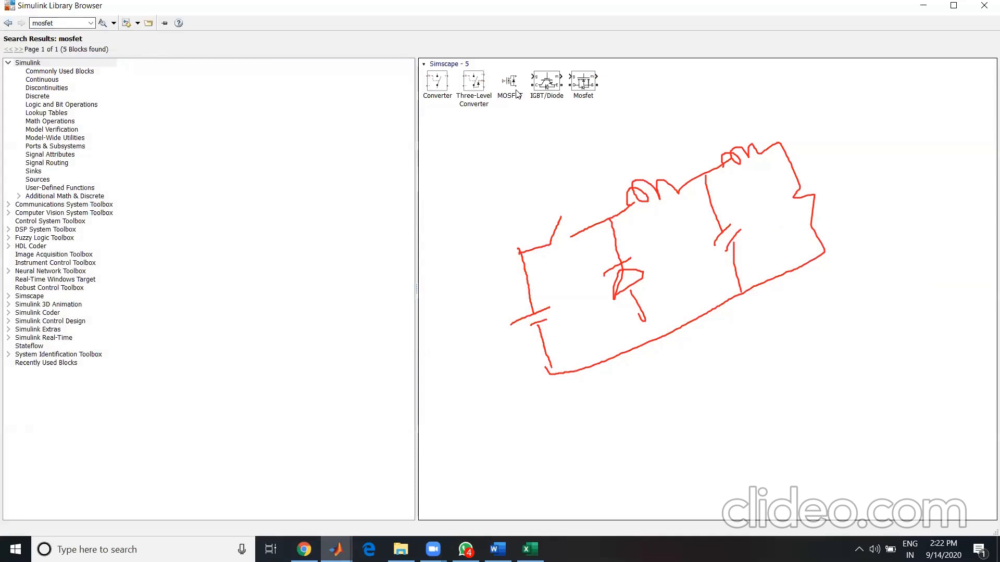
right_click(584, 83)
click(591, 91)
click(923, 7)
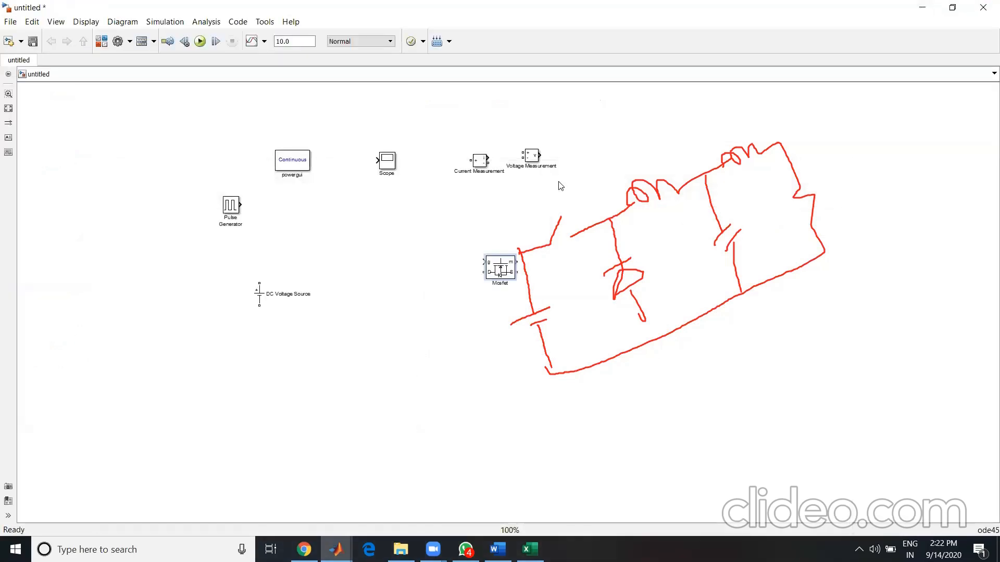
drag(492, 269, 347, 228)
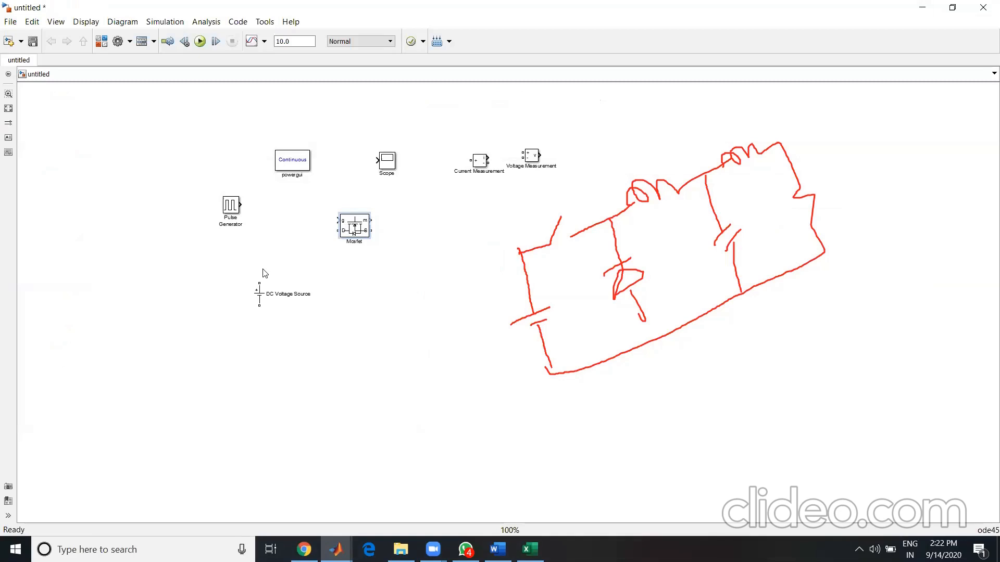
drag(264, 297, 275, 292)
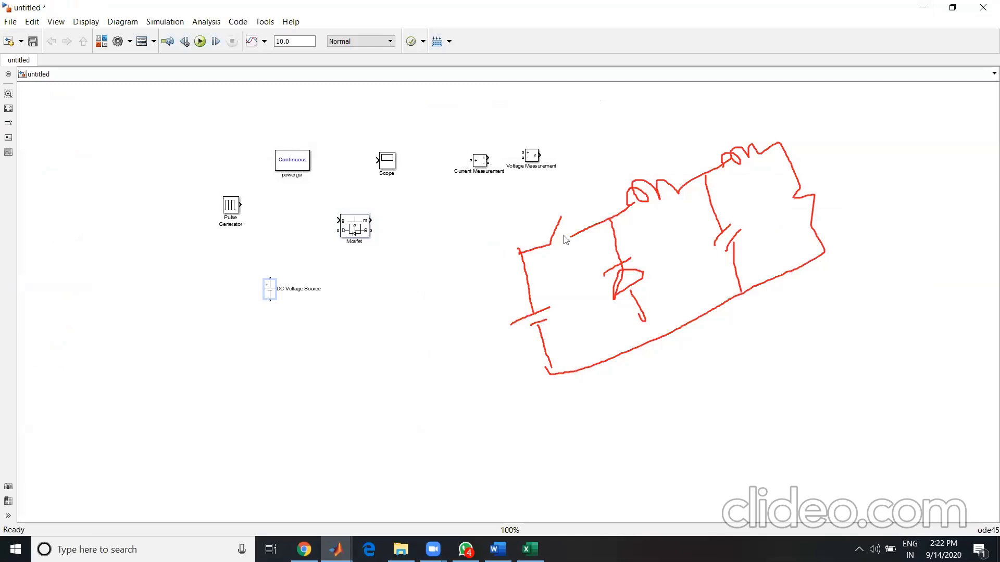
Search the block library for "diode", add the power electronics Diode block with the m port, and place it below the Mosfet.
scroll(611, 305, down, 3)
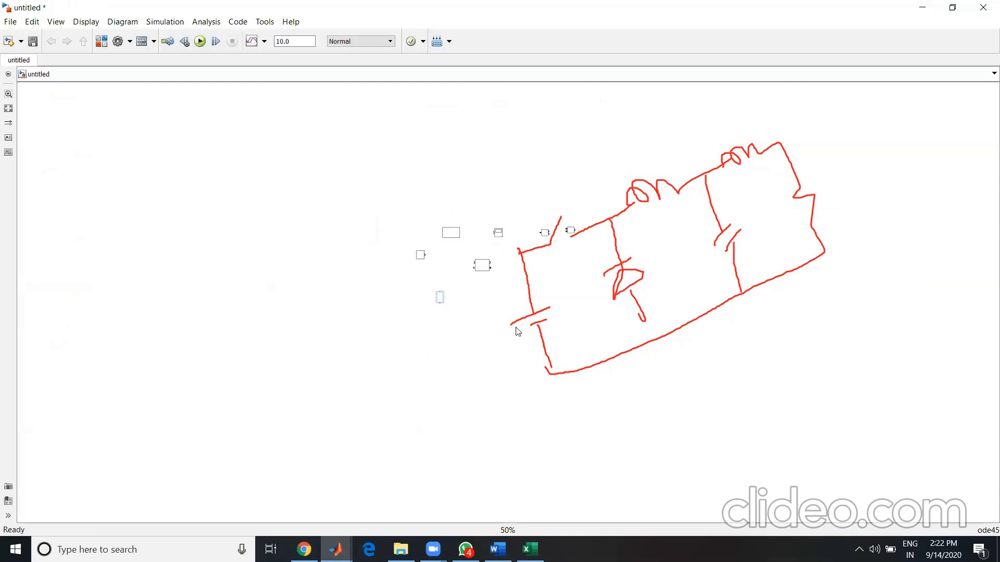
scroll(518, 333, up, 5)
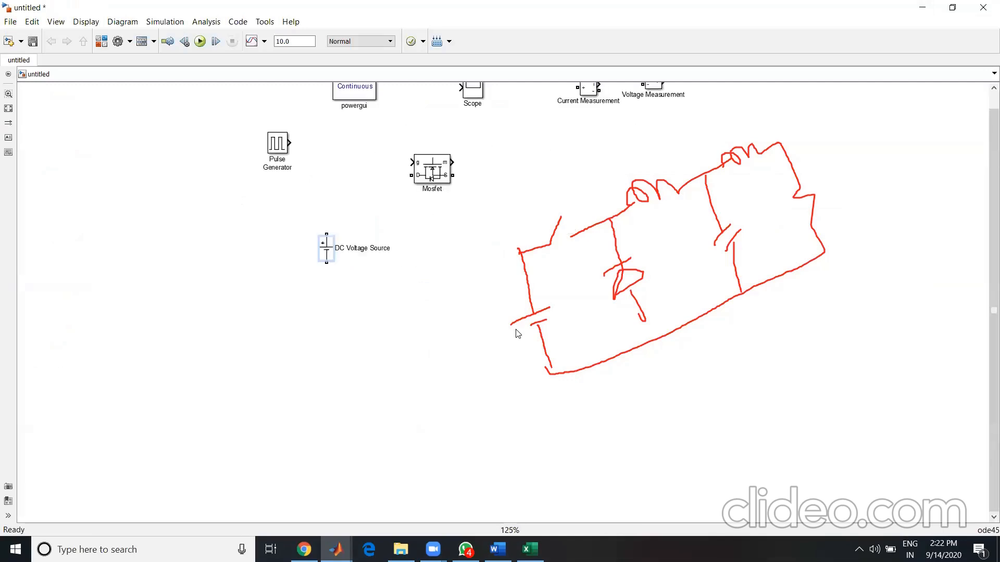
scroll(984, 85, up, 1)
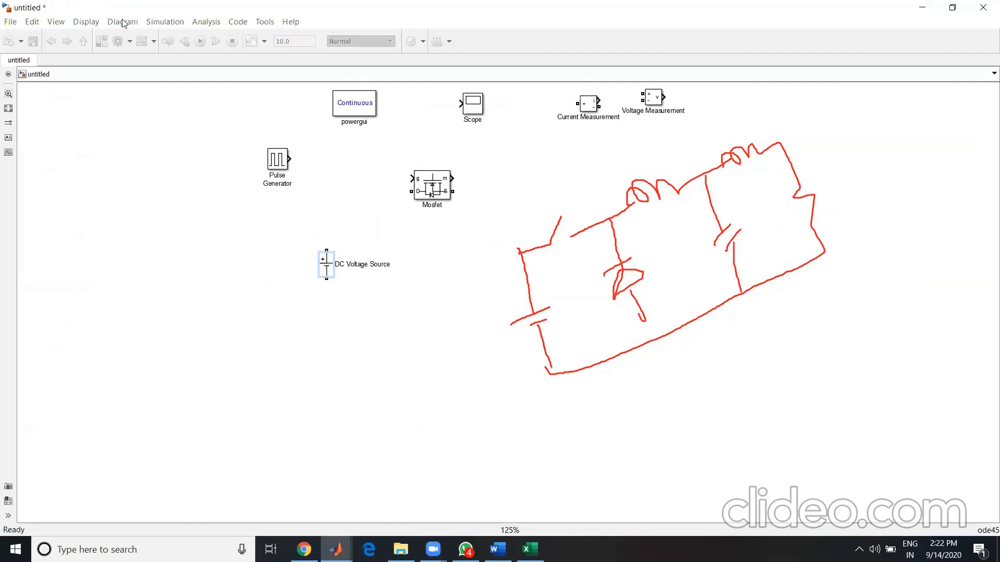
click(104, 43)
double_click(56, 23)
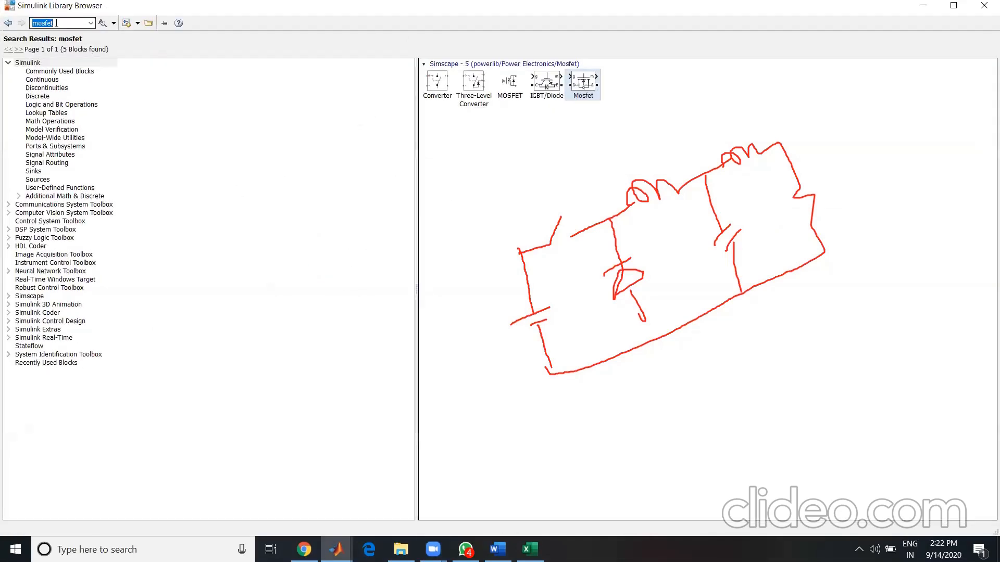
text(dide)
text(ode)
key(Return)
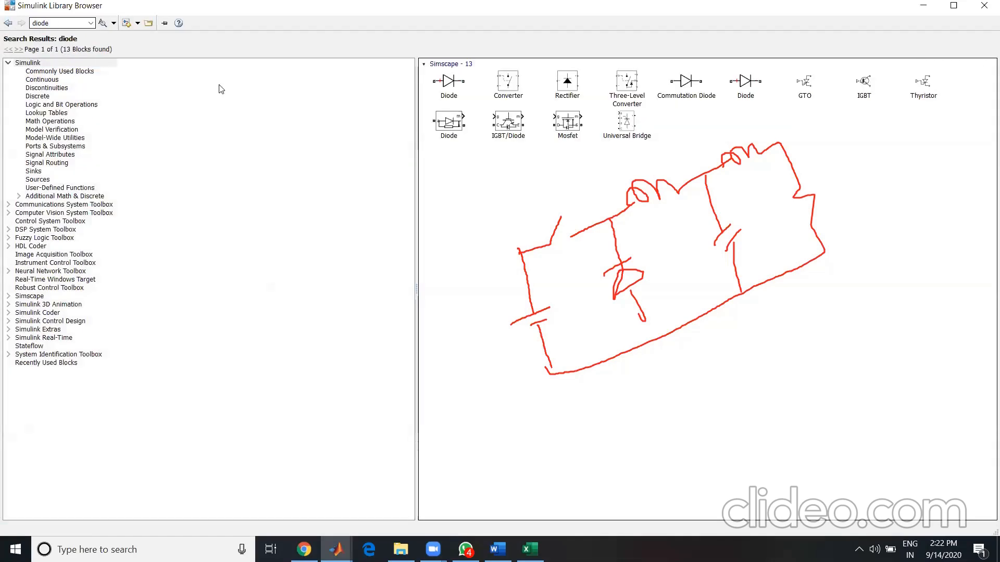
right_click(441, 125)
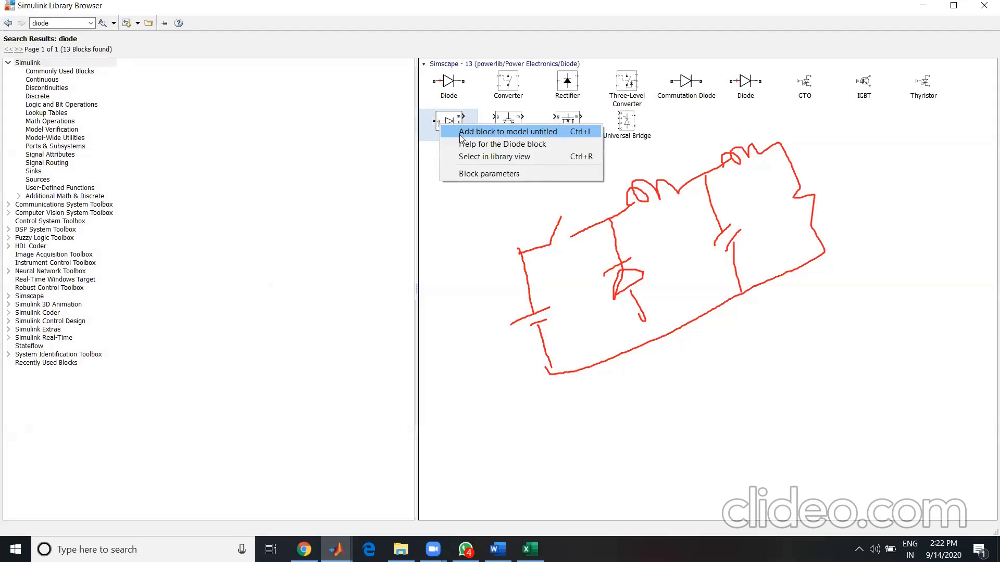
click(460, 134)
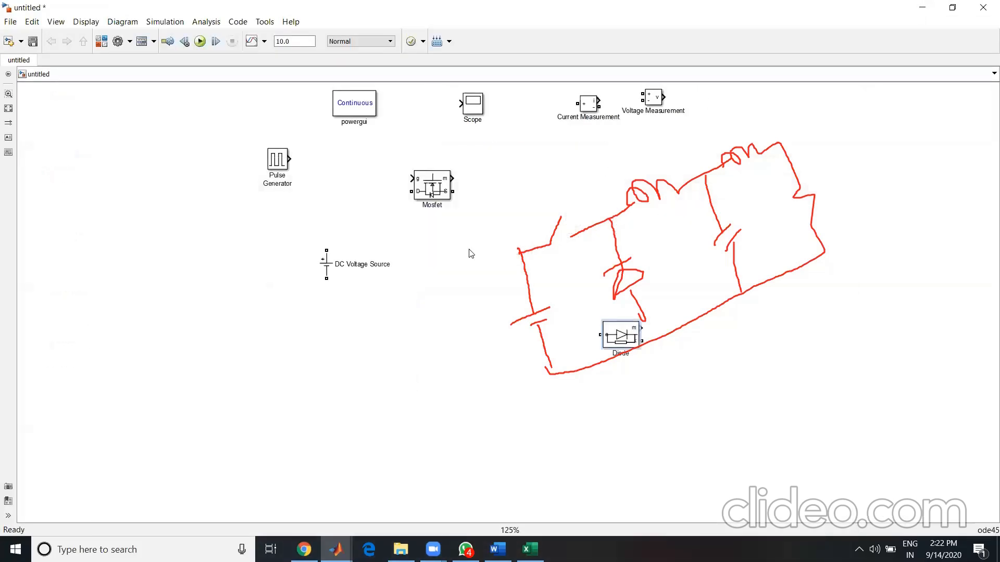
mouse_move(620, 335)
mouse_down()
mouse_move(583, 289)
mouse_move(474, 267)
mouse_up()
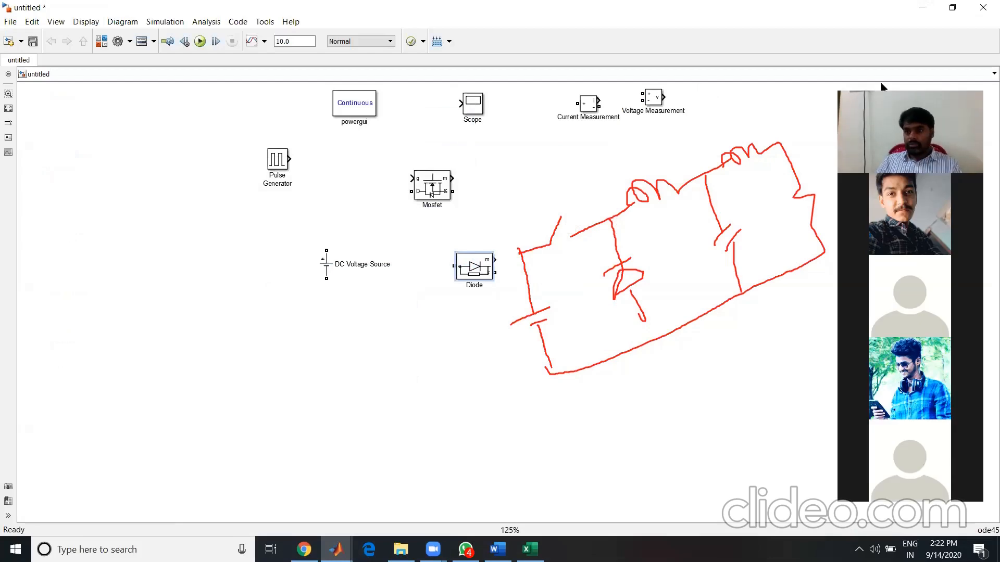
Rearrange the DC Voltage Source, Pulse Generator, Diode and Mosfet farther left, and wire the source's positive terminal to the Mosfet's D port.
drag(329, 271, 192, 284)
drag(279, 161, 175, 159)
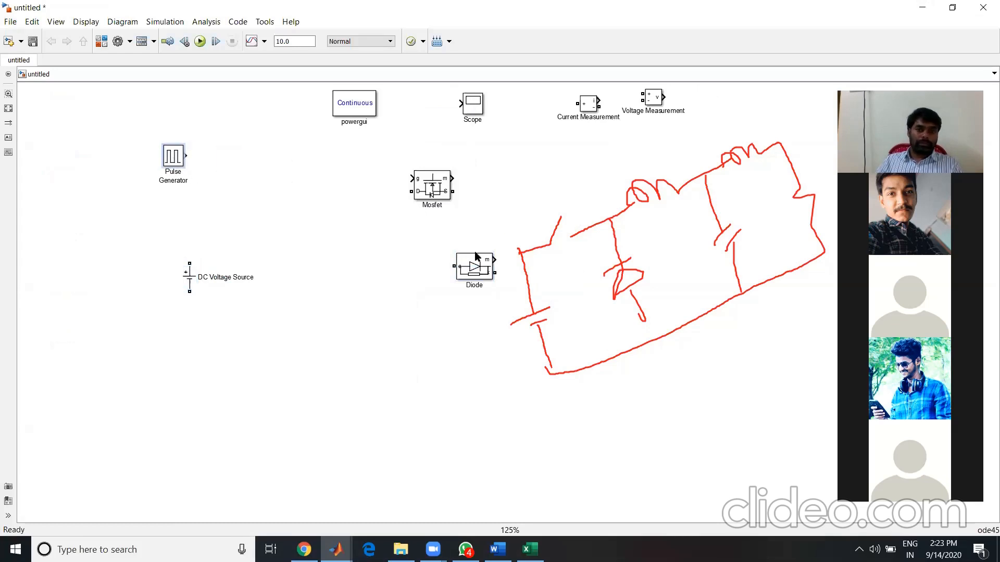
drag(474, 266, 403, 270)
drag(432, 192, 256, 225)
mouse_move(232, 223)
mouse_down()
mouse_move(189, 248)
mouse_move(191, 260)
mouse_up()
Place the Diode below and to the right of the Mosfet, then flip and rotate it so it points upward.
drag(400, 274, 334, 286)
key(ctrl+i)
key(ctrl+r)
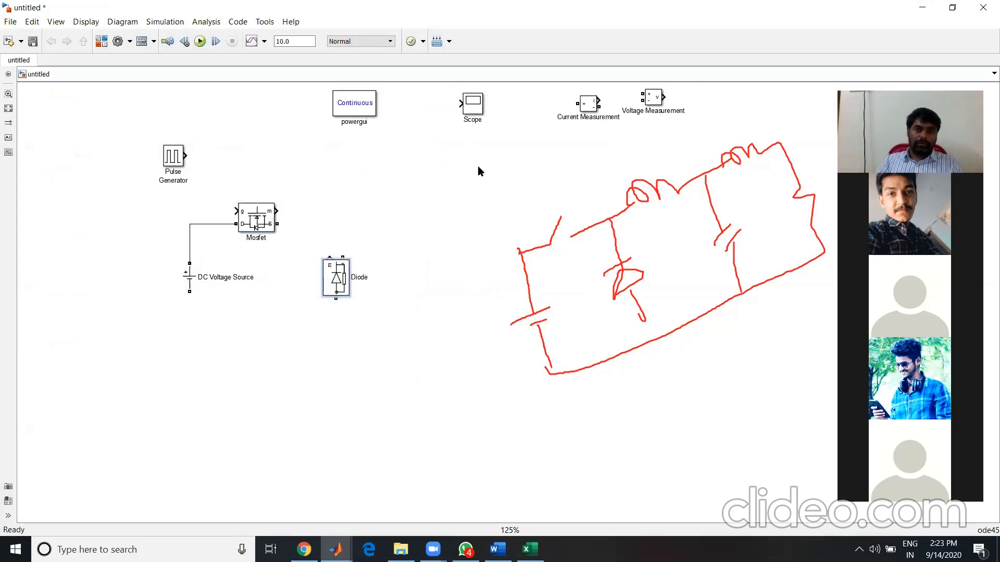
Search the block library for "series", add the Series RLC Branch block, and place it to the right of the Mosfet.
click(102, 43)
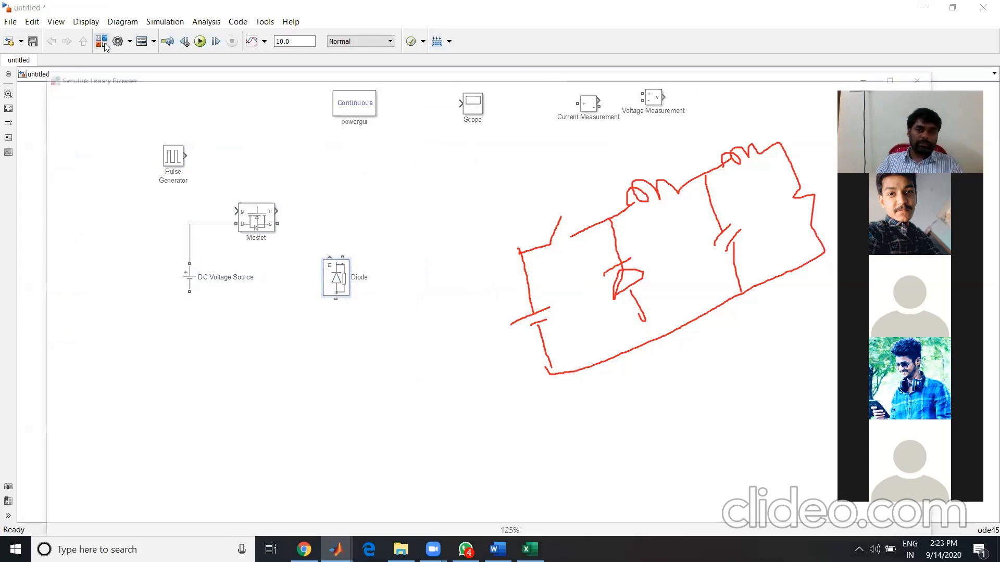
double_click(52, 20)
text(series)
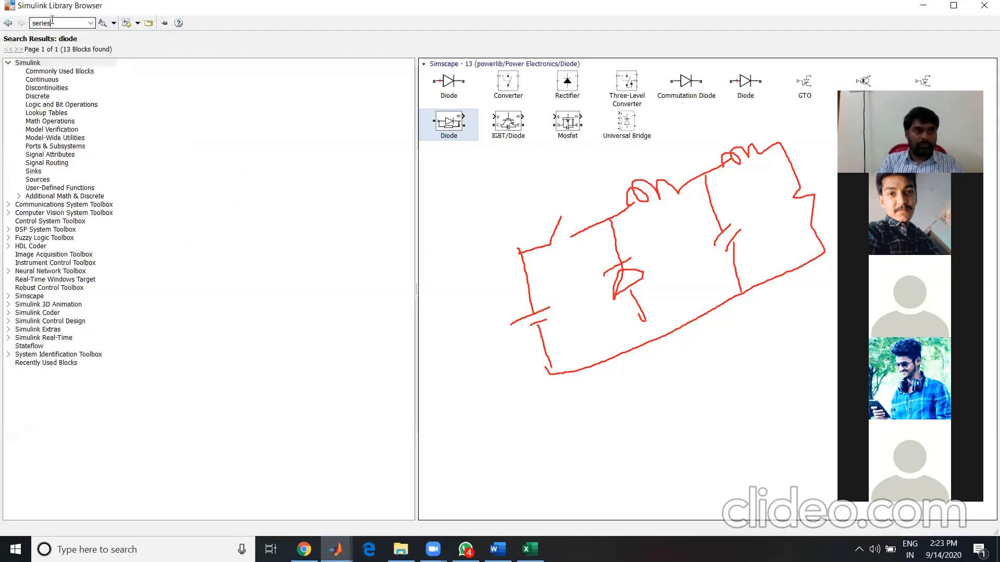
key(Return)
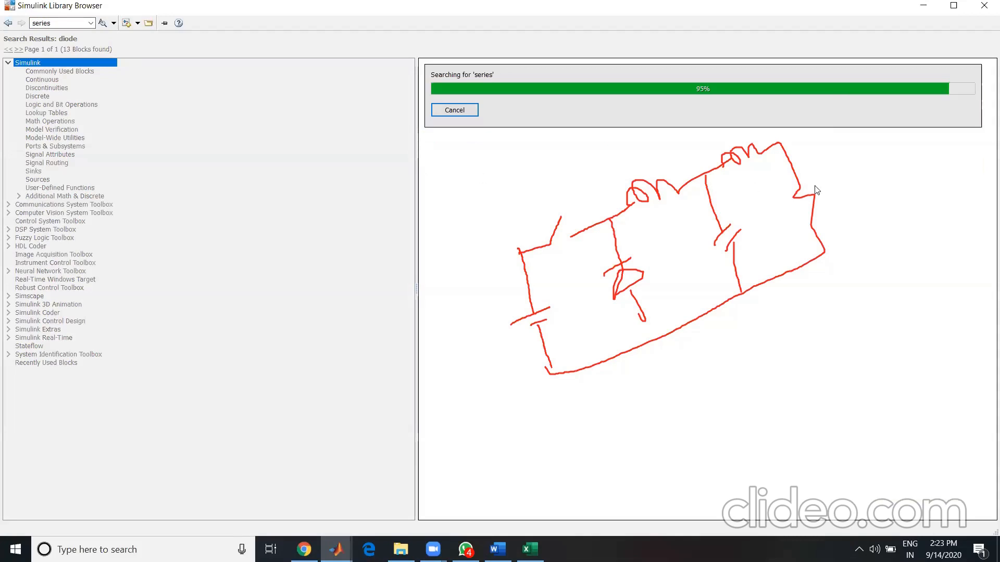
right_click(904, 312)
click(905, 214)
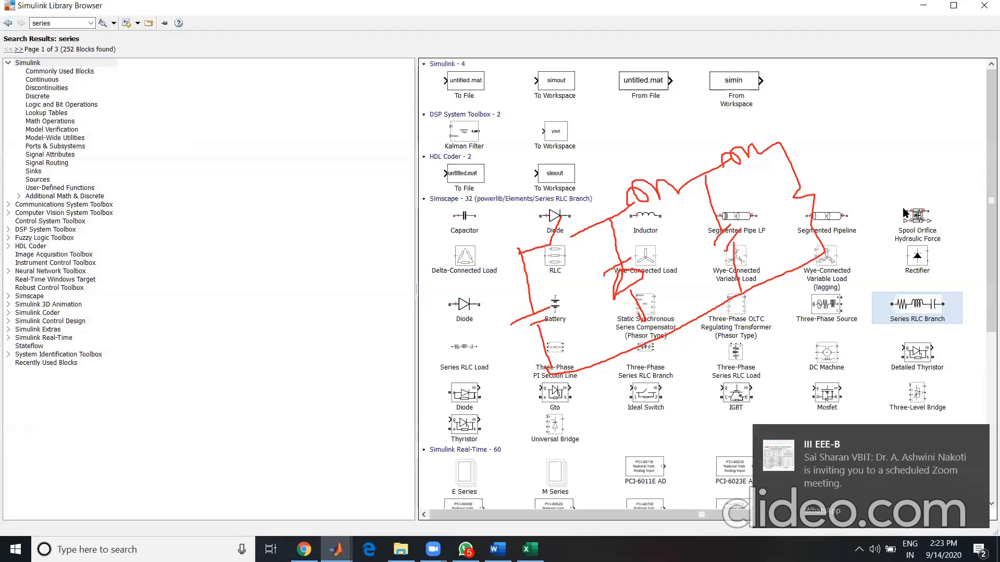
drag(632, 330, 451, 217)
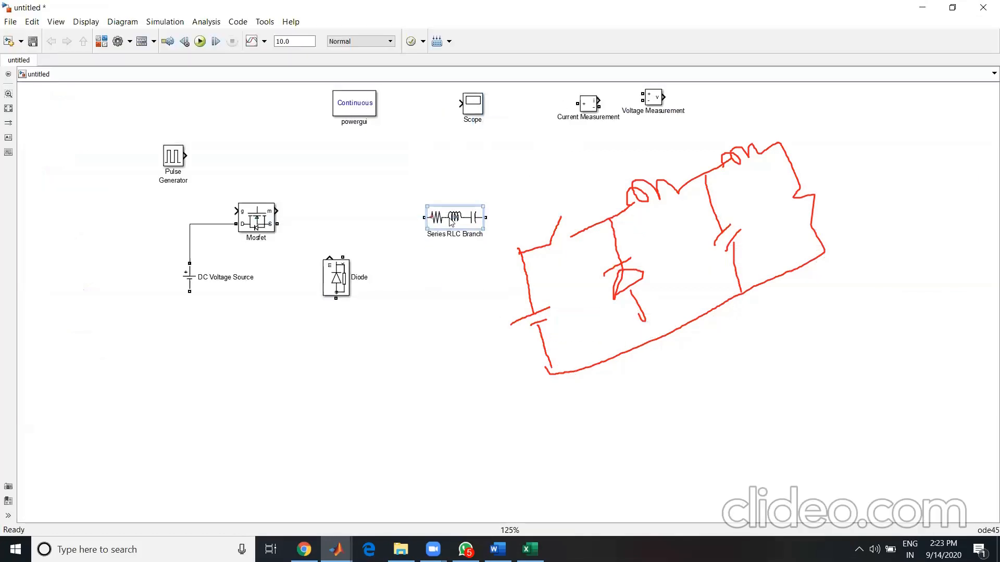
Set the Series RLC Branch to branch type L with an inductance of 681.82e-3 H.
double_click(451, 221)
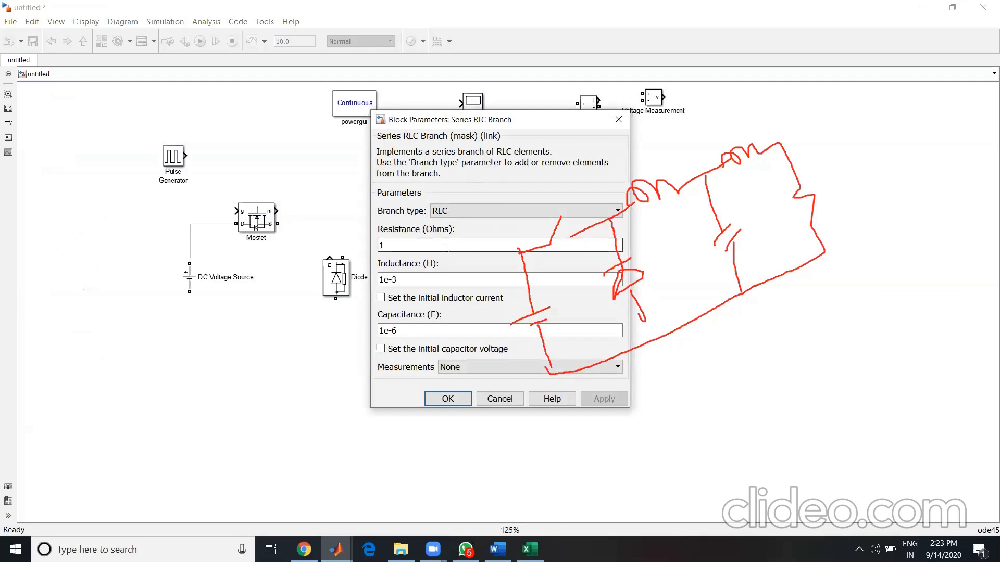
click(467, 212)
click(467, 245)
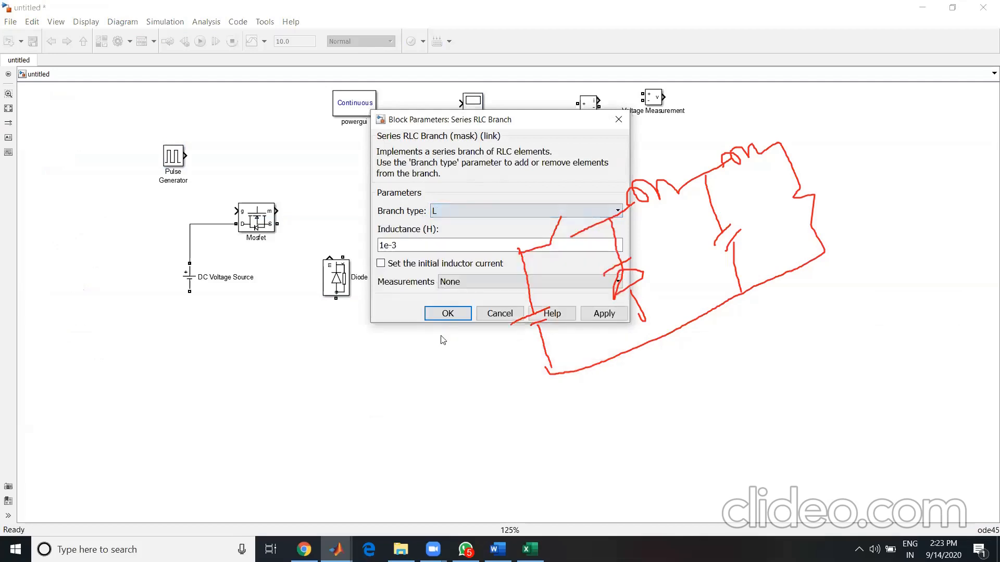
click(381, 245)
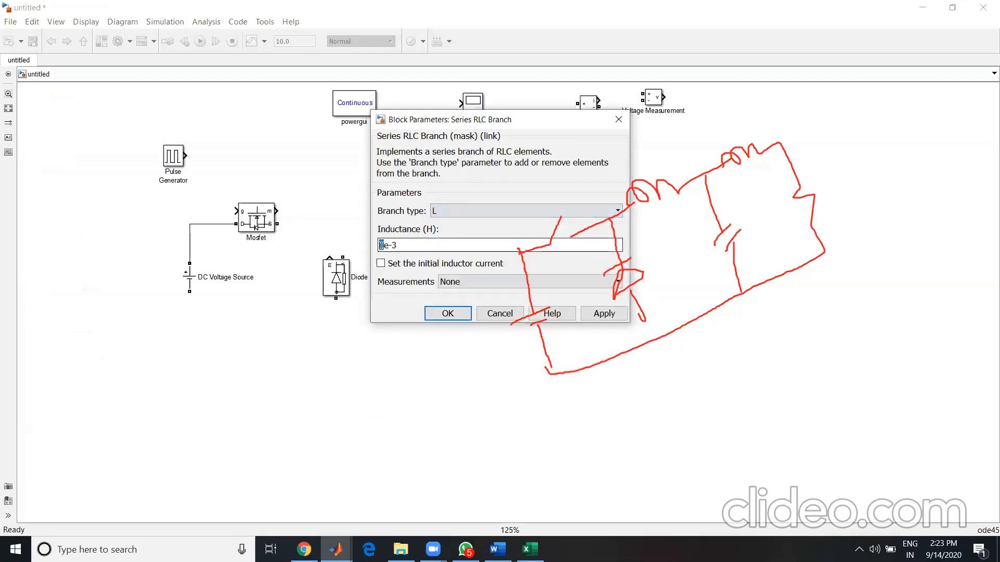
text(9)
key(BackSpace)
text(681.12)
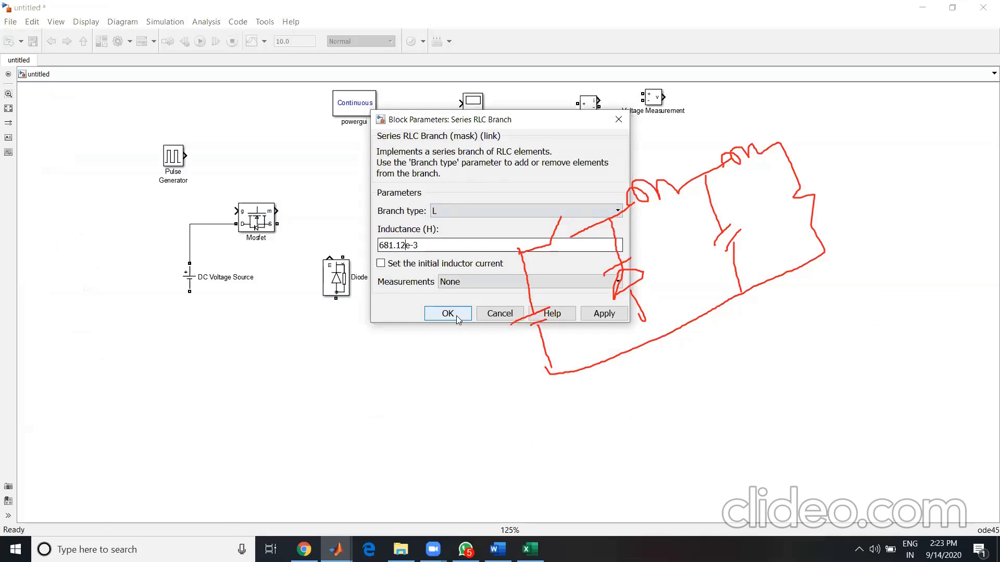
click(401, 248)
key(BackSpace)
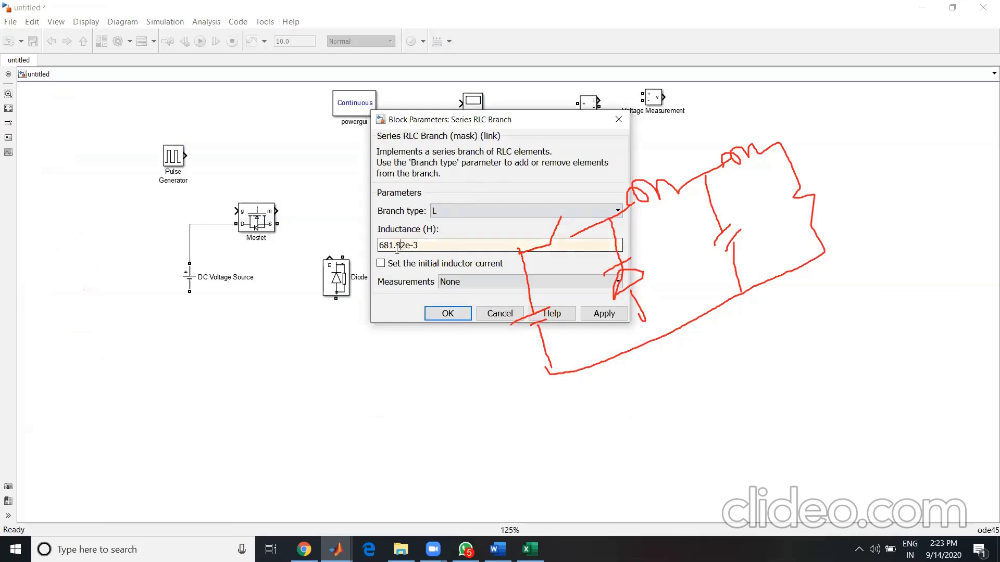
click(448, 313)
Align the inductor with the Mosfet's S port and wire them together, and place a copy of the inductor below it.
drag(455, 222, 431, 243)
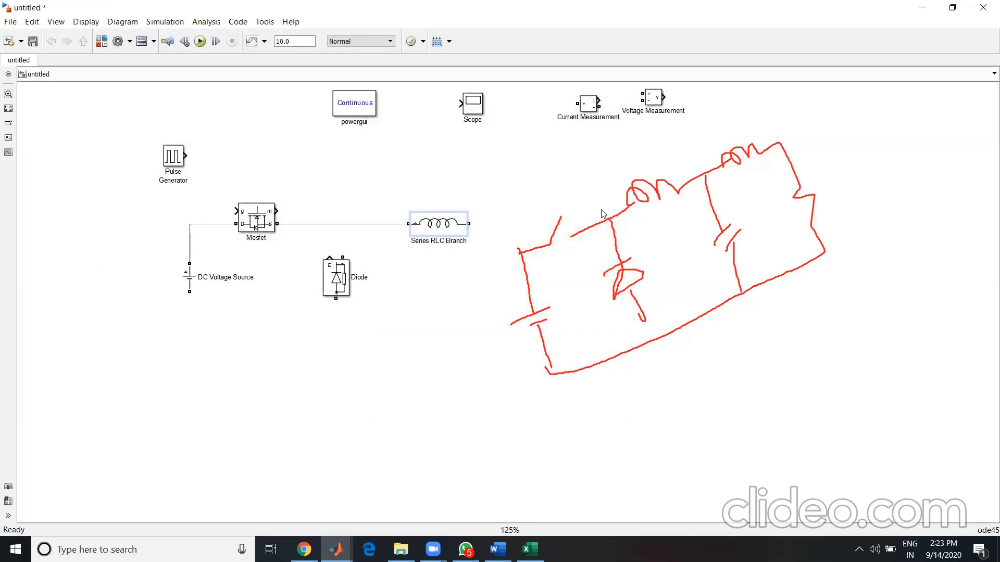
click(459, 225)
drag(460, 225, 491, 324)
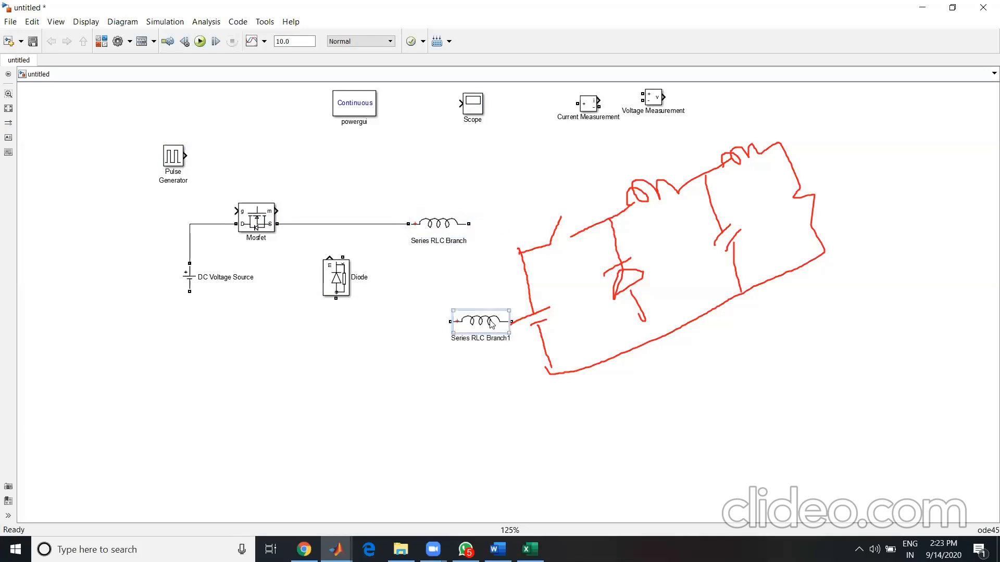
Set the copied branch to type C with a capacitance of 8.33e-6 F, and check the original inductor's parameters.
double_click(492, 324)
click(456, 253)
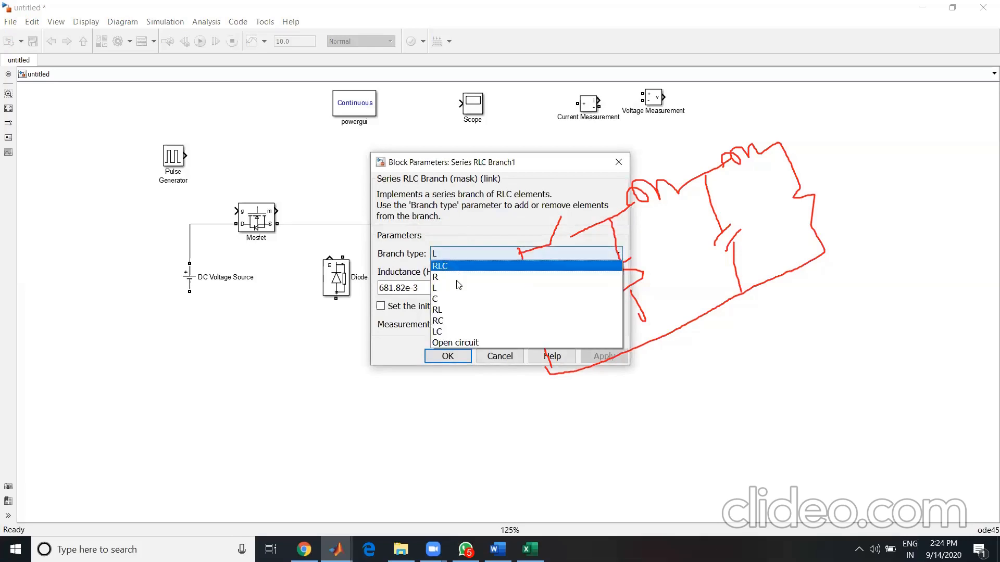
click(456, 299)
click(389, 293)
click(382, 287)
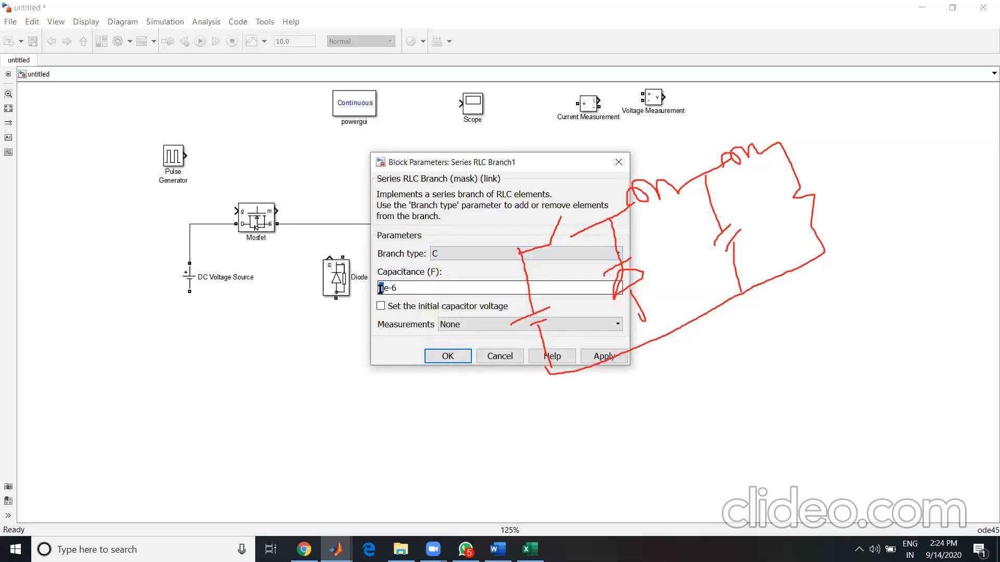
text(8.)
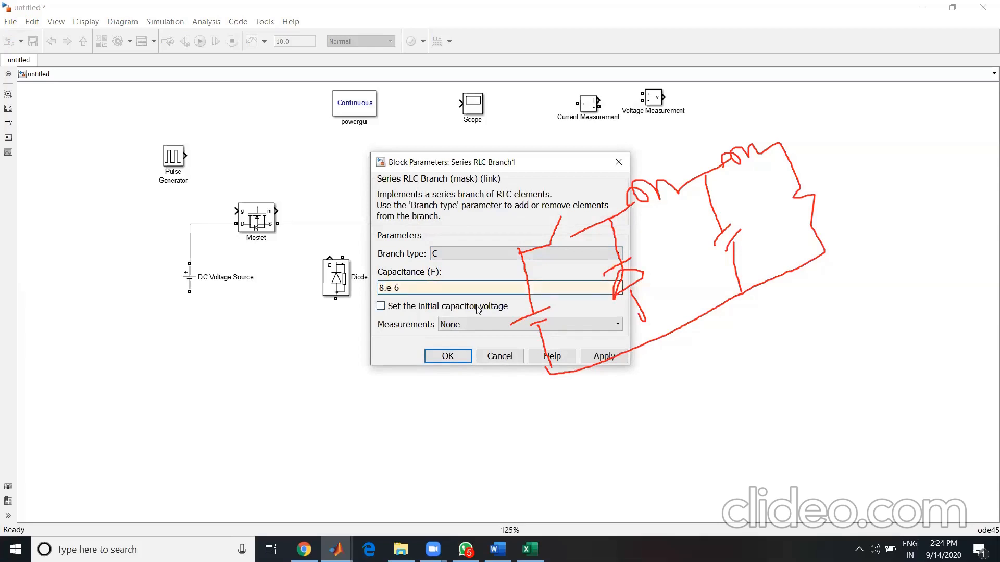
text(33)
click(448, 357)
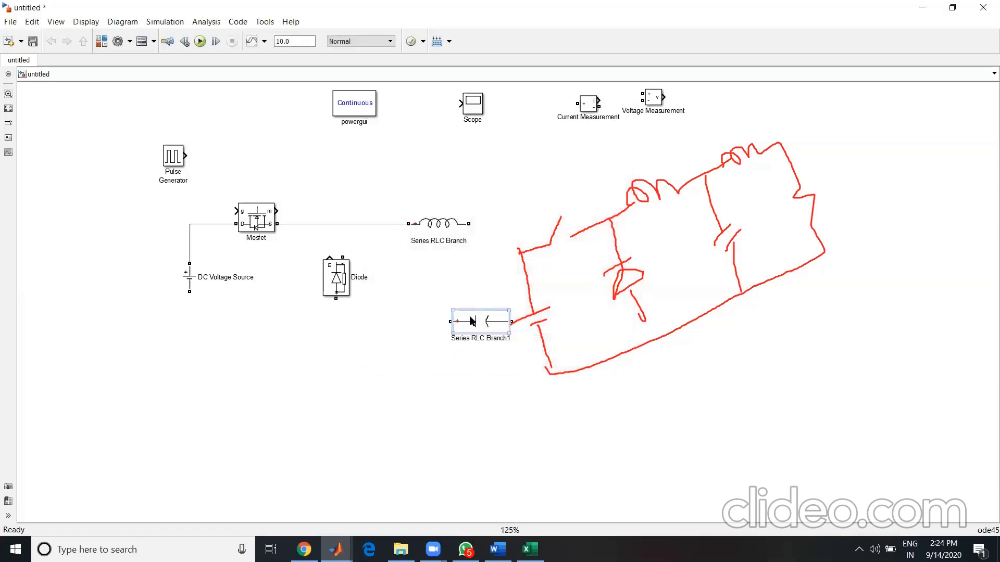
double_click(440, 225)
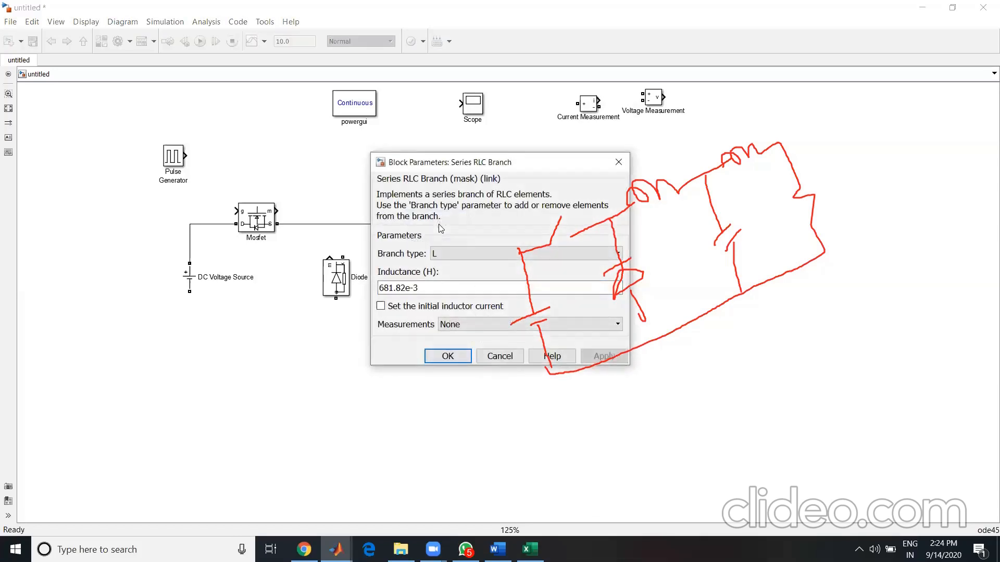
click(507, 360)
Place a vertically rotated copy of the capacitor to its right and set the copy to branch type R.
click(488, 326)
drag(488, 325, 596, 319)
key(ctrl+r)
double_click(593, 318)
click(491, 255)
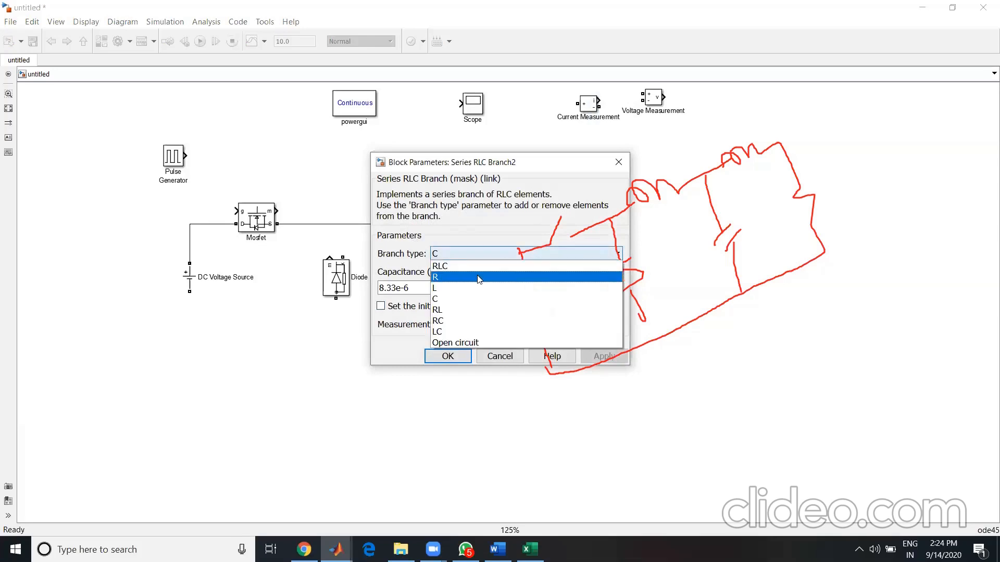
click(478, 278)
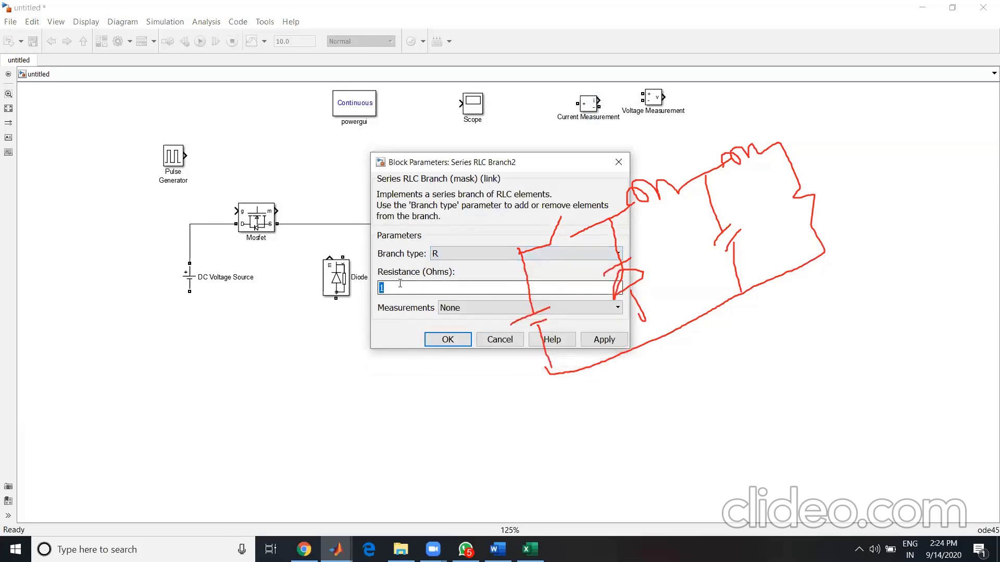
click(448, 339)
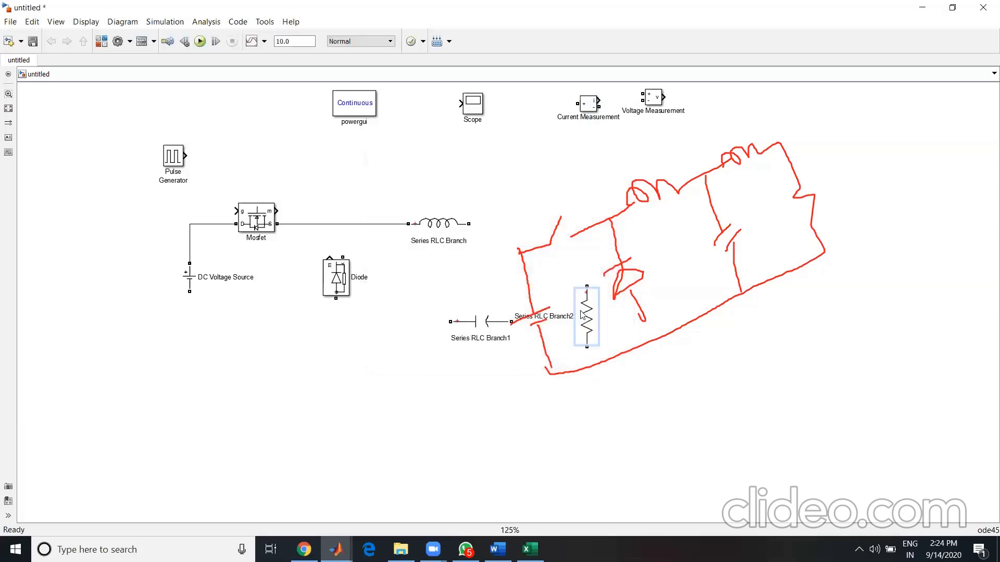
Place a copy of the inductor in line to its right and set the copy's inductance to 40e-3 H.
click(472, 227)
drag(472, 227, 555, 227)
double_click(555, 227)
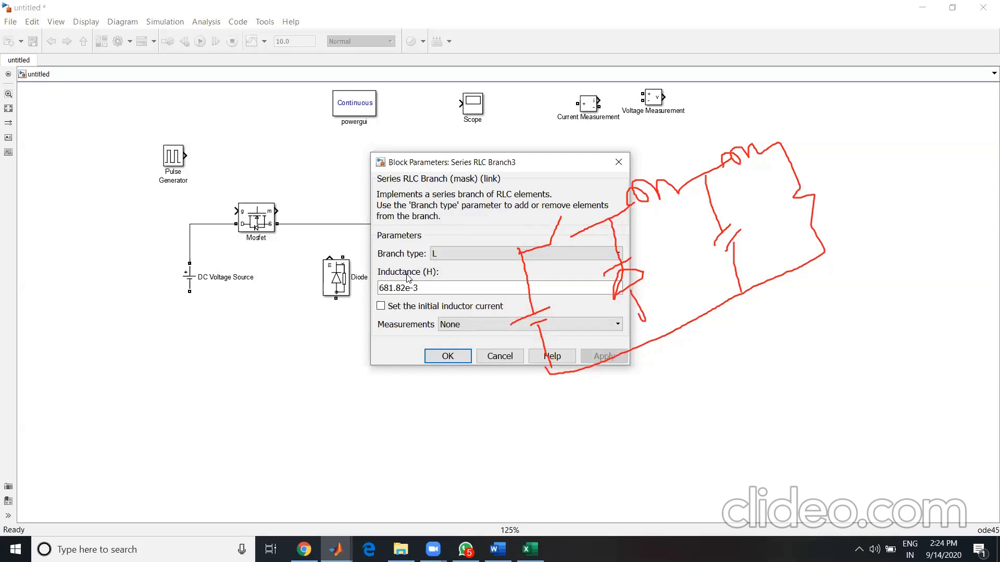
click(425, 287)
drag(379, 288, 389, 287)
key(BackSpace)
text(40)
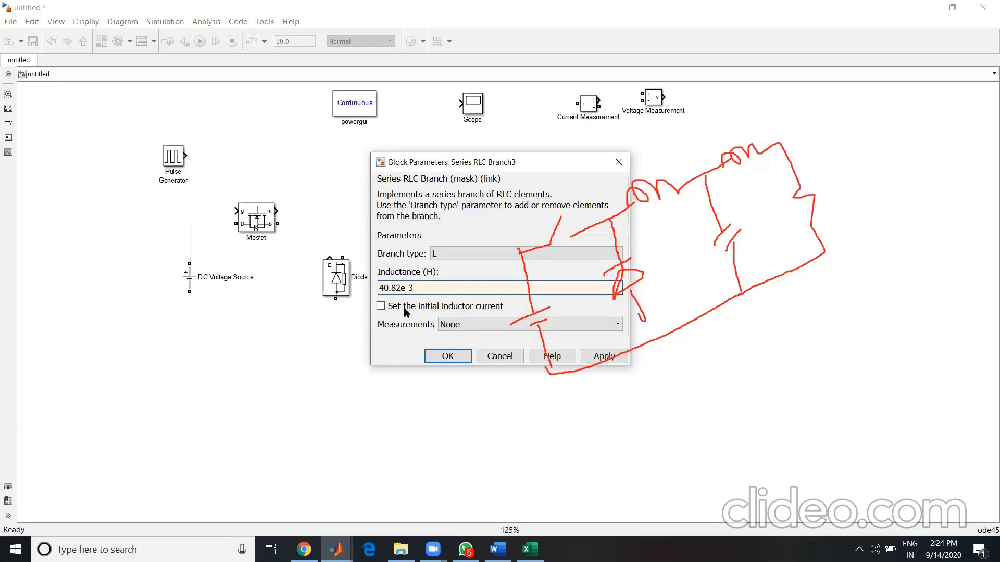
key(Delete)
click(446, 357)
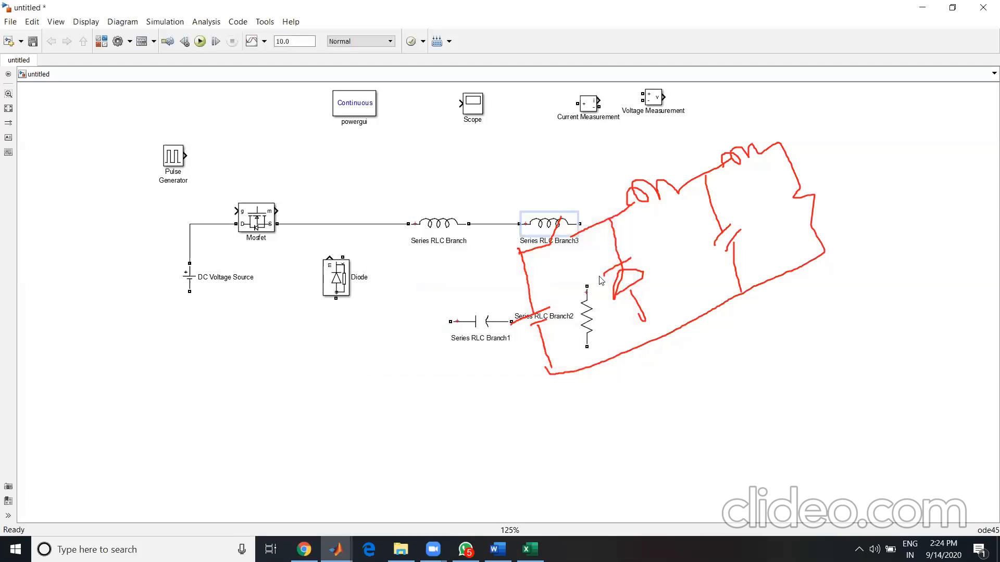
Wire the resistor to the second inductor's free end, and connect the vertically rotated capacitor to the node between the two inductors.
drag(587, 286, 580, 224)
drag(586, 315, 616, 318)
click(478, 328)
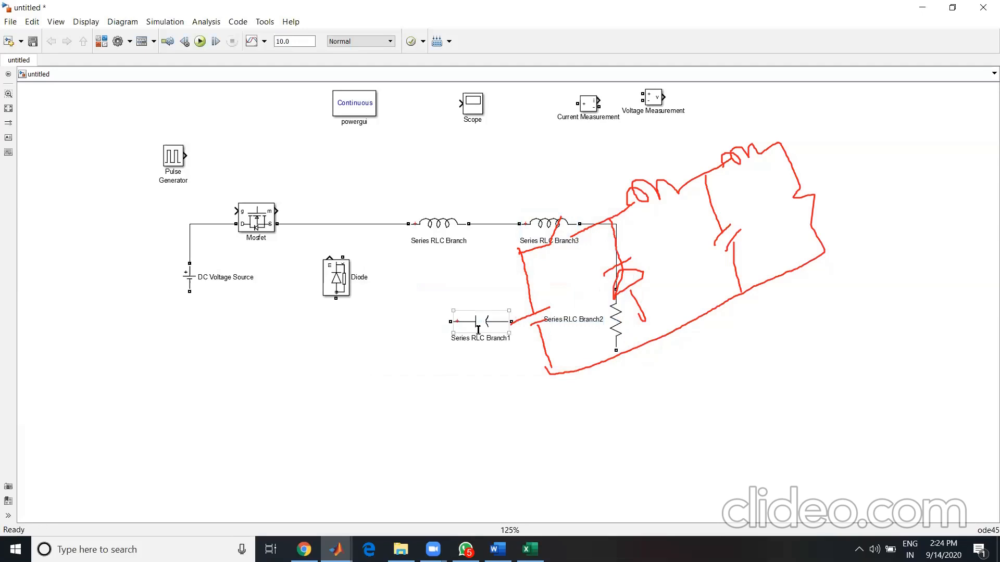
key(ctrl+r)
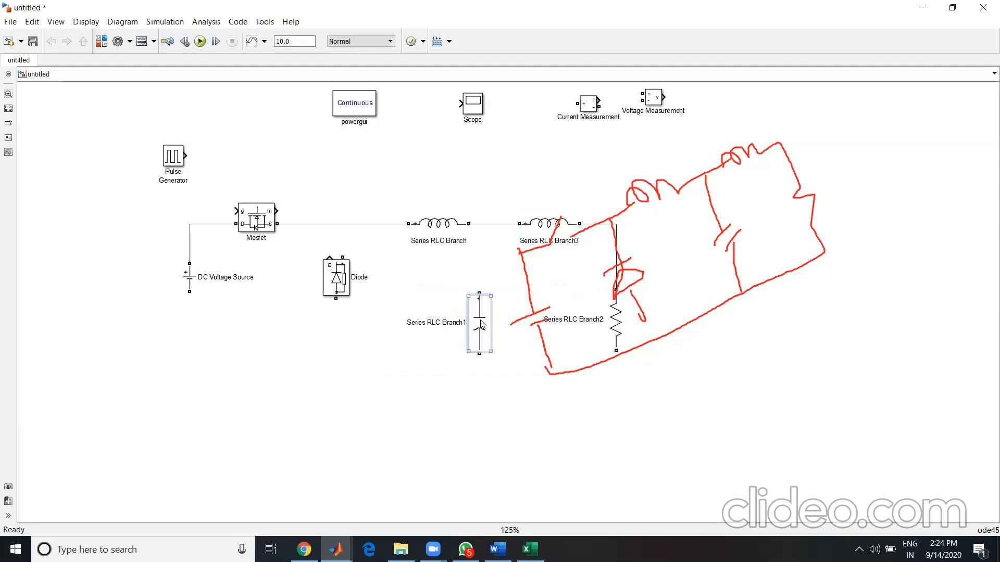
mouse_move(489, 318)
mouse_down()
mouse_move(498, 319)
mouse_move(492, 224)
mouse_up()
Rename the first inductor L, the capacitor C, the resistor Rl and the second inductor Ll.
click(433, 240)
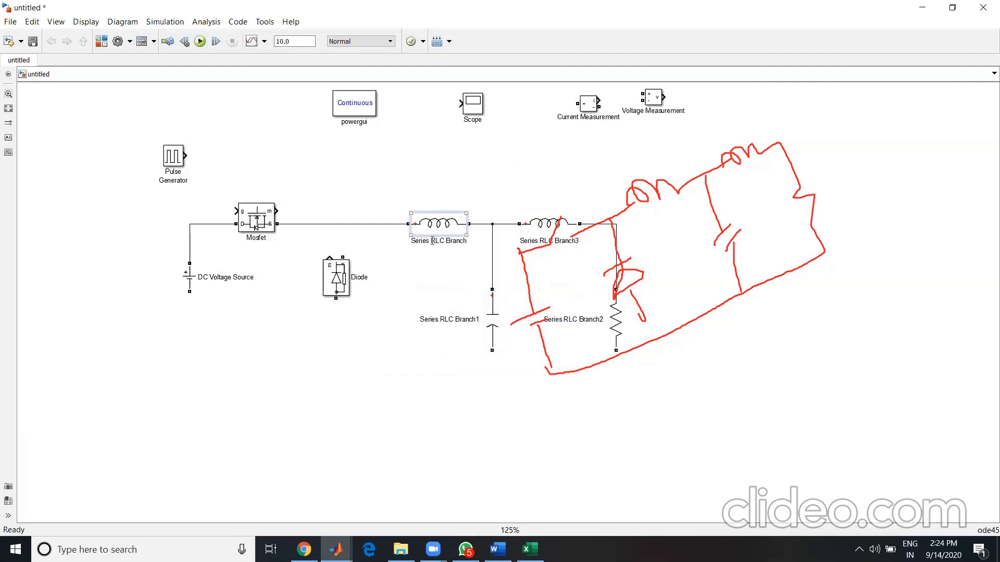
double_click(433, 240)
text(L)
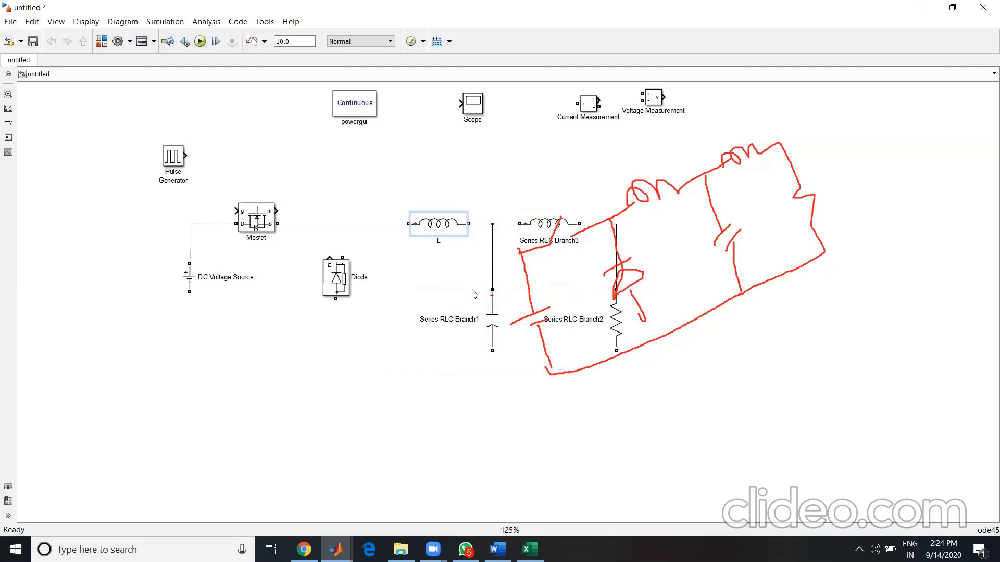
double_click(451, 320)
text(C)
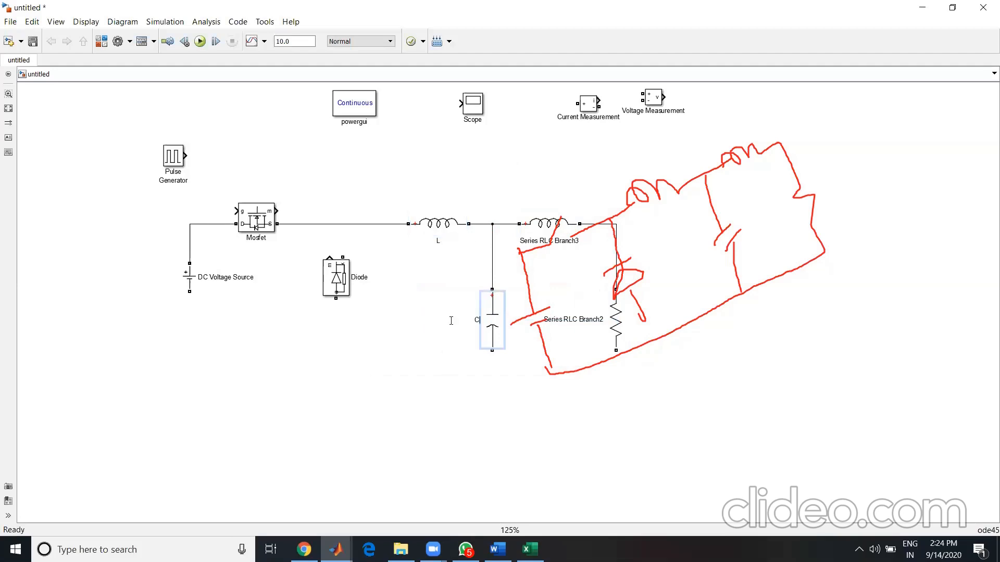
double_click(594, 318)
text(R)
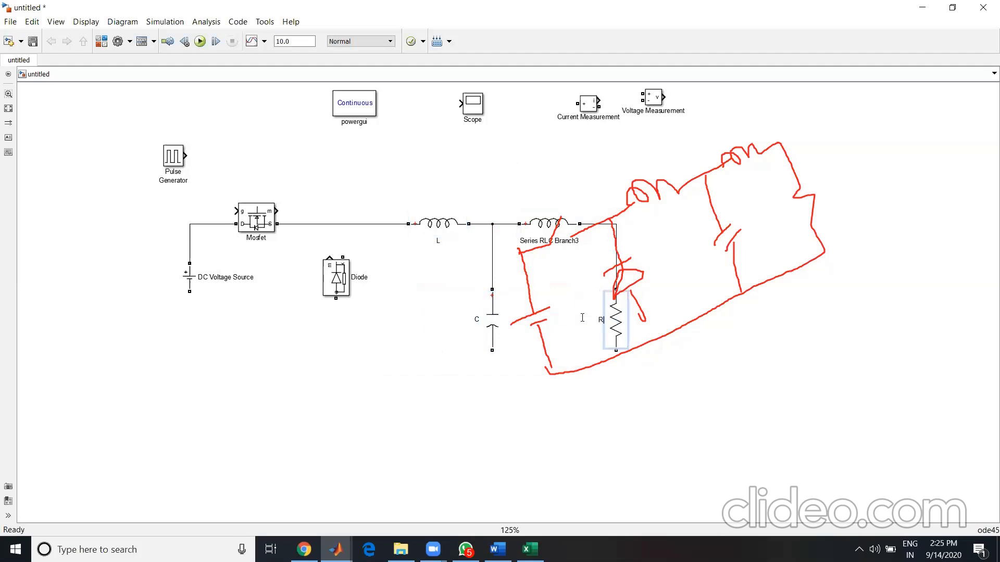
double_click(530, 241)
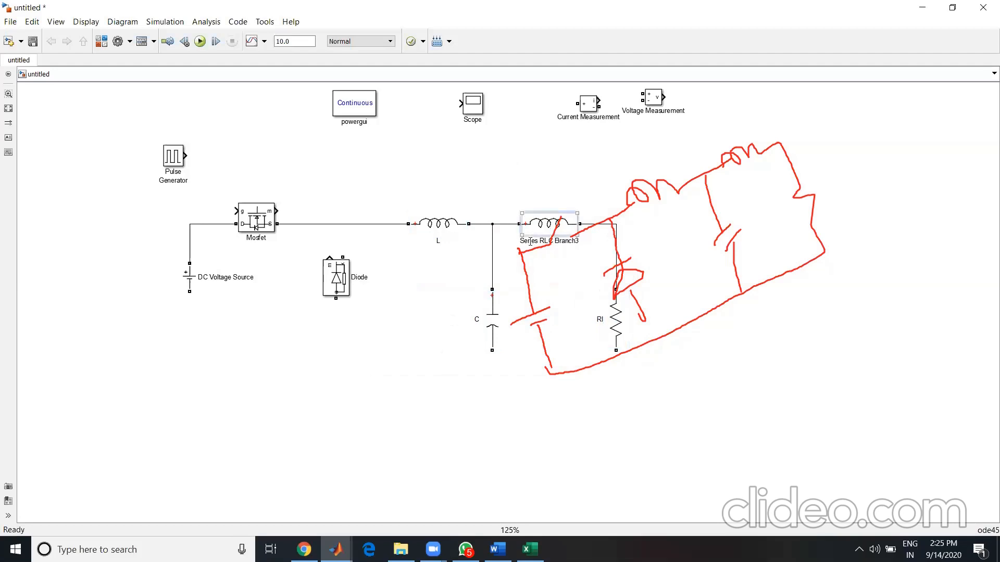
text(L)
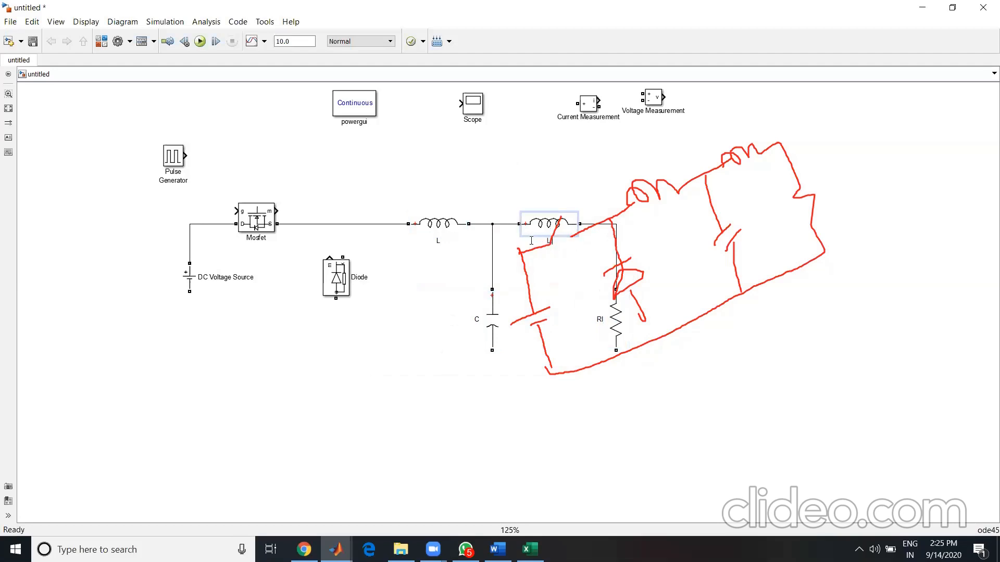
Shift the diode down and wire the DC source's negative terminal to the lower ends of Rl and C through a common return line.
drag(337, 284, 337, 303)
mouse_move(189, 292)
mouse_down()
mouse_move(226, 364)
mouse_move(592, 386)
mouse_move(616, 351)
mouse_up()
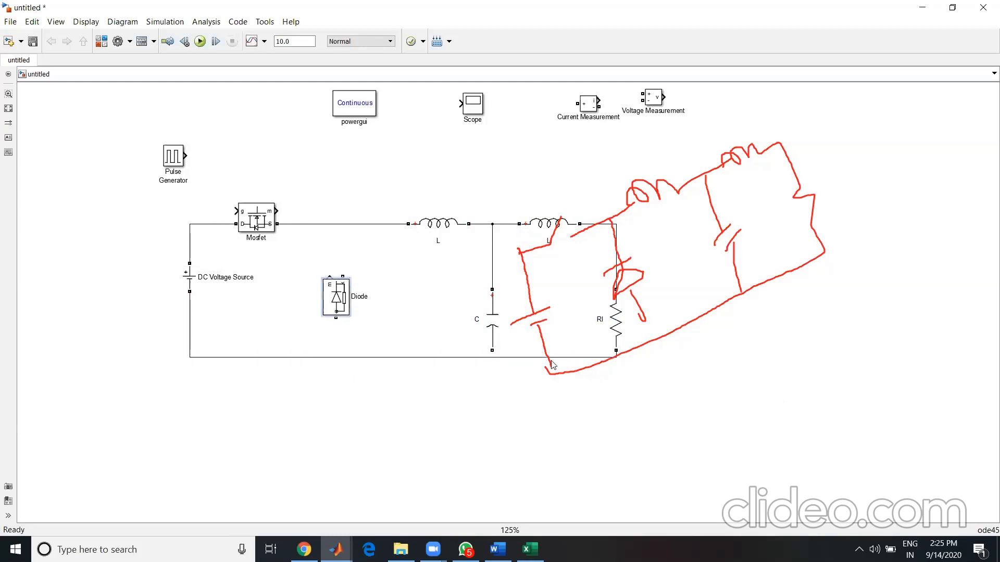
drag(458, 358, 492, 395)
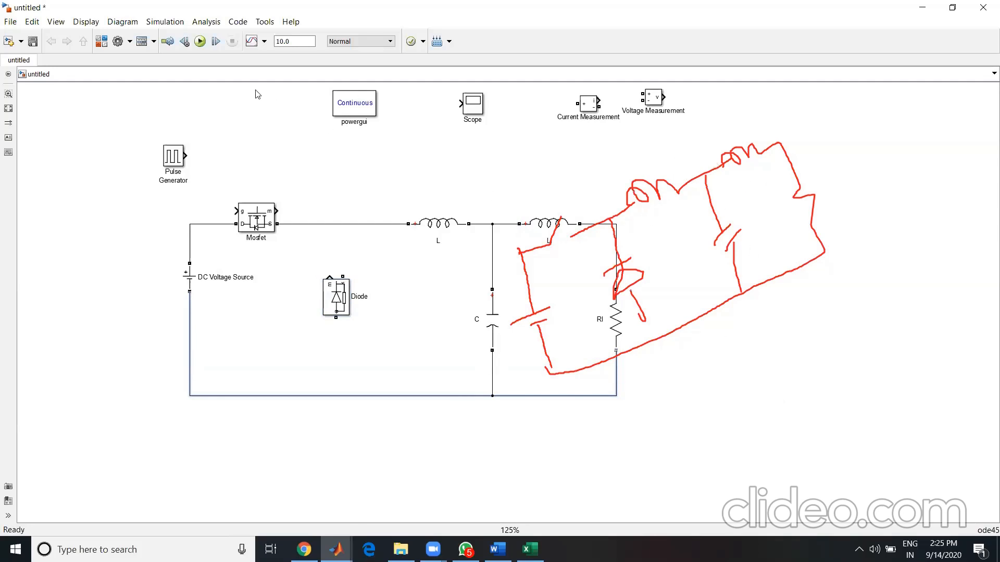
Erase the red circuit sketch, and reposition powergui above the Mosfet and the Scope to the right of resistor Rl.
drag(355, 116, 283, 130)
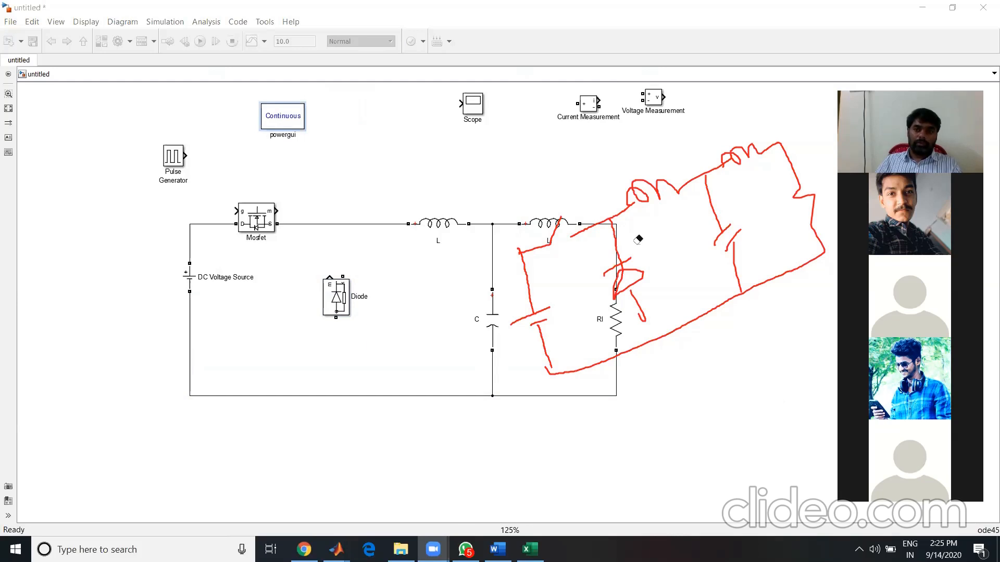
mouse_move(639, 239)
mouse_down()
mouse_move(768, 196)
mouse_move(585, 261)
mouse_move(743, 264)
mouse_up()
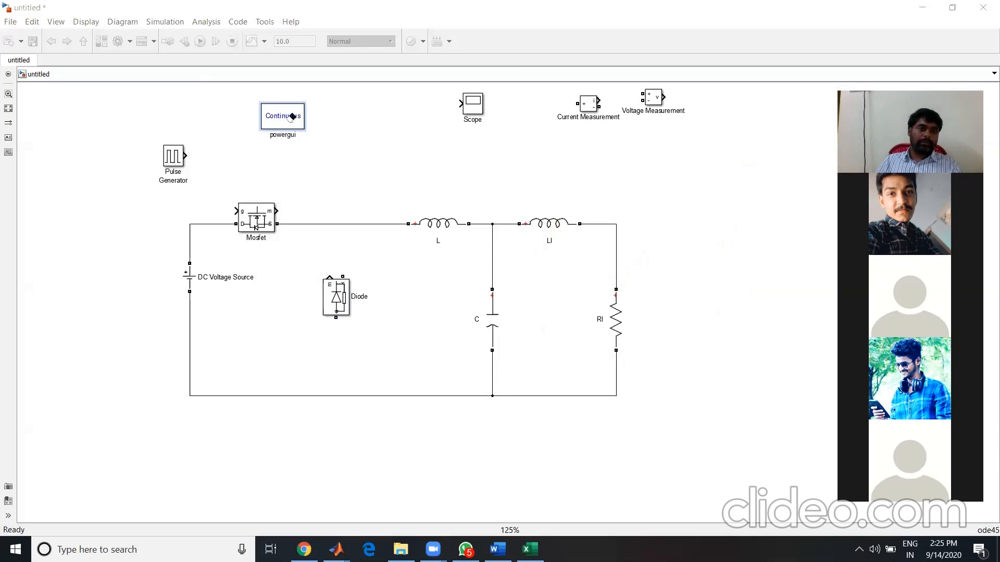
click(336, 550)
drag(478, 113, 699, 285)
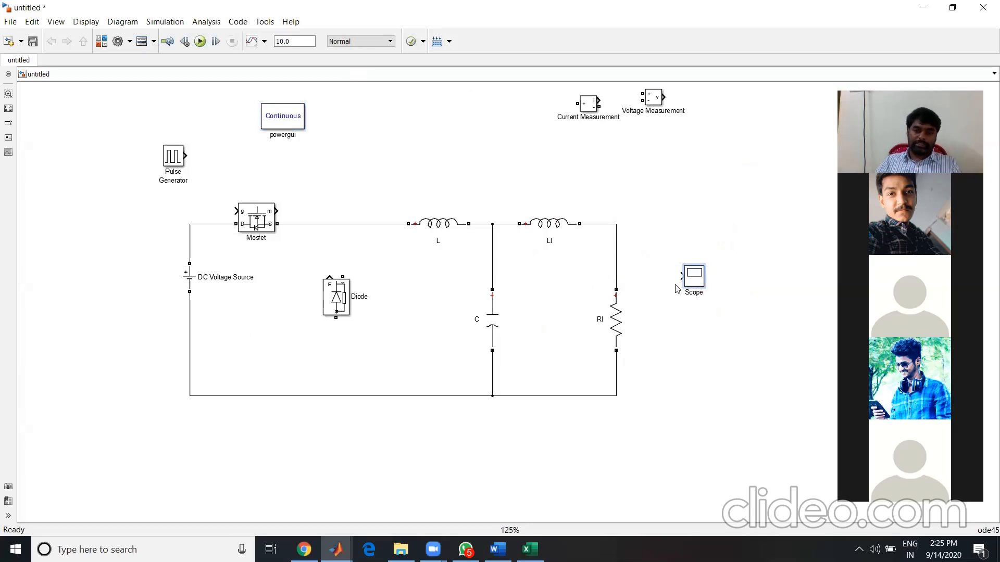
drag(699, 279, 742, 311)
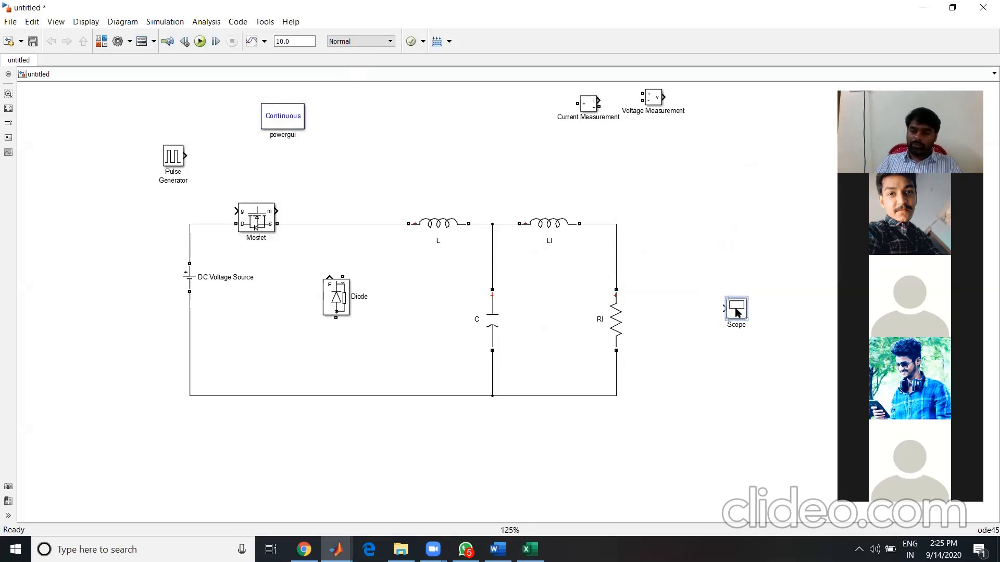
Connect the Pulse Generator to the Mosfet's g port, and wire the diode between the Mosfet's output line and the return line.
drag(184, 155, 236, 211)
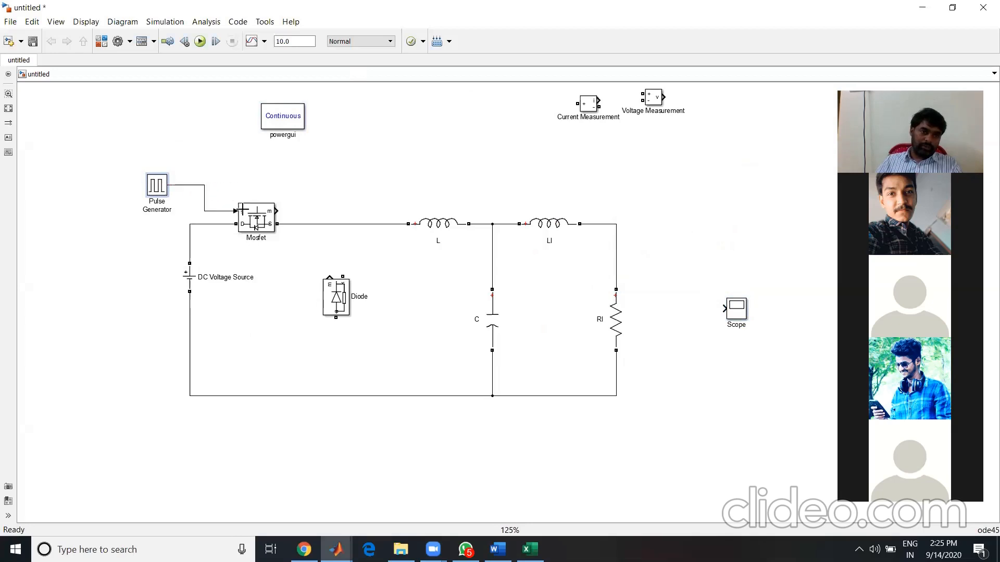
click(449, 236)
click(379, 290)
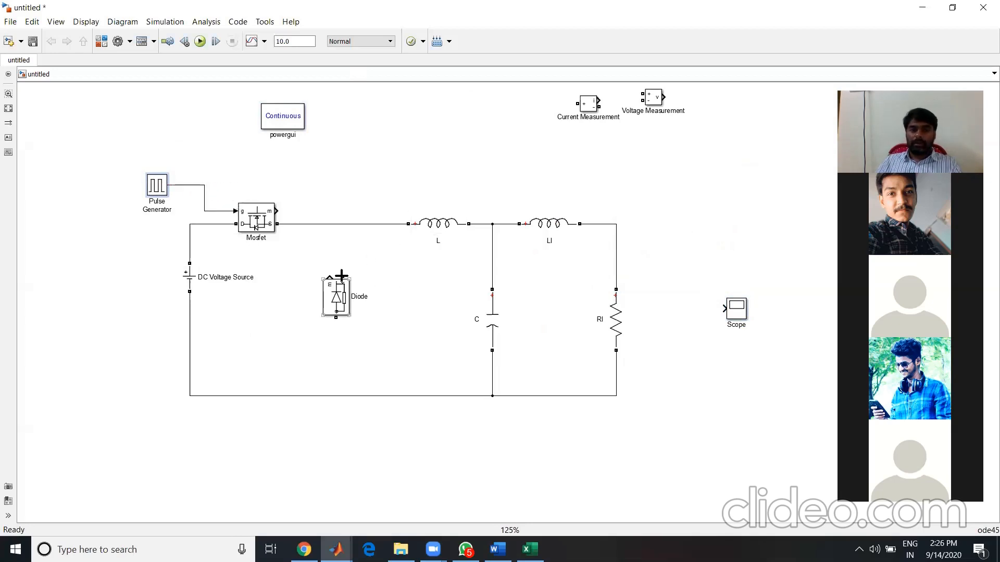
drag(339, 276, 343, 224)
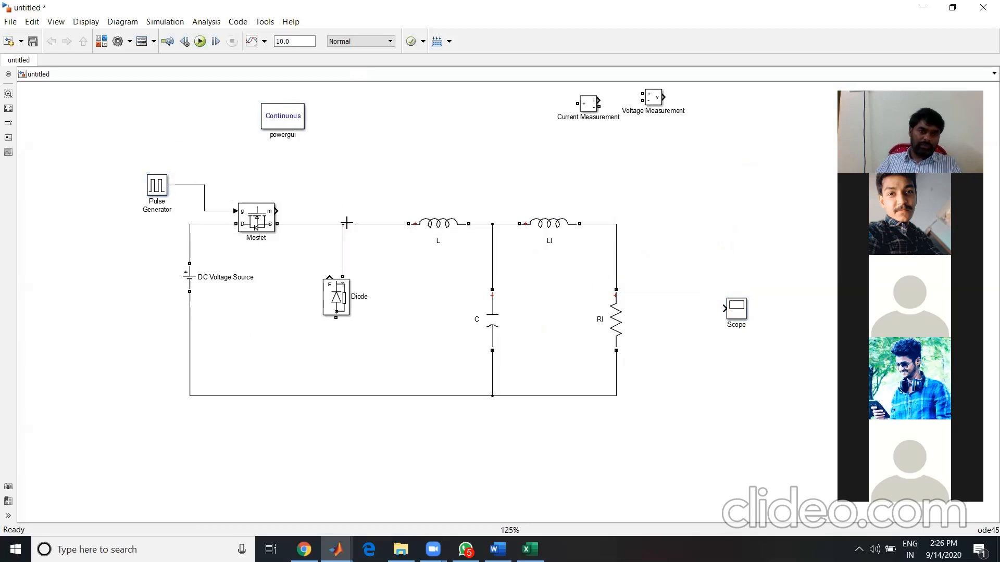
drag(337, 321, 336, 395)
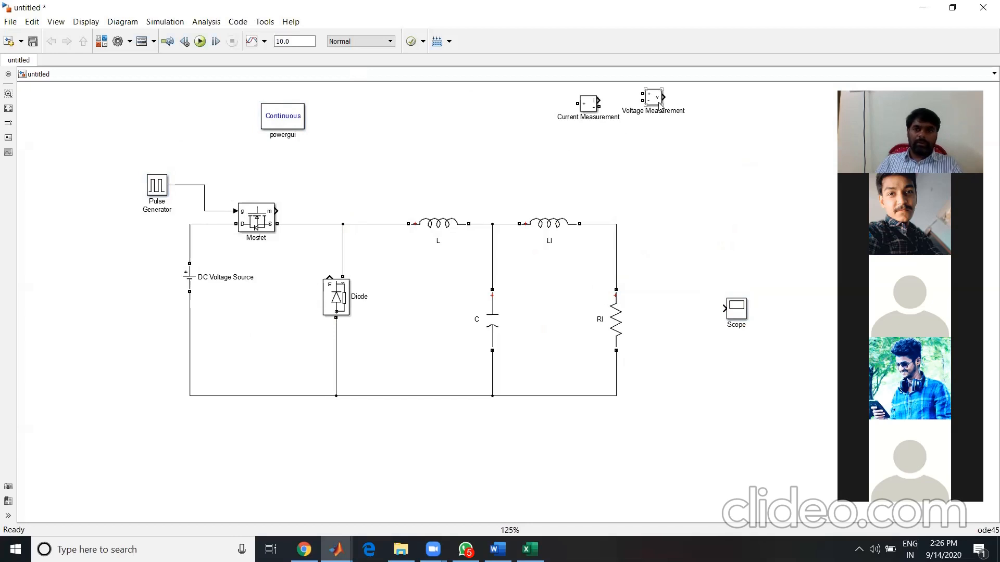
Connect the Voltage Measurement block across Rl and insert the Current Measurement block in series between Ll and Rl.
mouse_move(650, 102)
mouse_down()
mouse_move(669, 170)
mouse_move(669, 300)
mouse_move(680, 307)
mouse_move(617, 255)
mouse_up()
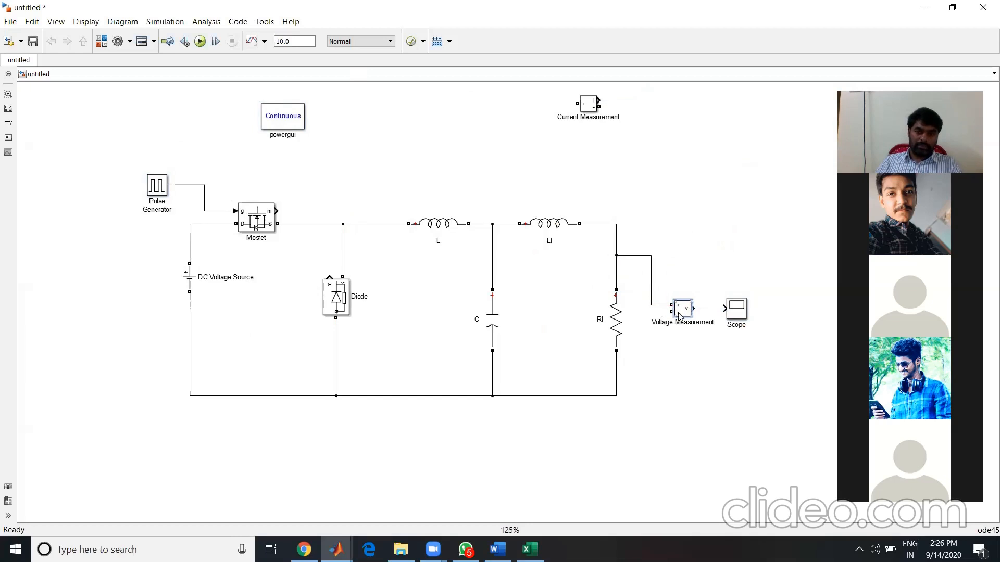
drag(672, 312, 616, 380)
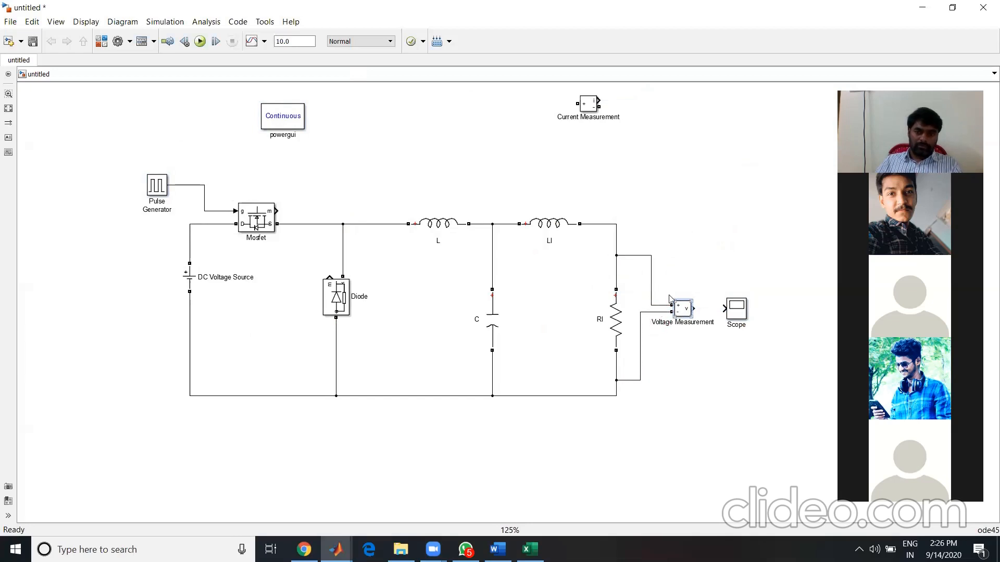
click(604, 224)
key(Delete)
drag(591, 111, 617, 228)
drag(628, 225, 648, 256)
Space out the layout by moving the Scope and the Mosfet farther right and the DC Voltage Source lower.
drag(742, 313, 778, 311)
click(271, 223)
key(Right)
key(Right)
key(Right)
key(Right)
key(Right)
key(Right)
key(Right)
key(Right)
key(Right)
key(Right)
key(Right)
key(Right)
key(Right)
key(Right)
key(Right)
key(Right)
key(Right)
key(Right)
key(Right)
key(Right)
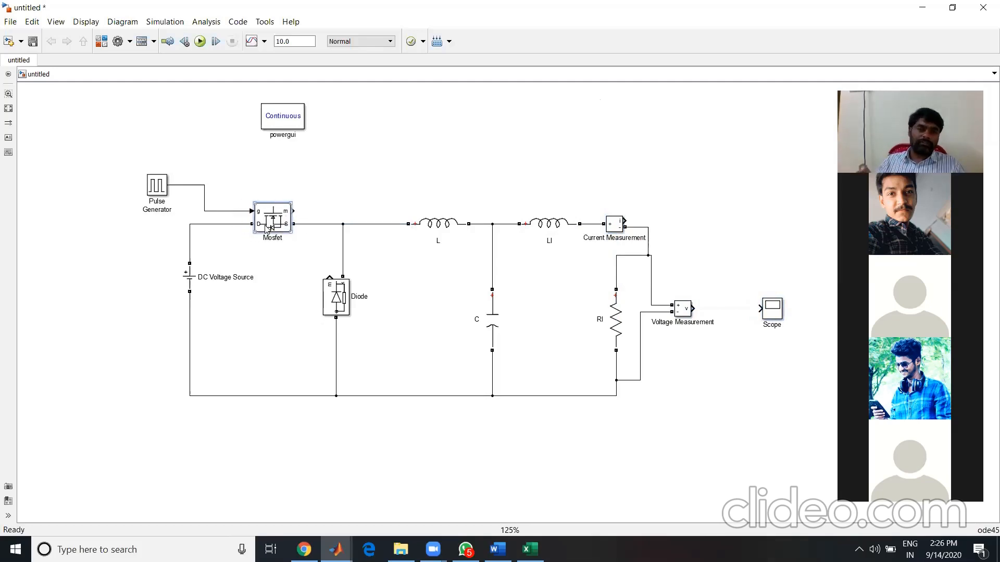
drag(194, 279, 193, 306)
Set the DC Voltage Source's amplitude to 11 V.
click(194, 305)
double_click(194, 305)
double_click(412, 277)
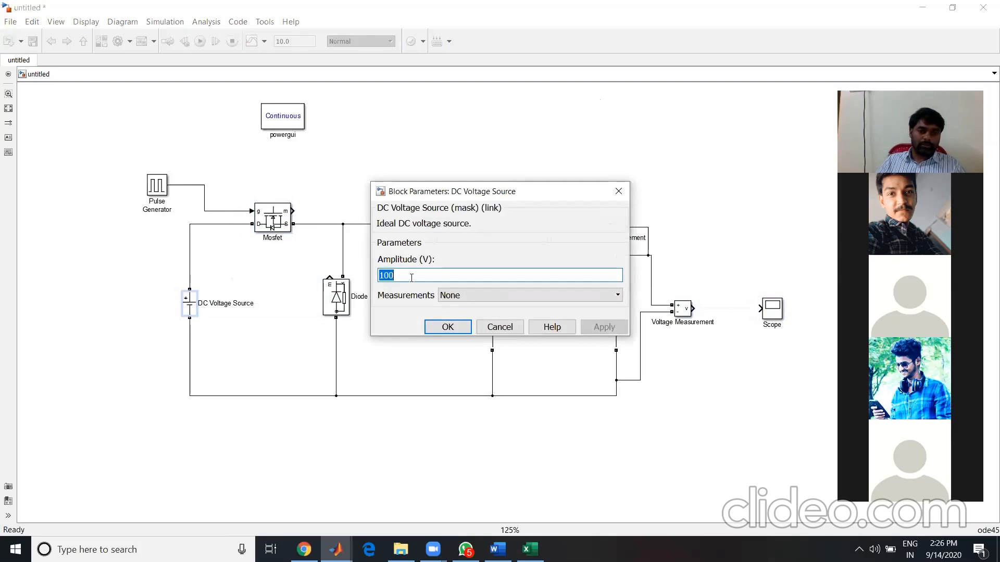
text(11)
key(Return)
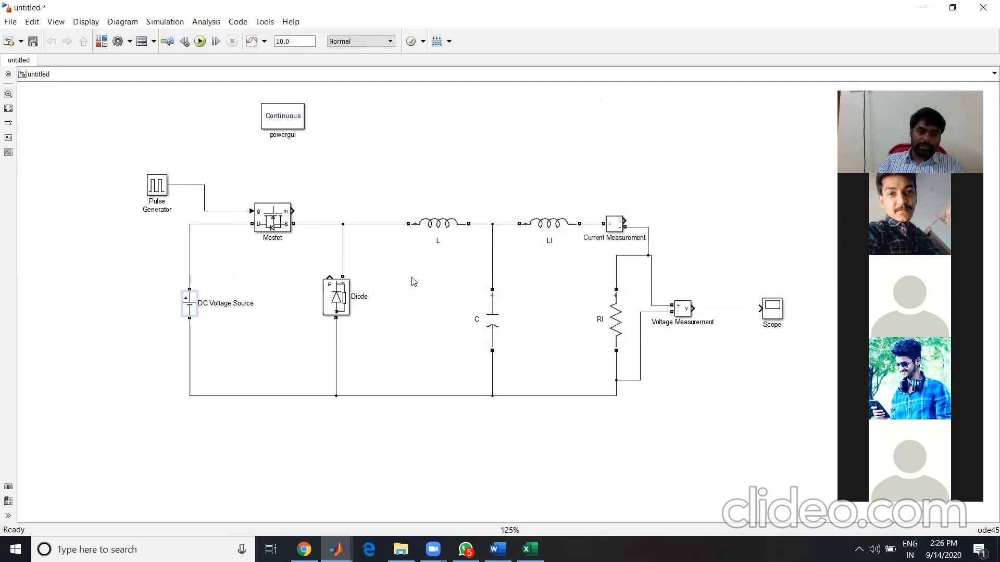
Examine the Pulse Generator's amplitude, period, pulse width and phase delay parameters.
double_click(157, 185)
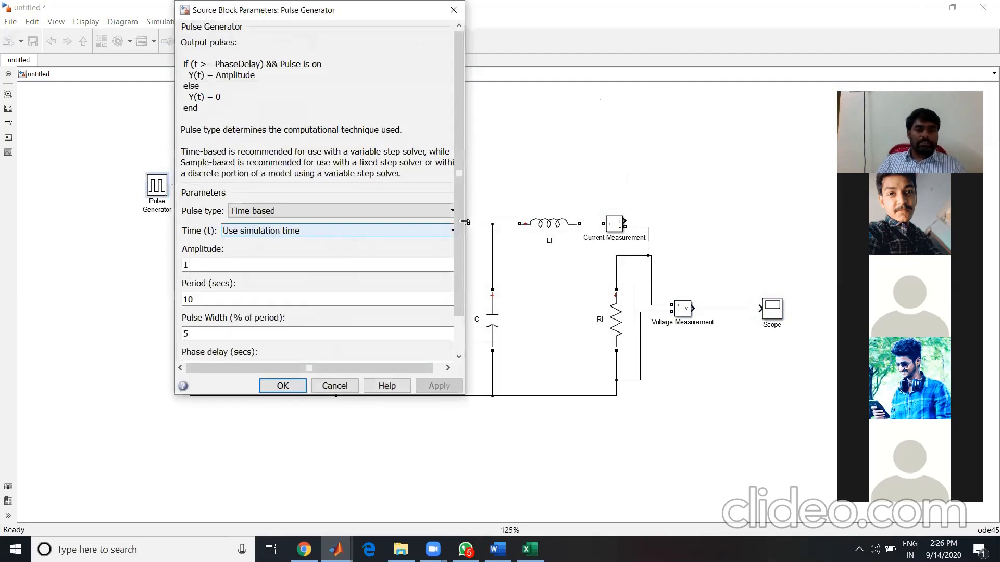
drag(460, 224, 459, 272)
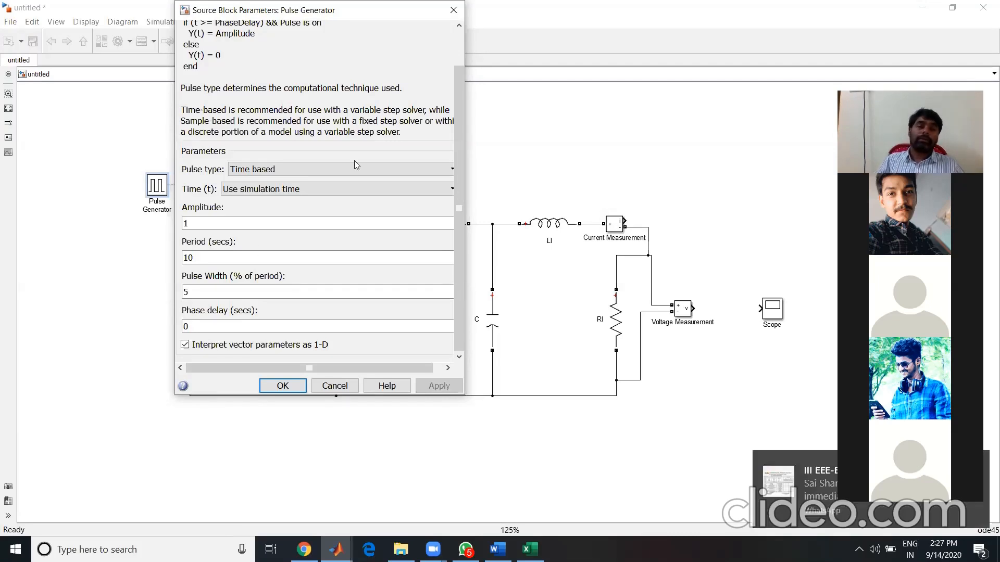
click(453, 10)
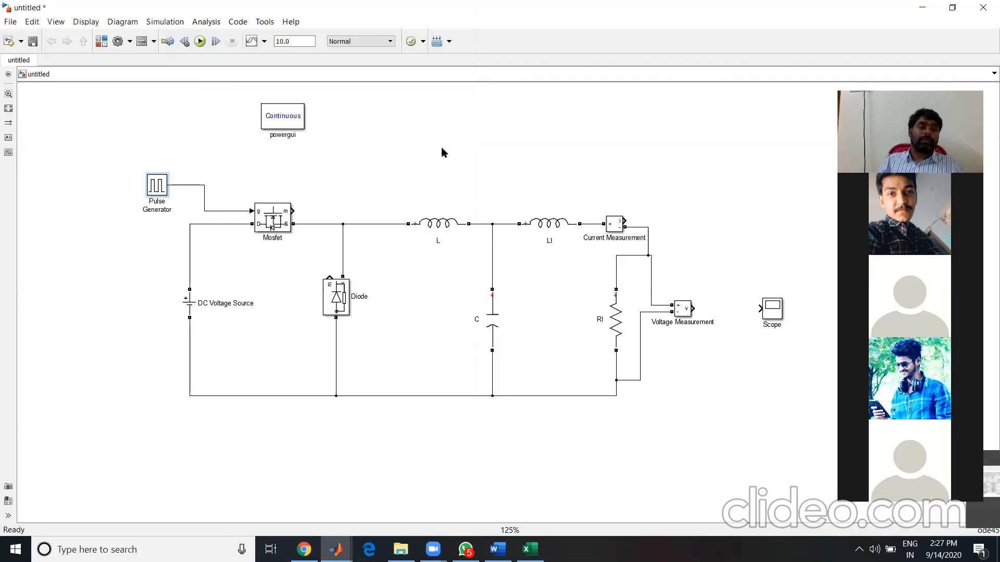
Draw a vertical red annotation line to the right of the circuit, beyond the Scope.
click(449, 103)
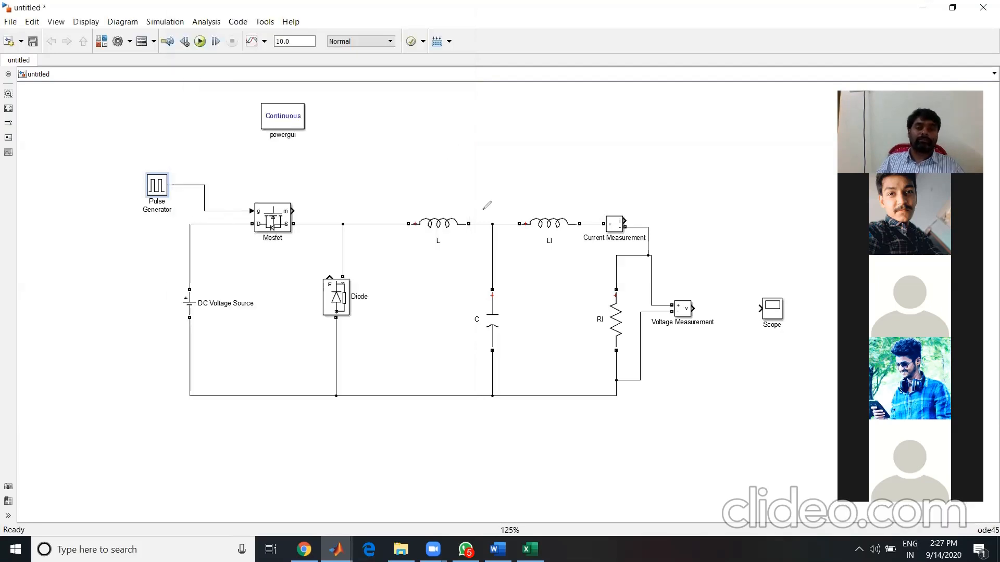
scroll(358, 174, down, 4)
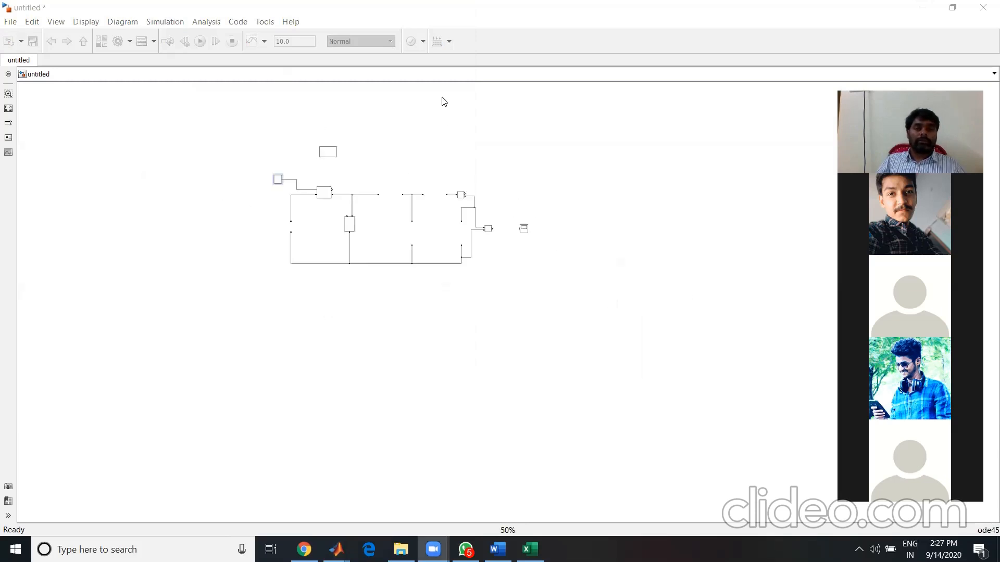
drag(560, 110, 573, 371)
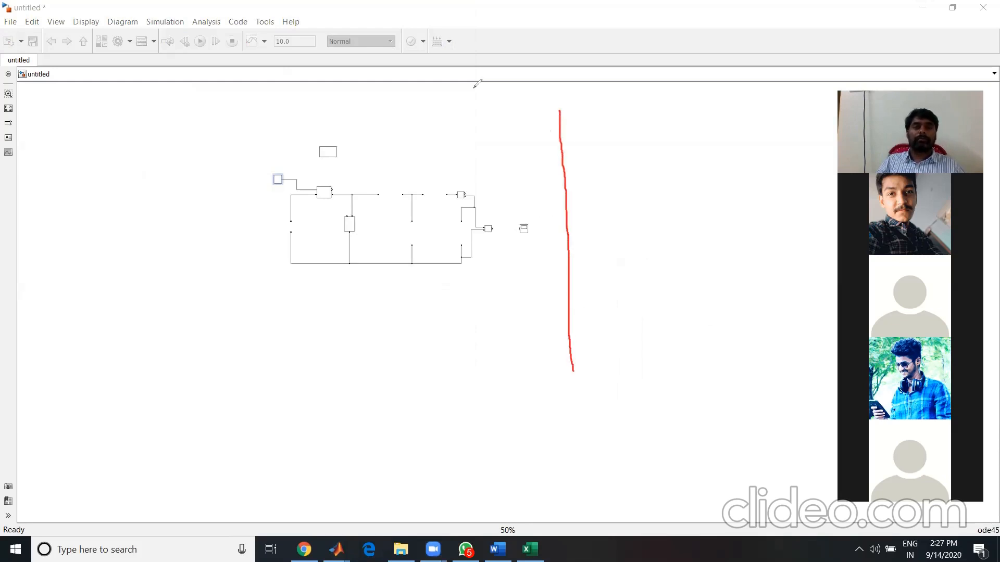
Draw a red horizontal axis across the vertical annotation line and add arrowheads to both axes.
drag(558, 175, 826, 171)
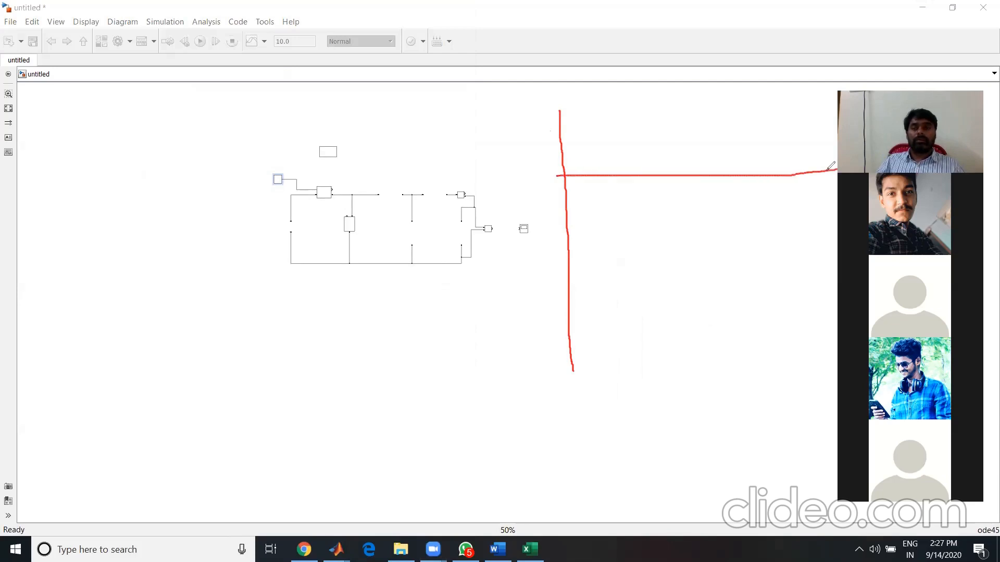
drag(829, 168, 834, 176)
mouse_move(560, 111)
mouse_down()
mouse_move(553, 123)
mouse_move(561, 110)
mouse_move(566, 116)
mouse_up()
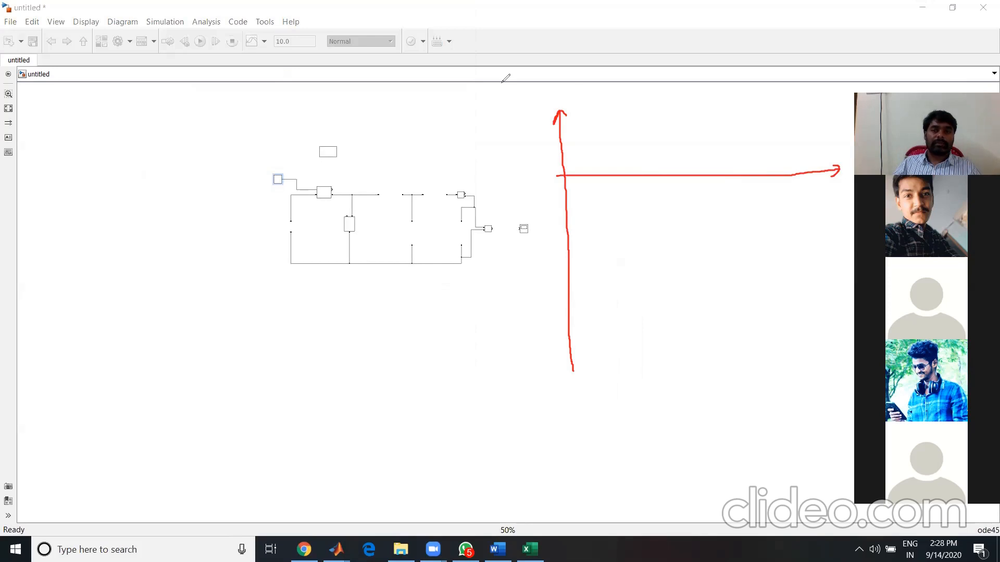
Sketch a green constant voltage line above the horizontal axis, mark its height VDC, and label the axes V and t.
drag(562, 133, 791, 125)
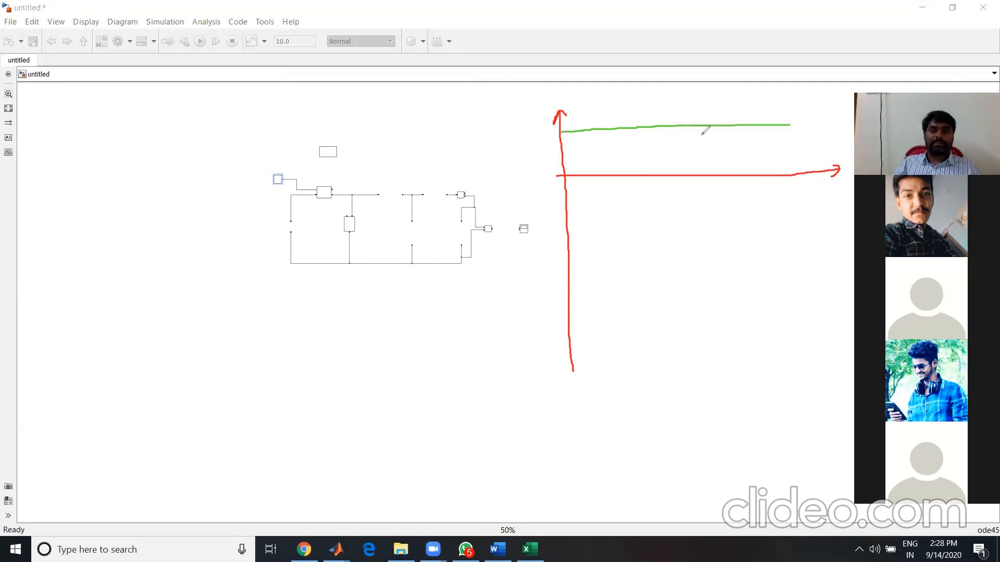
mouse_move(698, 131)
mouse_down()
mouse_move(698, 170)
mouse_move(698, 130)
mouse_move(703, 140)
mouse_up()
mouse_move(823, 179)
mouse_down()
mouse_move(835, 194)
mouse_move(826, 186)
mouse_up()
mouse_move(706, 142)
mouse_down()
mouse_move(724, 159)
mouse_move(742, 150)
mouse_up()
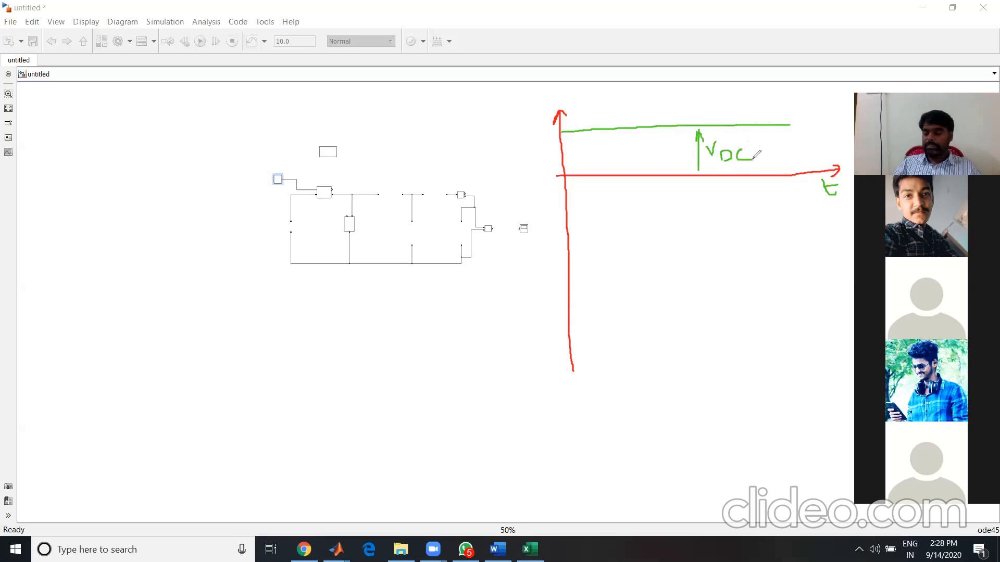
mouse_move(525, 119)
mouse_down()
mouse_move(530, 126)
mouse_move(538, 112)
mouse_up()
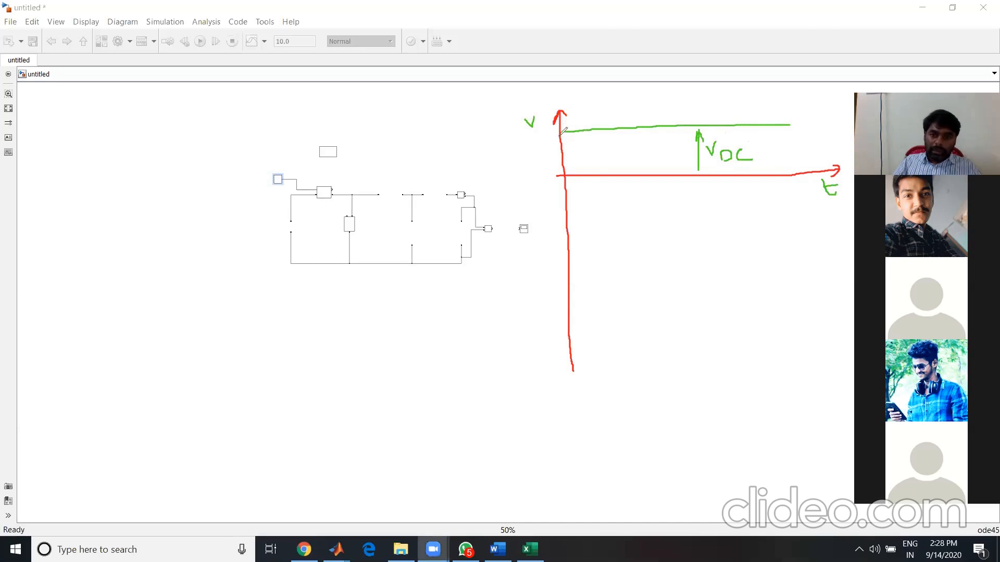
Sketch the chopped output waveform in blue and label its first on and off intervals Ton and Toff.
mouse_move(560, 136)
mouse_down()
mouse_move(604, 135)
mouse_move(606, 172)
mouse_move(603, 134)
mouse_move(605, 172)
mouse_move(607, 151)
mouse_up()
mouse_move(584, 189)
mouse_down()
mouse_move(591, 197)
mouse_move(612, 191)
mouse_move(615, 175)
mouse_move(655, 172)
mouse_move(614, 173)
mouse_move(659, 172)
mouse_move(618, 169)
mouse_up()
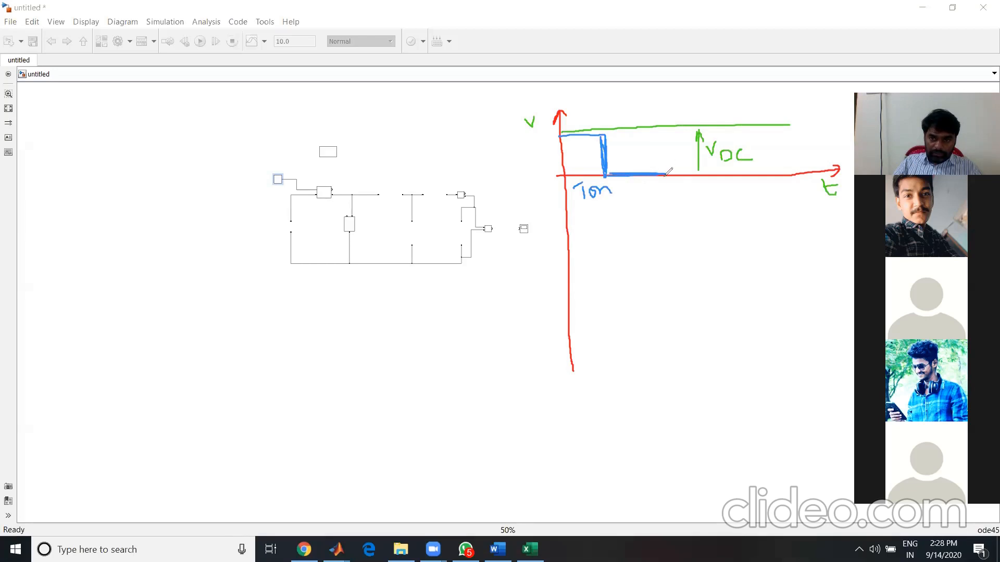
mouse_move(635, 190)
mouse_down()
mouse_move(648, 191)
mouse_move(645, 182)
mouse_move(660, 199)
mouse_move(660, 123)
mouse_move(715, 128)
mouse_move(718, 172)
mouse_move(730, 175)
mouse_move(762, 173)
mouse_move(773, 128)
mouse_move(822, 123)
mouse_move(828, 169)
mouse_up()
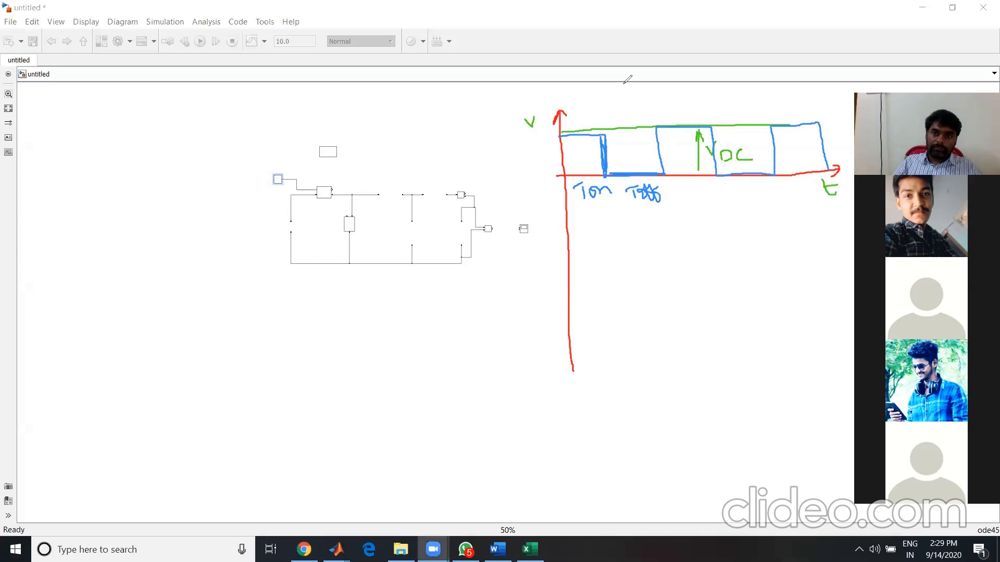
Mark the on, off and full period spans T with red arrows and write T = Ton + Toff below the waveform.
mouse_move(563, 156)
mouse_down()
mouse_move(661, 154)
mouse_move(606, 155)
mouse_move(670, 205)
mouse_move(677, 266)
mouse_up()
mouse_move(564, 243)
mouse_down()
mouse_move(674, 238)
mouse_move(565, 242)
mouse_move(611, 284)
mouse_move(608, 263)
mouse_up()
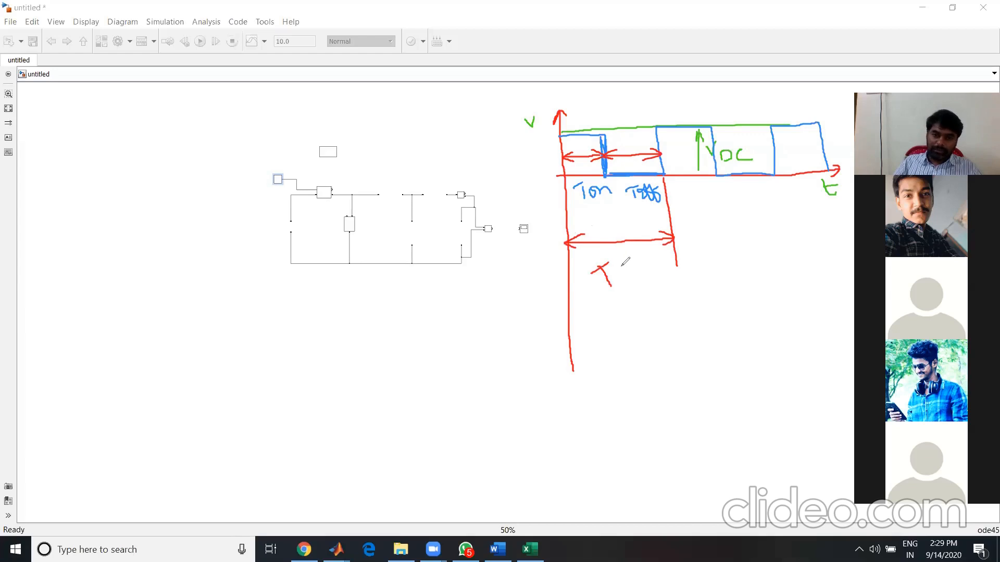
drag(617, 277, 634, 283)
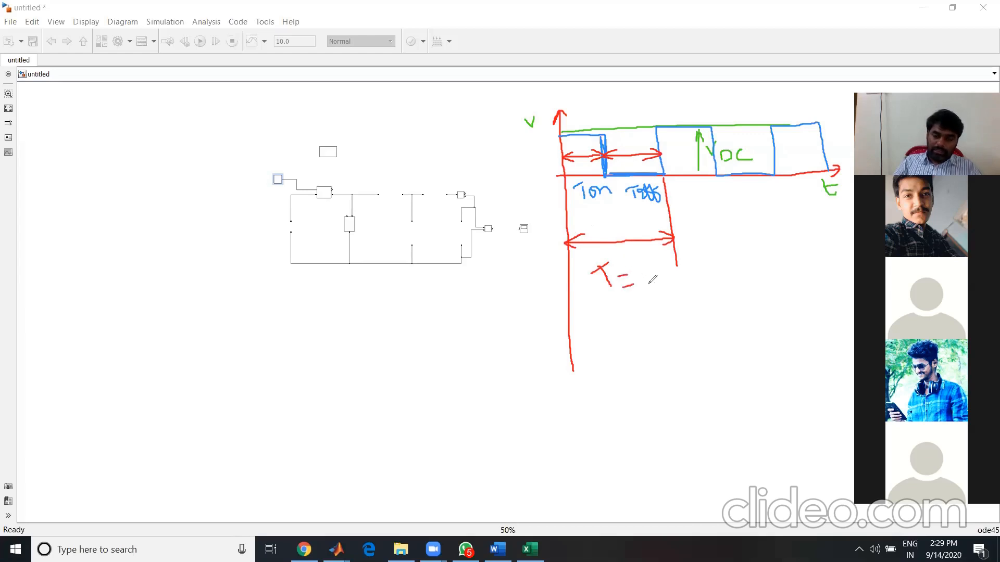
mouse_move(621, 225)
mouse_down()
mouse_move(622, 236)
mouse_move(633, 217)
mouse_up()
mouse_move(655, 275)
mouse_down()
mouse_move(664, 266)
mouse_move(692, 278)
mouse_move(711, 266)
mouse_move(708, 277)
mouse_move(724, 267)
mouse_move(725, 248)
mouse_move(743, 265)
mouse_move(748, 241)
mouse_move(752, 279)
mouse_move(761, 275)
mouse_up()
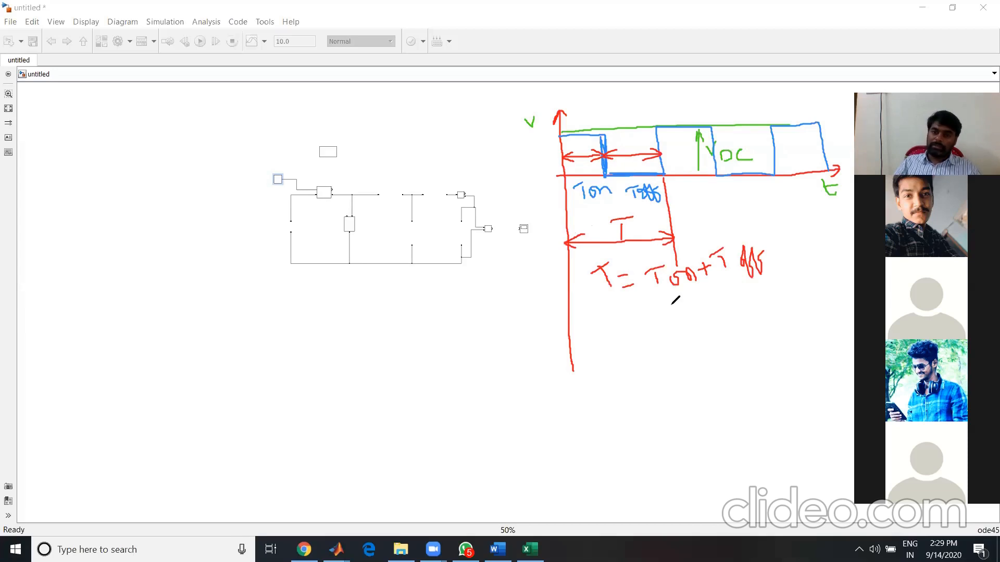
Write the formula α = Ton/T and add blue up and down arrows beside Ton and α.
mouse_move(619, 350)
mouse_down()
mouse_move(630, 359)
mouse_move(645, 345)
mouse_move(657, 362)
mouse_move(680, 349)
mouse_up()
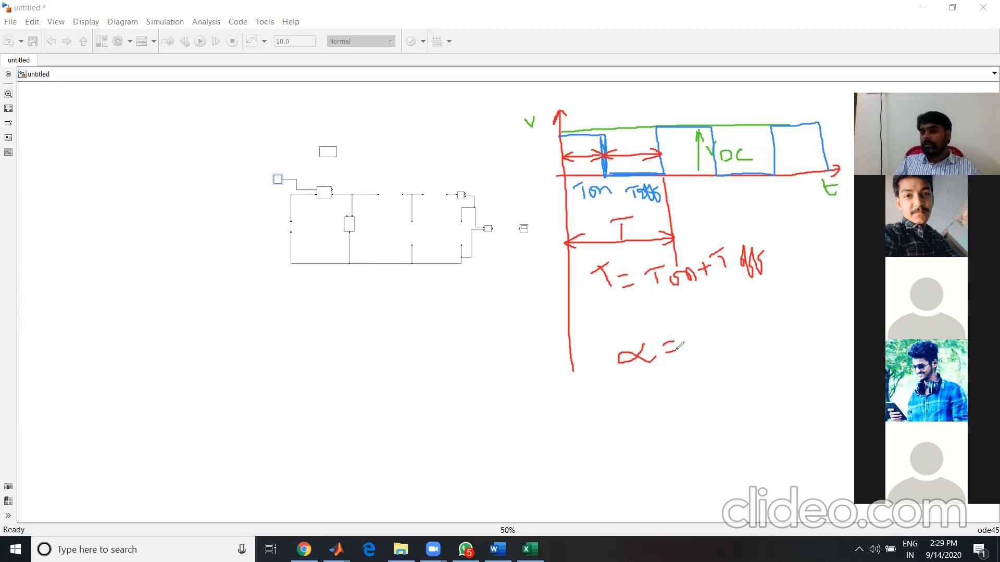
mouse_move(701, 322)
mouse_down()
mouse_move(709, 333)
mouse_move(728, 330)
mouse_move(755, 312)
mouse_move(760, 324)
mouse_up()
mouse_move(704, 347)
mouse_down()
mouse_move(758, 329)
mouse_move(746, 366)
mouse_move(739, 341)
mouse_move(756, 332)
mouse_up()
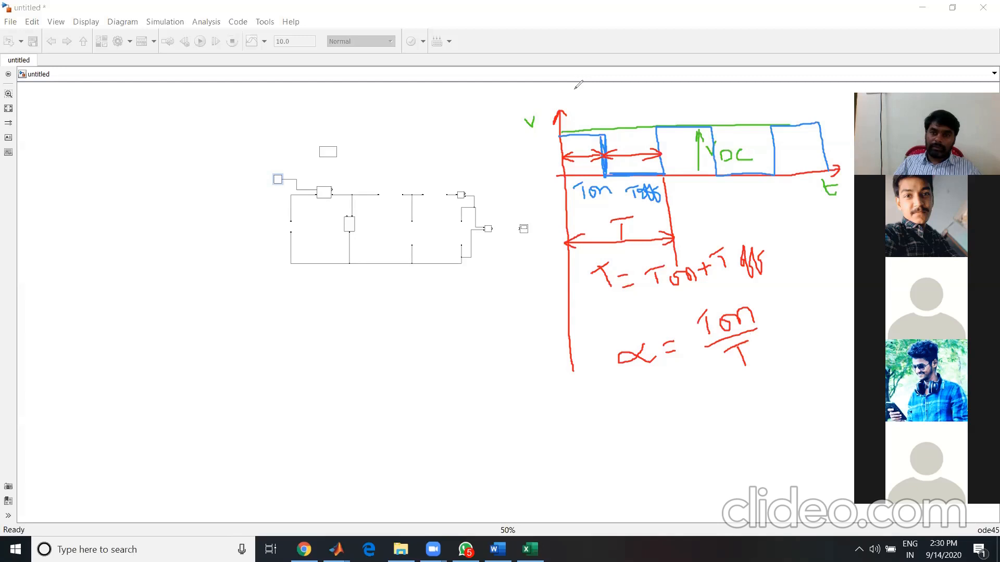
mouse_move(761, 295)
mouse_down()
mouse_move(768, 317)
mouse_move(761, 290)
mouse_move(768, 298)
mouse_up()
drag(616, 365, 617, 373)
mouse_move(596, 318)
mouse_down()
mouse_move(592, 336)
mouse_move(604, 328)
mouse_up()
mouse_move(781, 285)
mouse_down()
mouse_move(781, 318)
mouse_move(790, 308)
mouse_up()
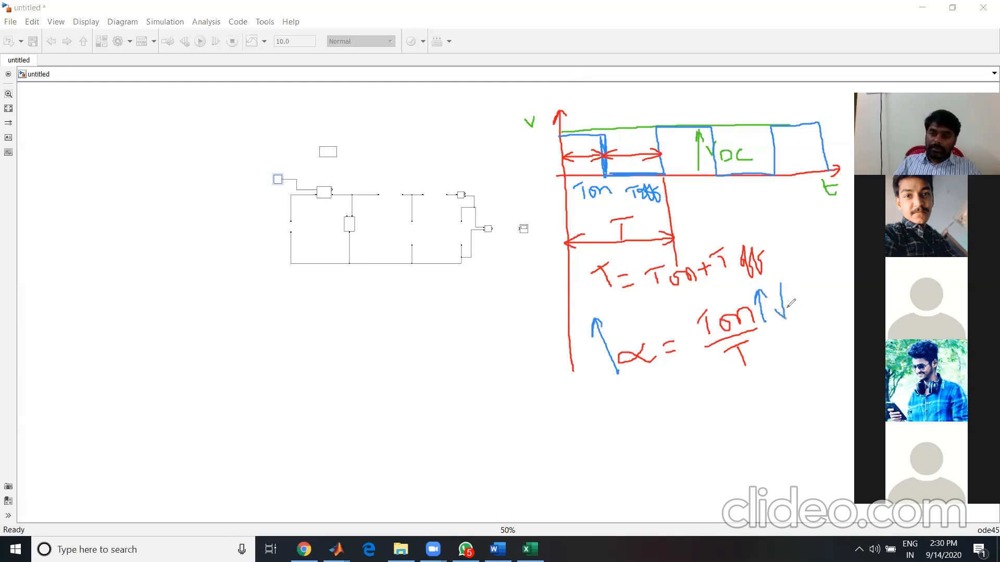
drag(584, 341, 598, 386)
drag(586, 383, 598, 386)
Write the output voltage formula Vo = α VDC in blue below the α formula and circle it.
mouse_move(626, 434)
mouse_down()
mouse_move(646, 433)
mouse_move(662, 449)
mouse_move(655, 443)
mouse_move(691, 435)
mouse_up()
mouse_move(682, 446)
mouse_down()
mouse_move(723, 417)
mouse_move(727, 433)
mouse_up()
mouse_move(736, 410)
mouse_down()
mouse_move(747, 423)
mouse_move(753, 408)
mouse_up()
mouse_move(758, 414)
mouse_down()
mouse_move(766, 427)
mouse_move(770, 416)
mouse_move(786, 424)
mouse_up()
mouse_move(789, 387)
mouse_down()
mouse_move(680, 386)
mouse_move(613, 441)
mouse_move(746, 467)
mouse_move(810, 395)
mouse_move(773, 384)
mouse_up()
click(502, 183)
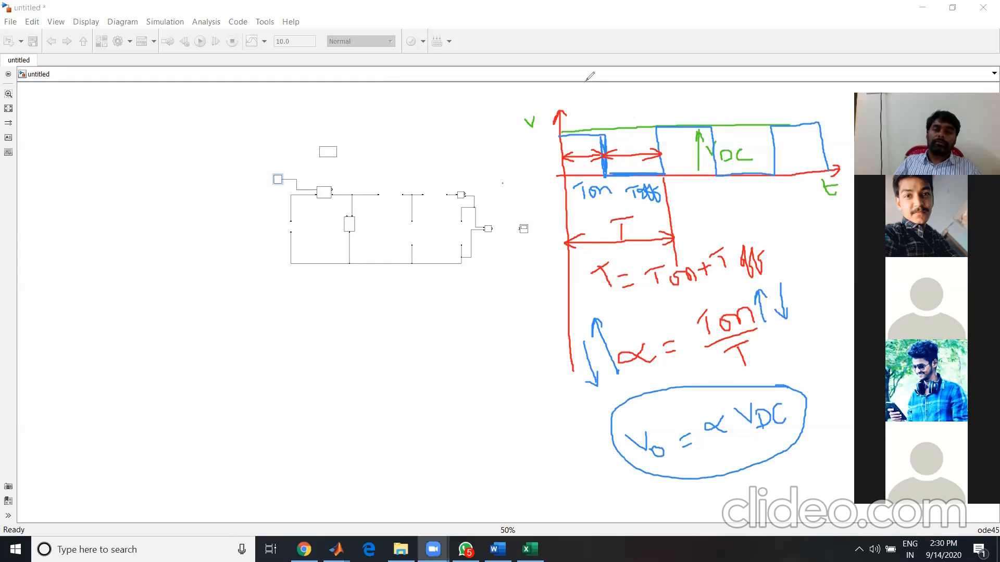
Circle α in yellow in the output voltage formula and write "Duty Ratio" and "cycle" beside it.
drag(736, 412, 739, 433)
mouse_move(704, 404)
mouse_down()
mouse_move(722, 442)
mouse_move(743, 430)
mouse_move(735, 412)
mouse_up()
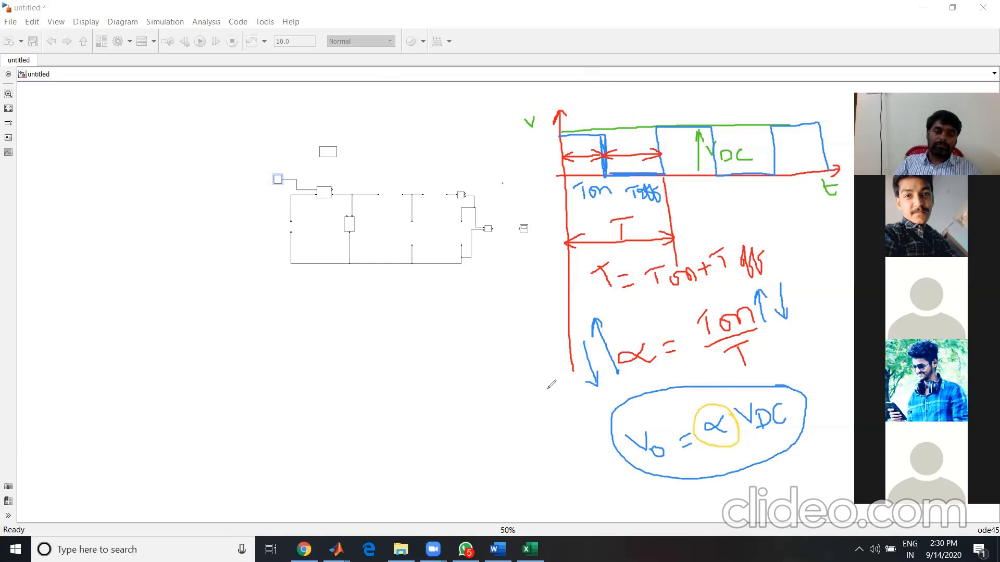
mouse_move(407, 407)
mouse_down()
mouse_move(417, 434)
mouse_move(448, 409)
mouse_move(448, 379)
mouse_move(479, 392)
mouse_move(490, 439)
mouse_up()
mouse_move(449, 398)
mouse_down()
mouse_move(477, 374)
mouse_move(499, 402)
mouse_move(501, 391)
mouse_move(520, 397)
mouse_move(532, 378)
mouse_move(573, 388)
mouse_move(543, 356)
mouse_up()
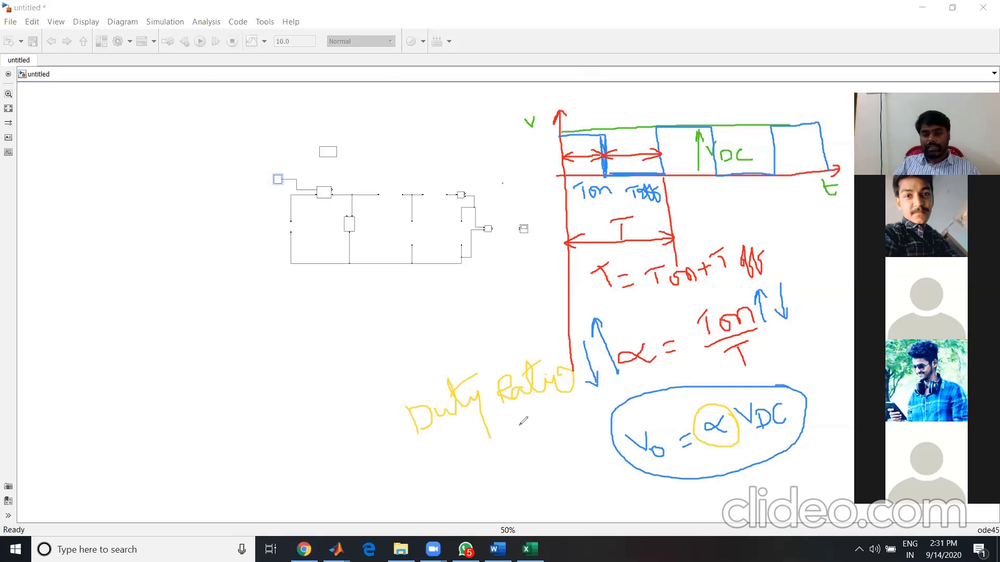
drag(523, 422, 541, 445)
drag(562, 411, 556, 427)
drag(571, 401, 569, 426)
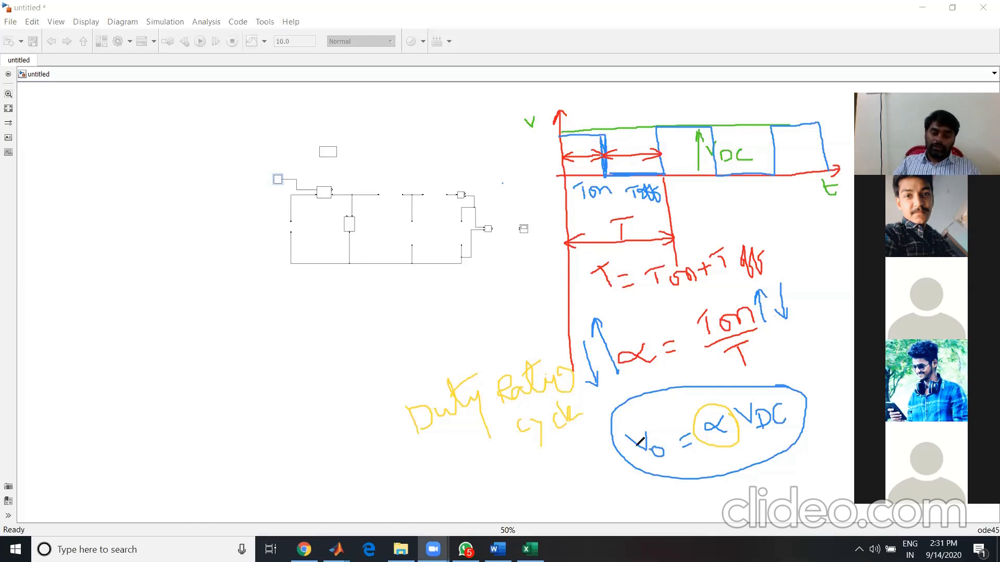
Retrace the V of Vo, underline VDC with a red arrow, and write an underlined 110V note nearby.
mouse_move(628, 438)
mouse_down()
mouse_move(647, 451)
mouse_move(649, 419)
mouse_up()
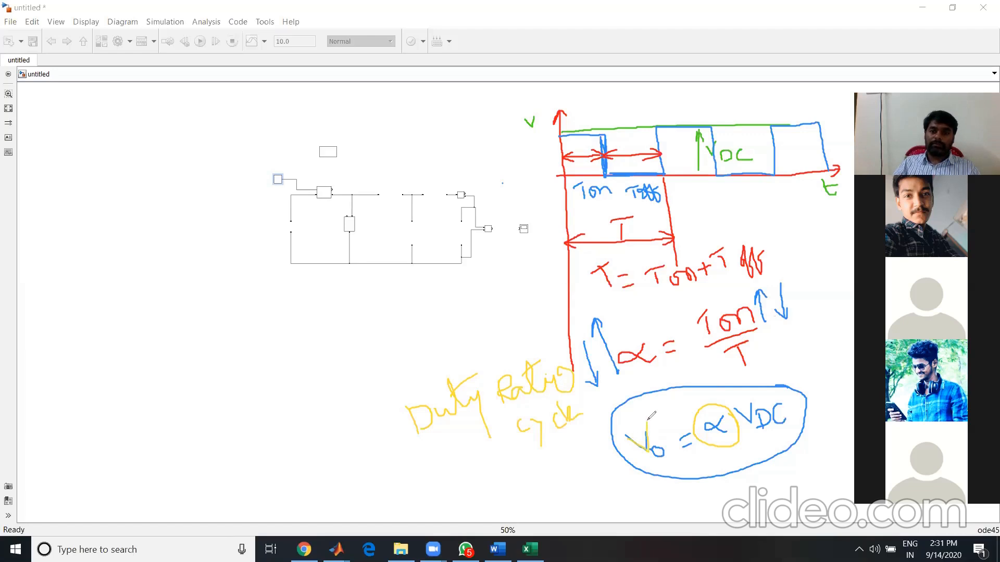
mouse_move(625, 435)
mouse_down()
mouse_move(646, 448)
mouse_move(648, 419)
mouse_up()
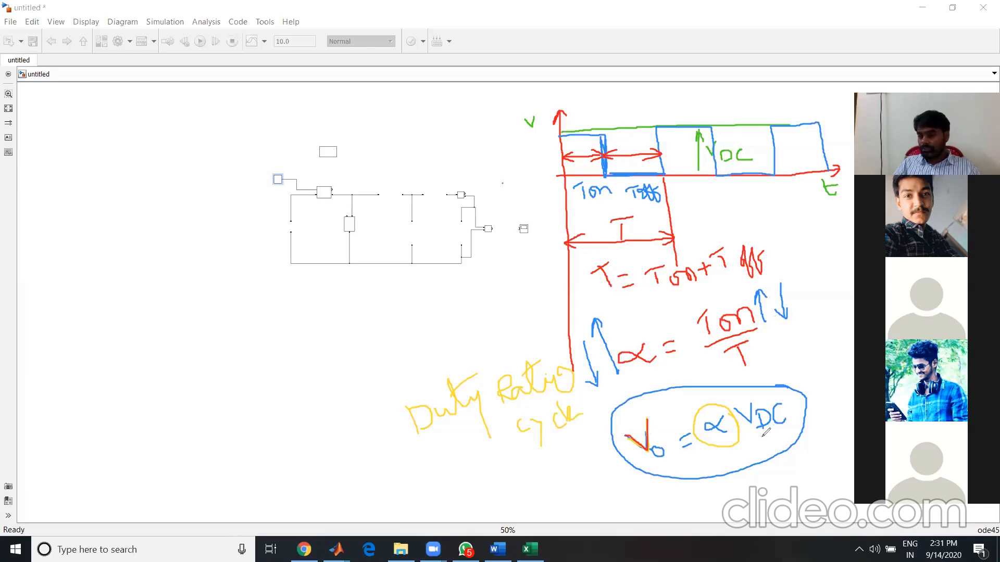
mouse_move(800, 424)
mouse_down()
mouse_move(762, 437)
mouse_move(823, 421)
mouse_up()
mouse_move(821, 333)
mouse_down()
mouse_move(813, 358)
mouse_move(839, 347)
mouse_move(833, 333)
mouse_move(854, 324)
mouse_up()
drag(816, 371, 852, 354)
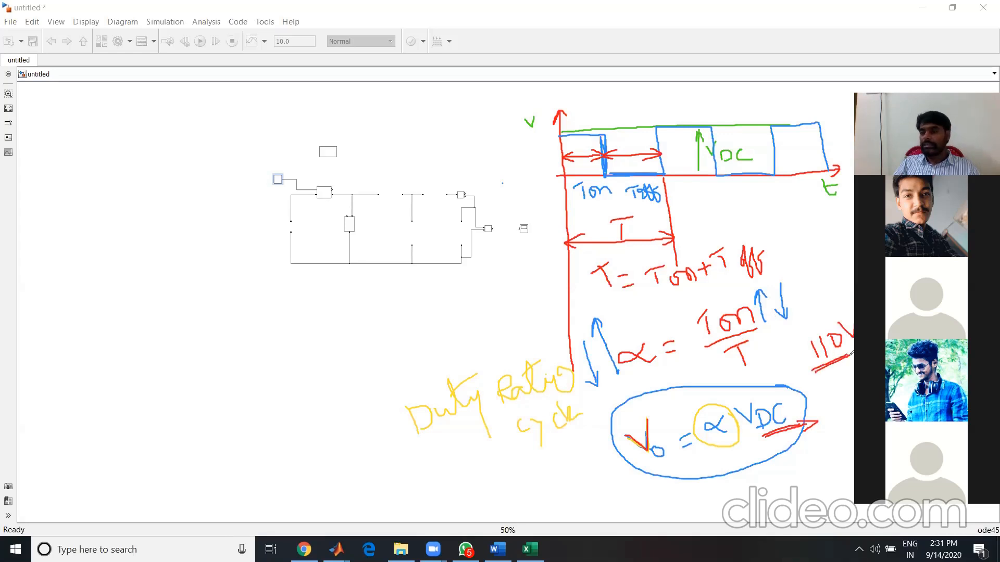
Emphasize the output voltage formula with a red arrow towards α and red circles around 110V and Vo.
mouse_move(631, 431)
mouse_down()
mouse_move(646, 448)
mouse_move(651, 412)
mouse_up()
mouse_move(750, 503)
mouse_down()
mouse_move(735, 452)
mouse_move(746, 455)
mouse_up()
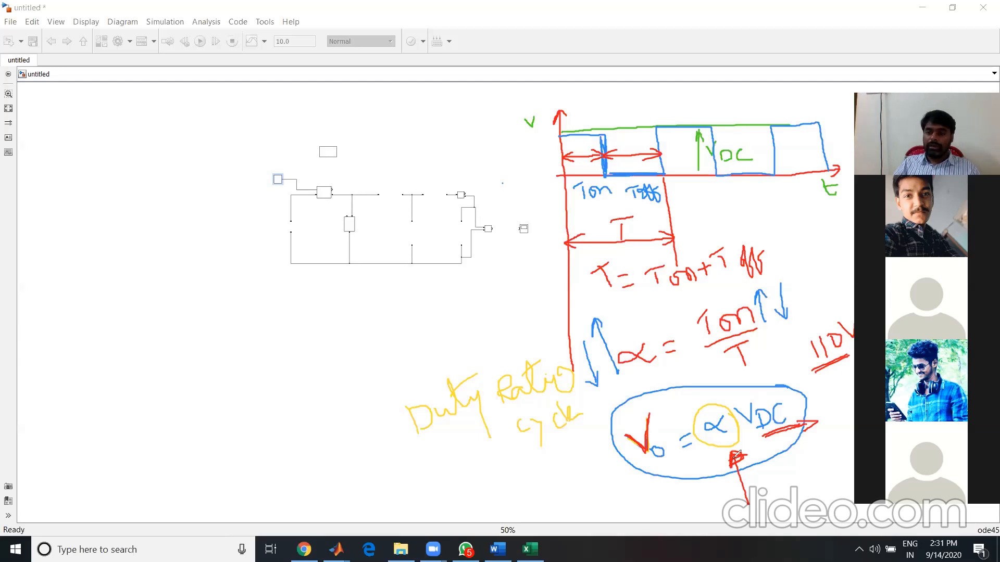
mouse_move(839, 322)
mouse_down()
mouse_move(833, 312)
mouse_move(815, 315)
mouse_move(799, 349)
mouse_move(846, 356)
mouse_up()
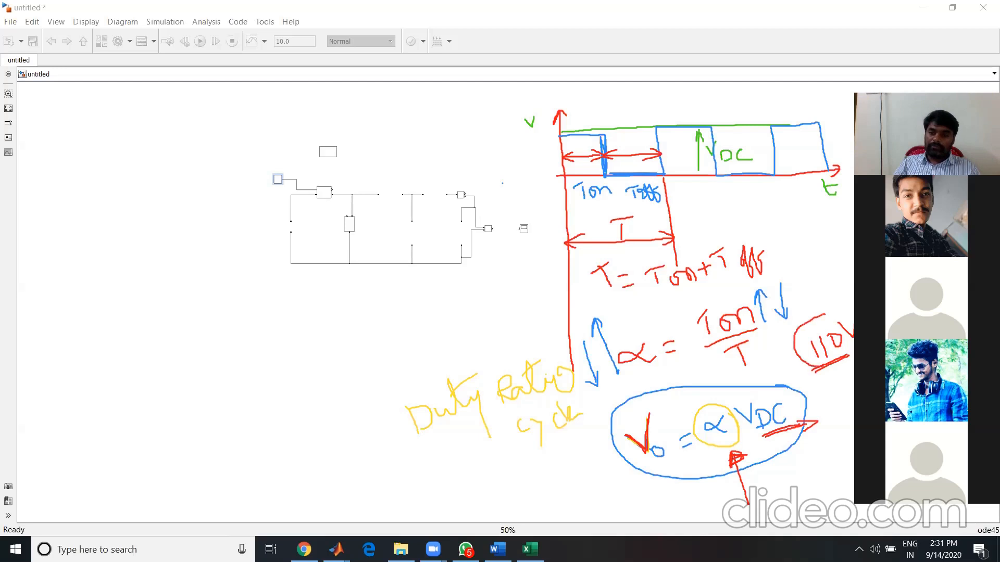
drag(844, 307, 821, 309)
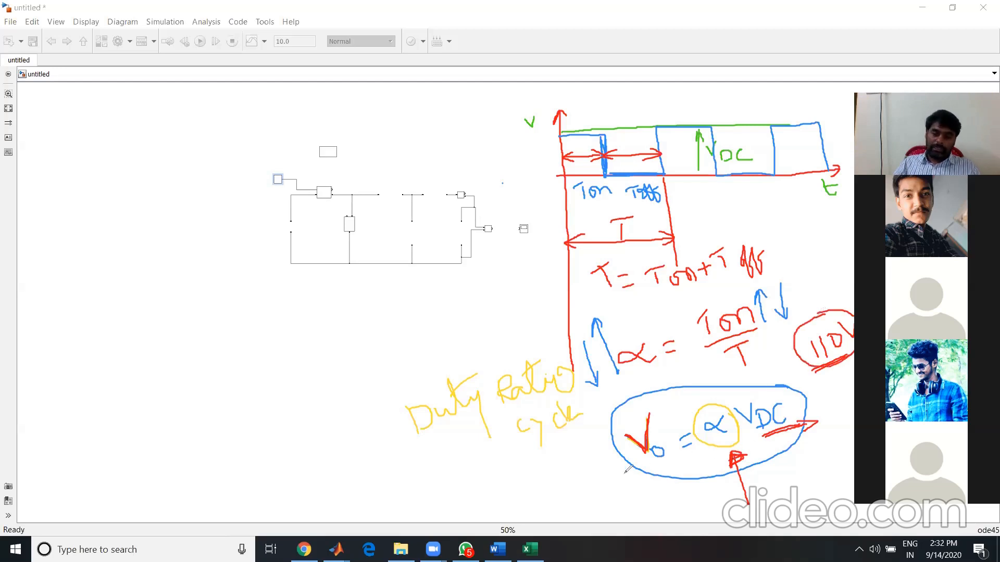
mouse_move(660, 411)
mouse_down()
mouse_move(645, 488)
mouse_move(673, 449)
mouse_move(596, 455)
mouse_move(605, 465)
mouse_up()
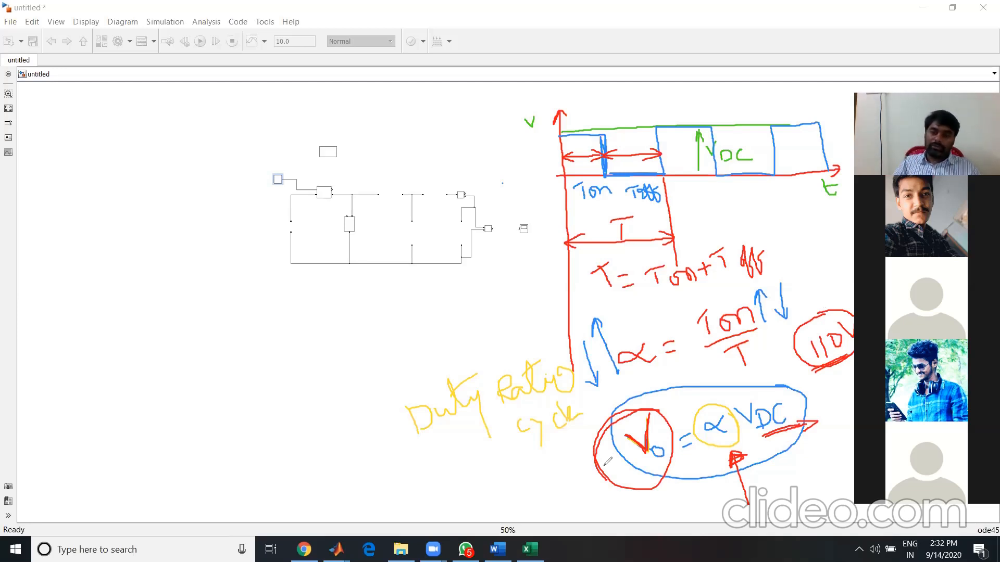
drag(755, 492, 736, 452)
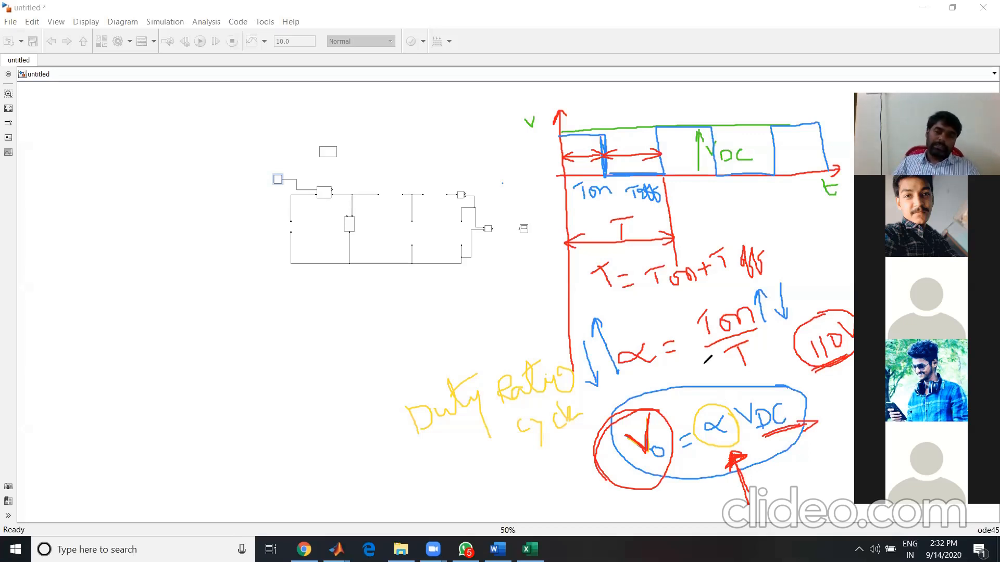
Circle the α = Ton/T formula and its denominator T, and draw a red arrow up to it from the output voltage formula.
mouse_move(762, 291)
mouse_down()
mouse_move(692, 288)
mouse_move(612, 346)
mouse_move(685, 381)
mouse_move(762, 364)
mouse_move(771, 288)
mouse_move(729, 285)
mouse_up()
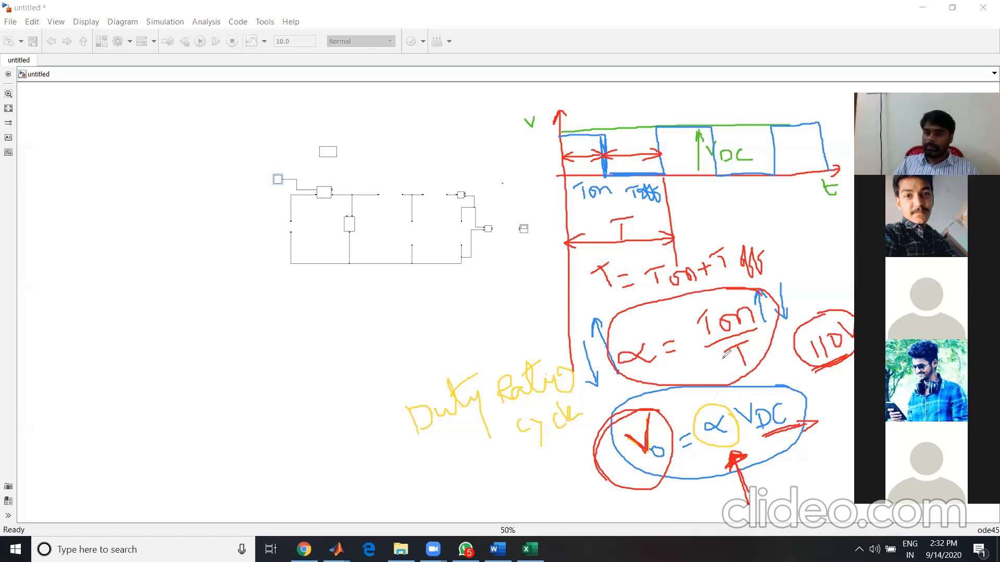
mouse_move(750, 342)
mouse_down()
mouse_move(745, 364)
mouse_move(758, 341)
mouse_move(722, 343)
mouse_move(729, 363)
mouse_move(757, 358)
mouse_move(736, 337)
mouse_up()
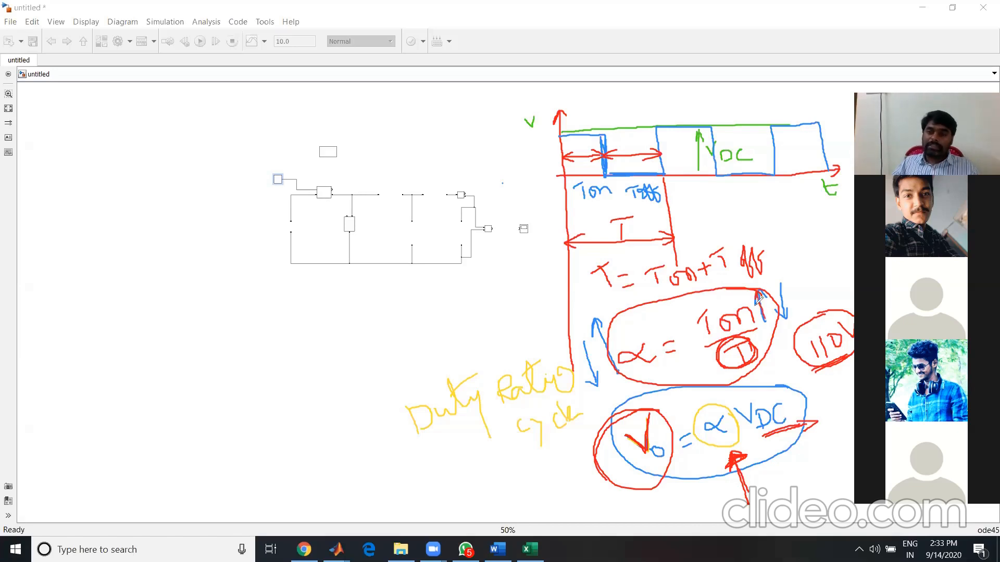
mouse_move(746, 449)
mouse_down()
mouse_move(721, 373)
mouse_move(715, 399)
mouse_move(737, 393)
mouse_up()
click(555, 79)
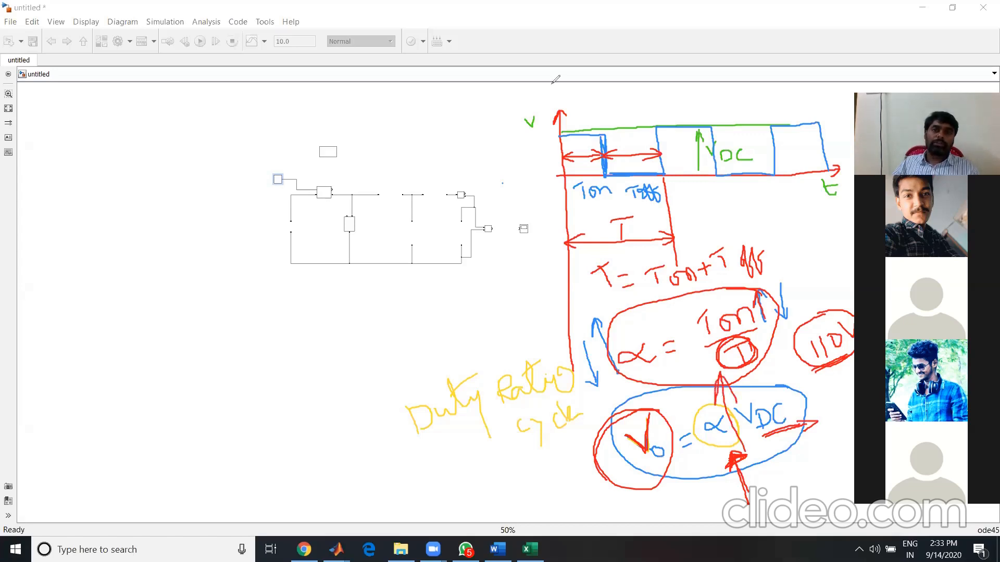
Erase the waveform sketch and the handwritten formulas beside and below the circuit.
drag(633, 295, 655, 273)
mouse_move(786, 252)
mouse_down()
mouse_move(636, 302)
mouse_move(638, 441)
mouse_move(677, 448)
mouse_move(802, 412)
mouse_move(701, 373)
mouse_move(569, 363)
mouse_move(483, 391)
mouse_move(845, 331)
mouse_move(832, 435)
mouse_move(730, 462)
mouse_move(675, 407)
mouse_move(692, 346)
mouse_move(799, 292)
mouse_move(602, 302)
mouse_up()
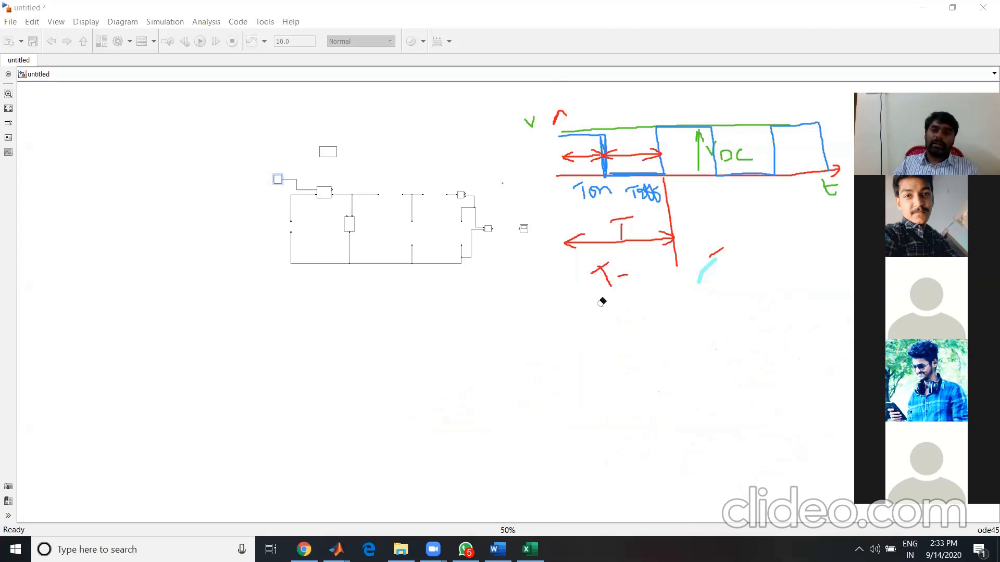
mouse_move(602, 302)
mouse_down()
mouse_move(512, 105)
mouse_move(576, 110)
mouse_move(462, 94)
mouse_up()
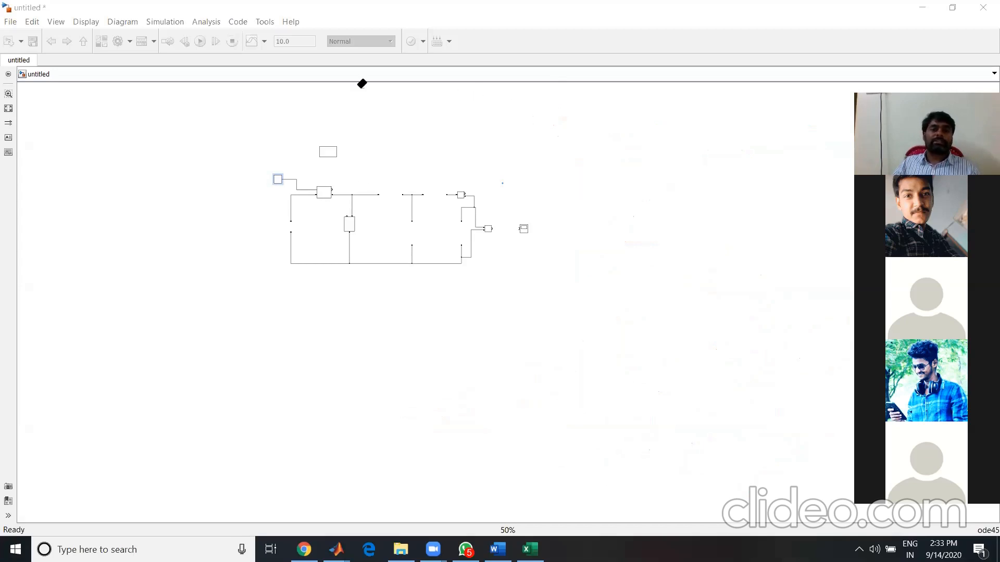
Set the Pulse Generator's period to 1/12000 s.
scroll(292, 174, up, 3)
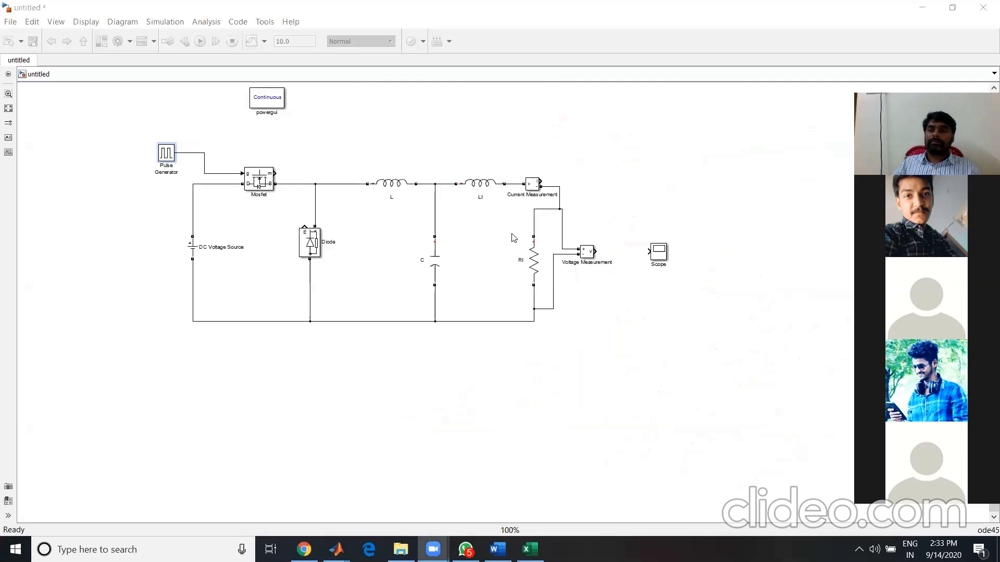
scroll(287, 170, up, 1)
double_click(166, 152)
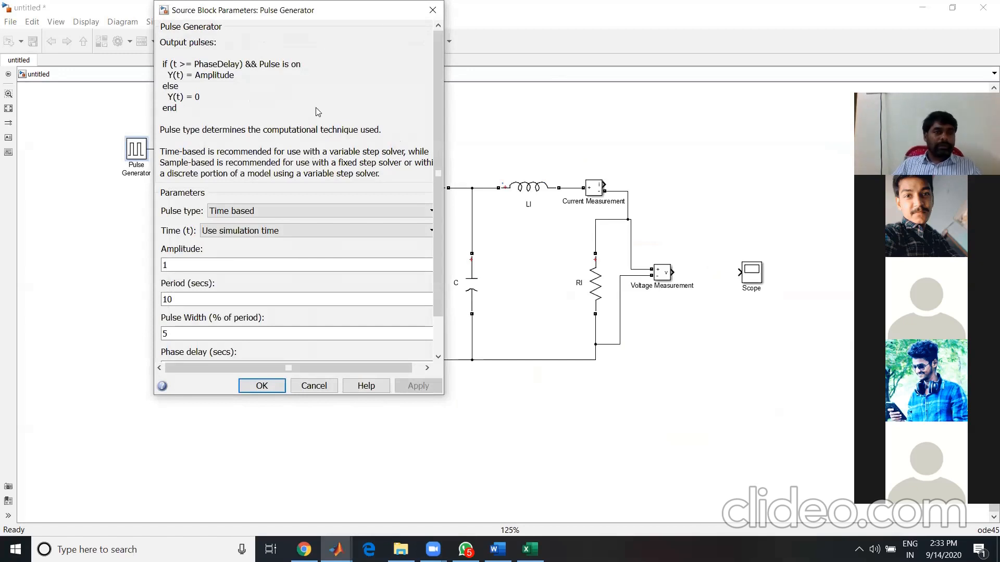
drag(438, 197, 438, 232)
double_click(185, 256)
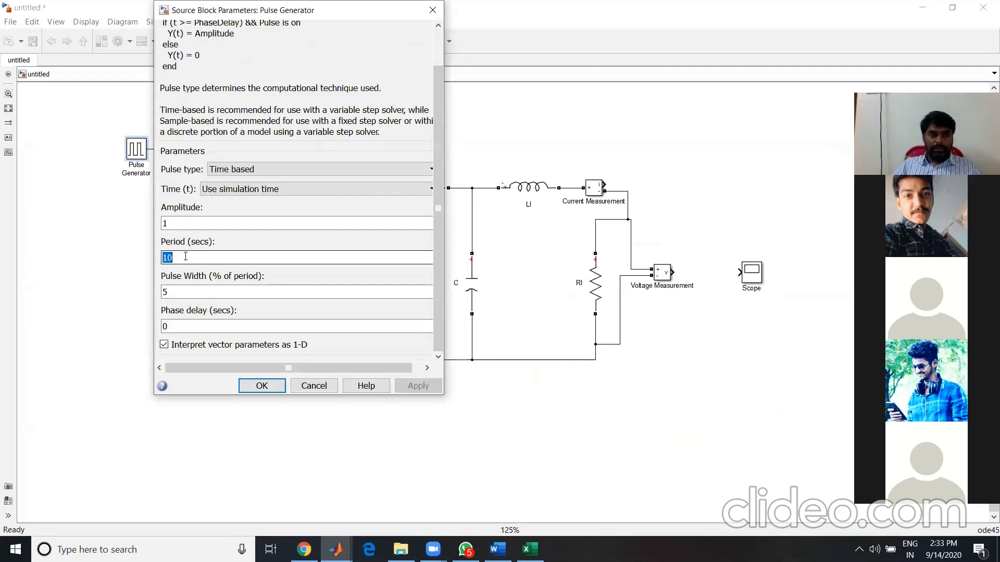
text(1200)
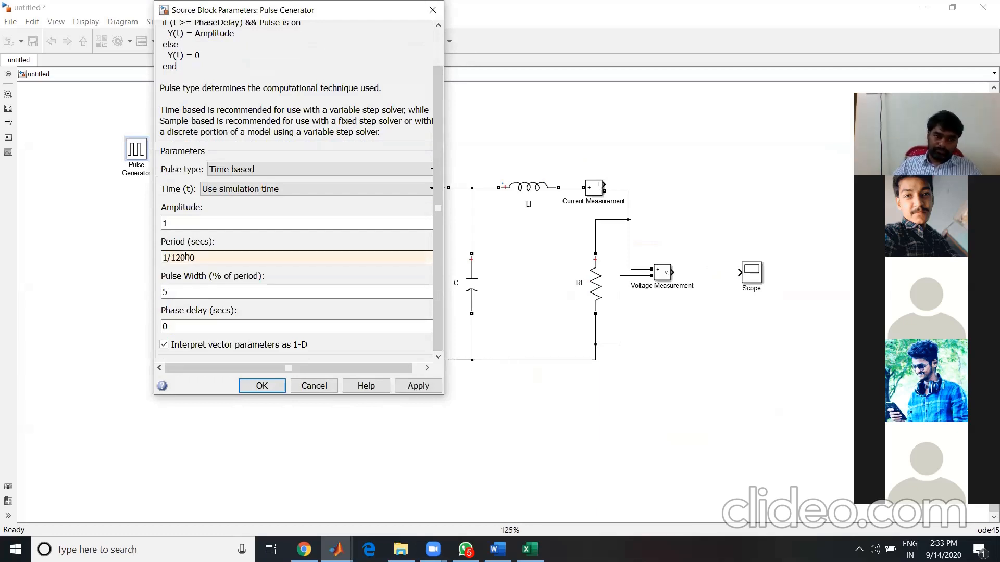
Try to set the Pulse Generator's pulse width to 50% and to 100% of the period.
double_click(185, 289)
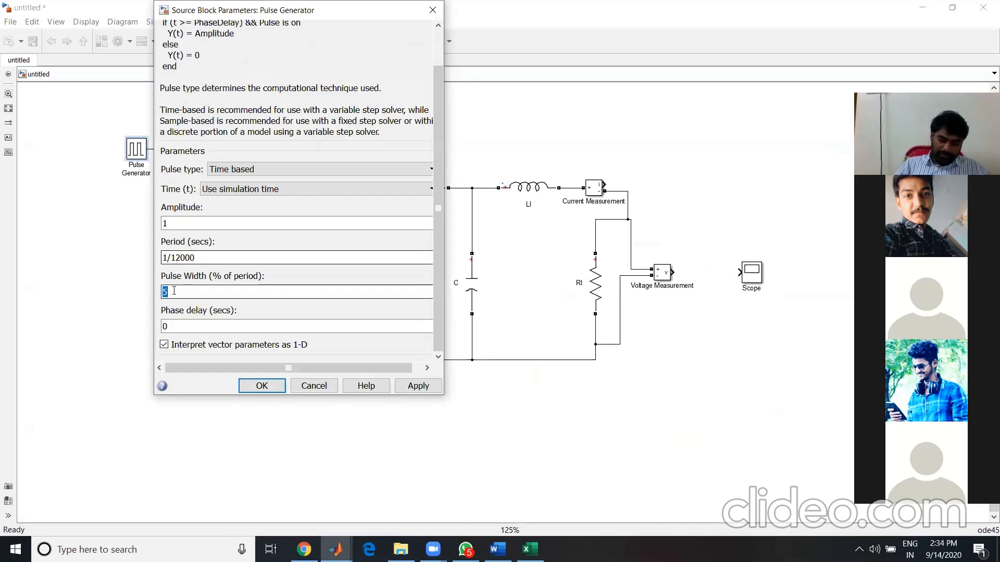
text(50)
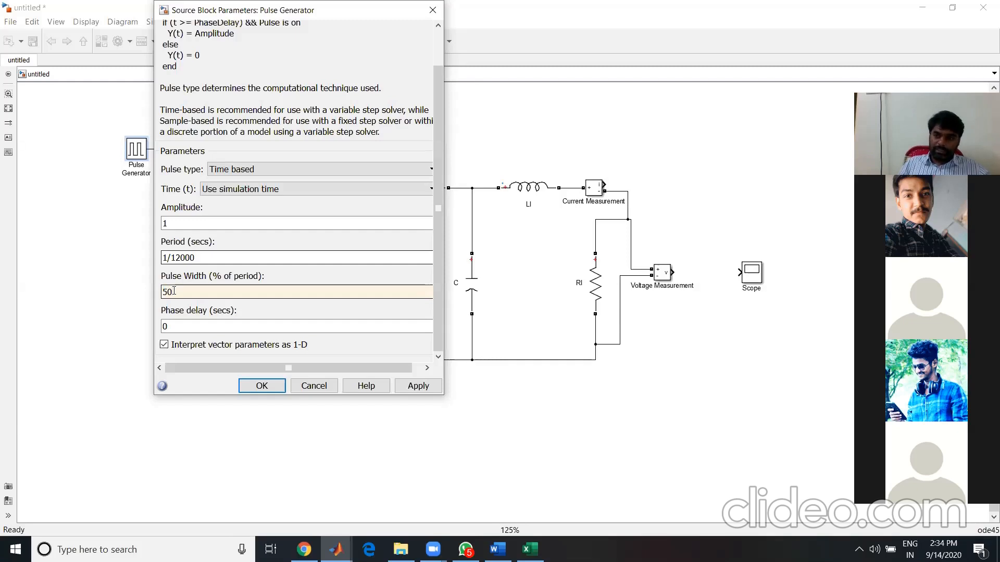
key(BackSpace)
key(BackSpace)
text(100)
double_click(174, 290)
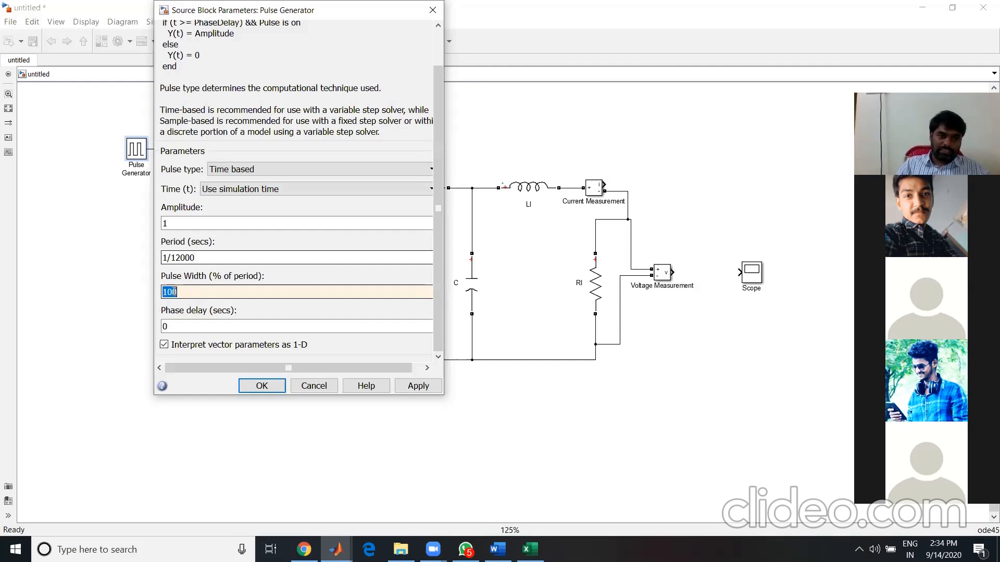
key(Return)
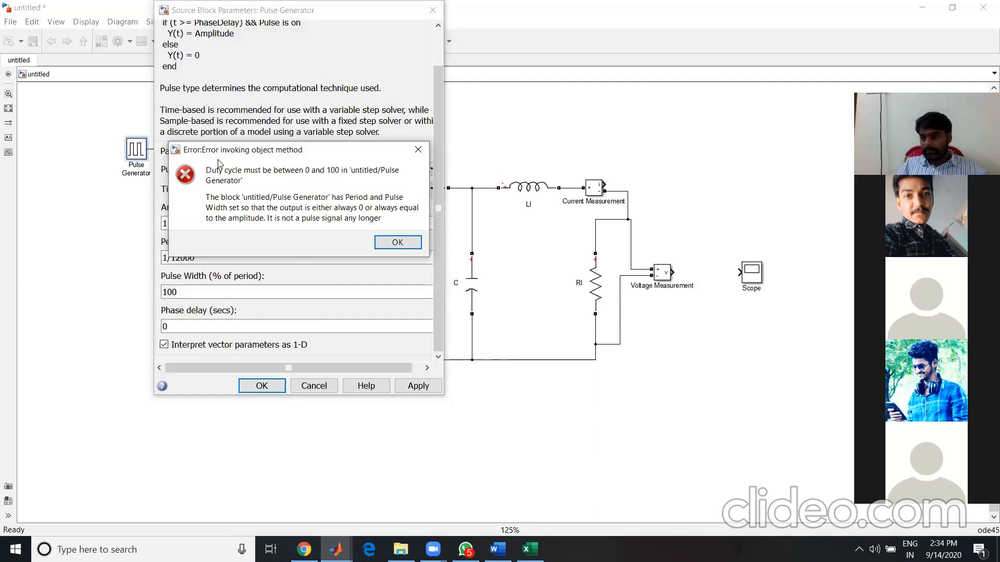
click(397, 242)
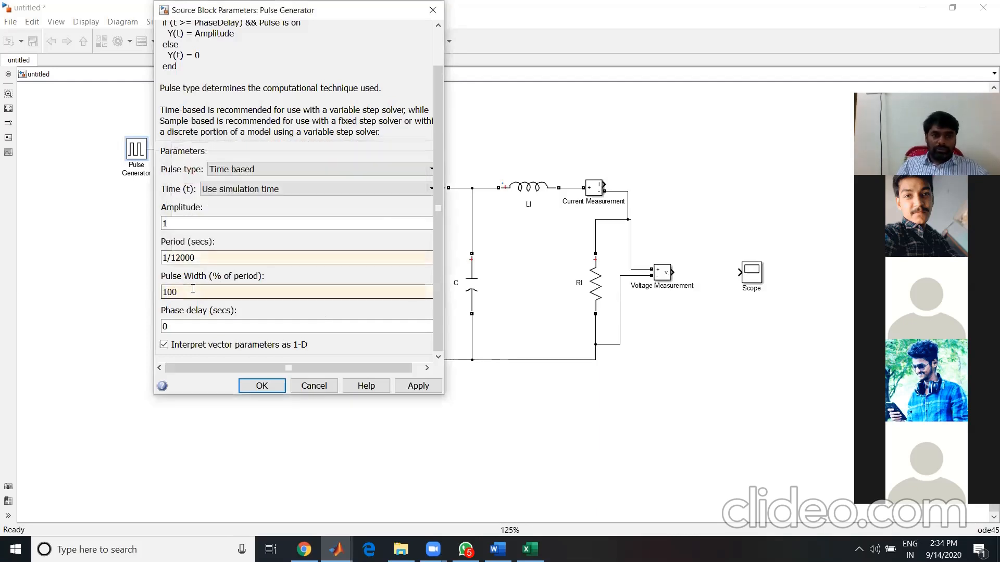
Set the Pulse Generator's pulse width to 90% of the period and accept its parameters.
click(193, 289)
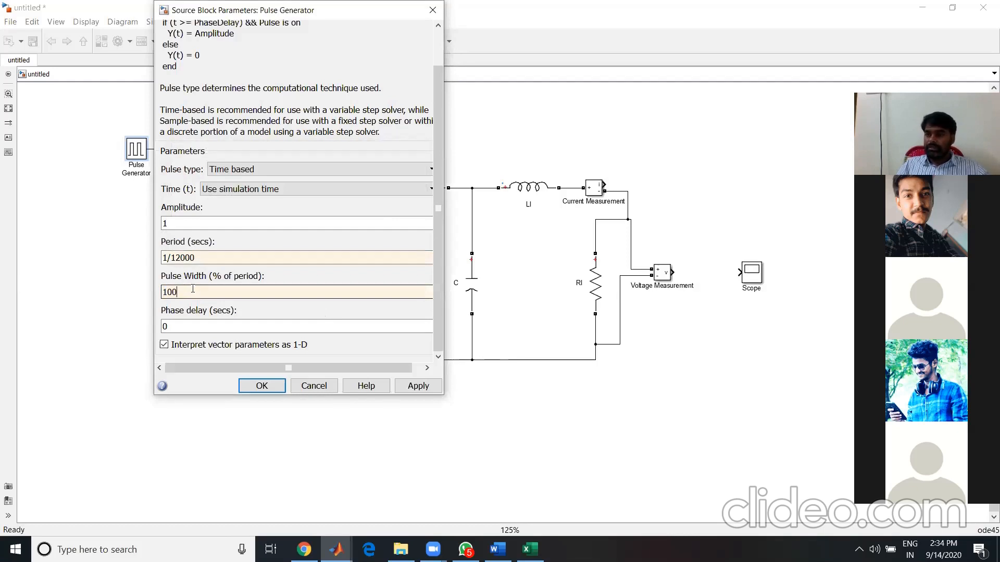
double_click(193, 289)
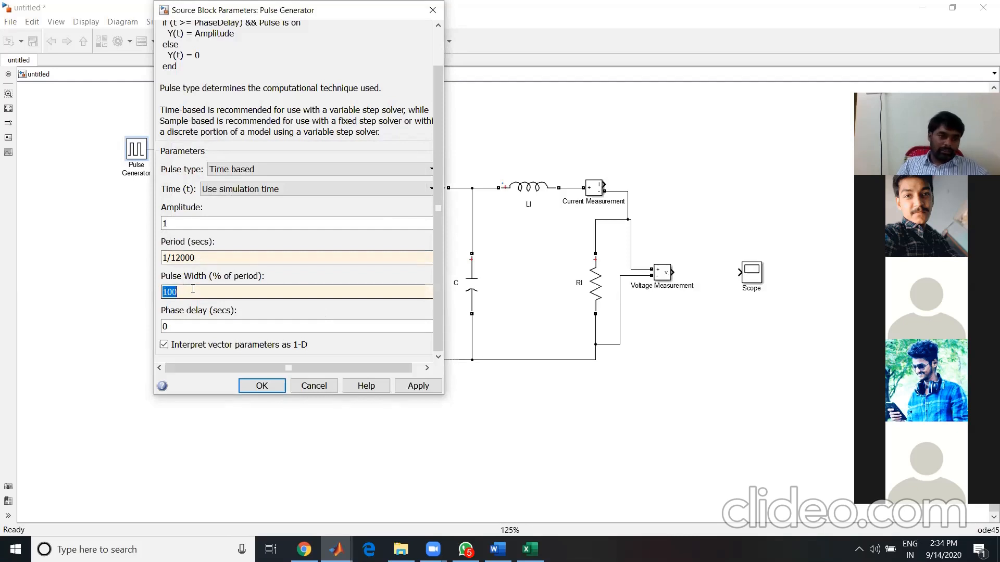
text(90)
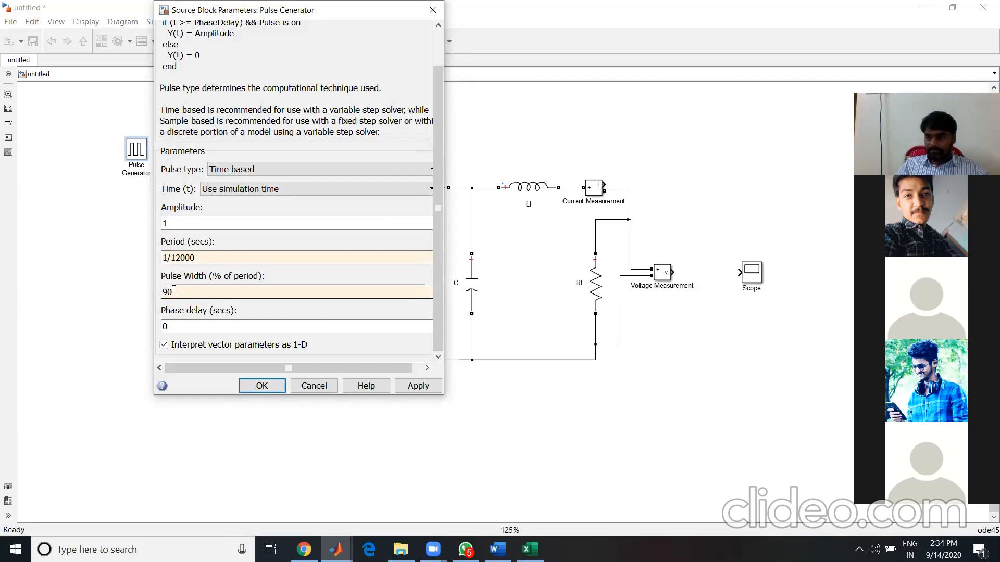
double_click(190, 327)
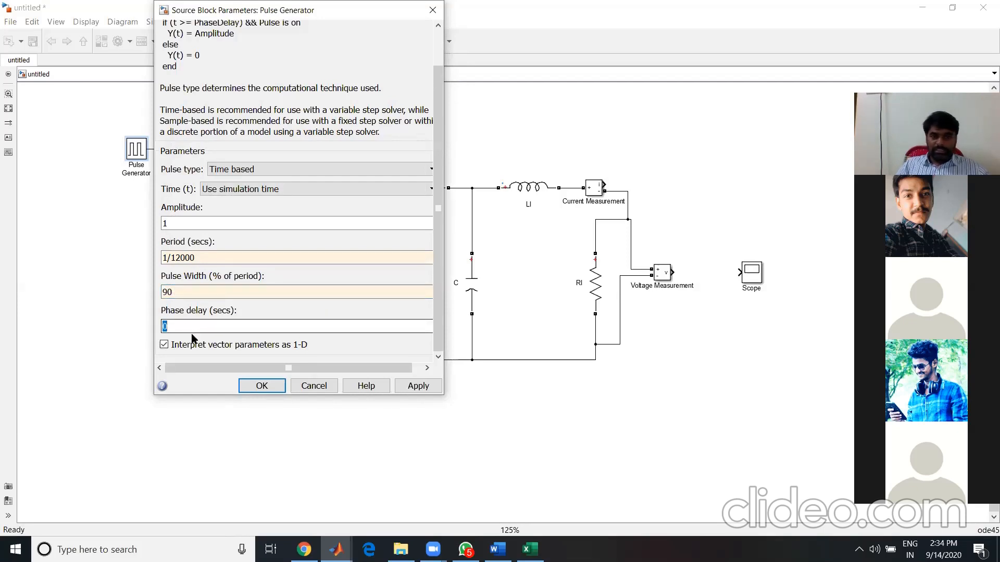
click(261, 386)
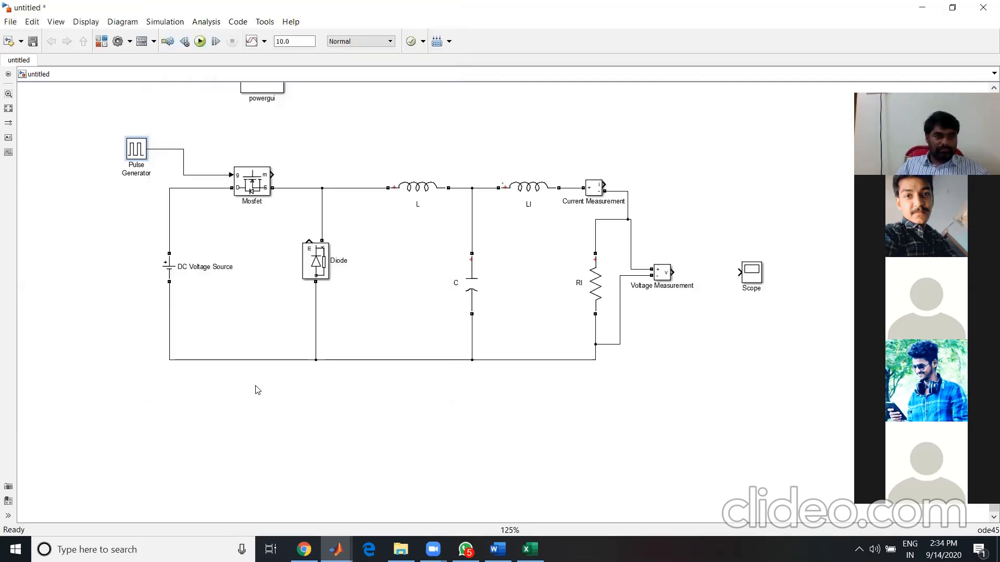
Move the Scope block slightly up, give it 4 axes and turn off its limit on stored data points.
drag(748, 280, 773, 233)
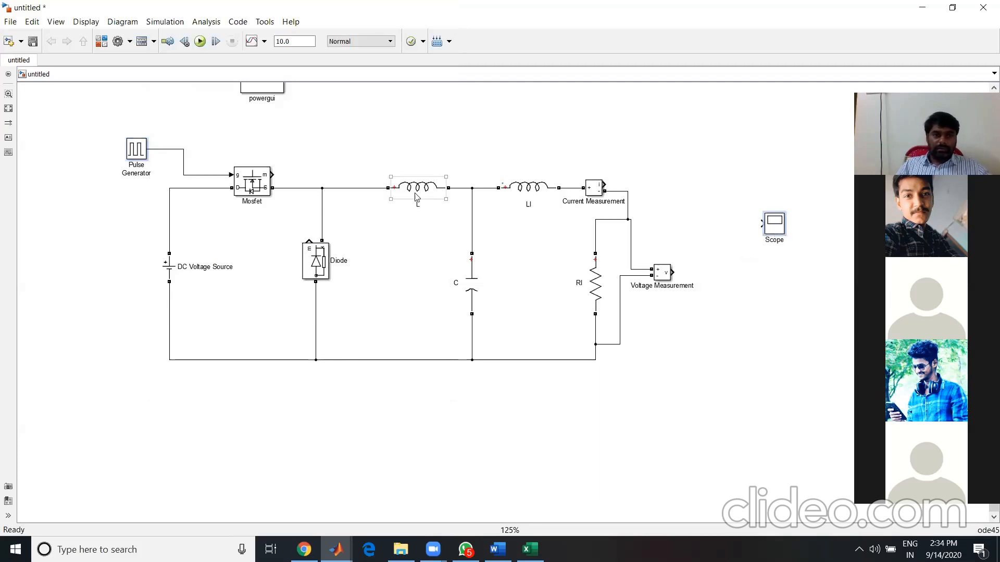
double_click(779, 224)
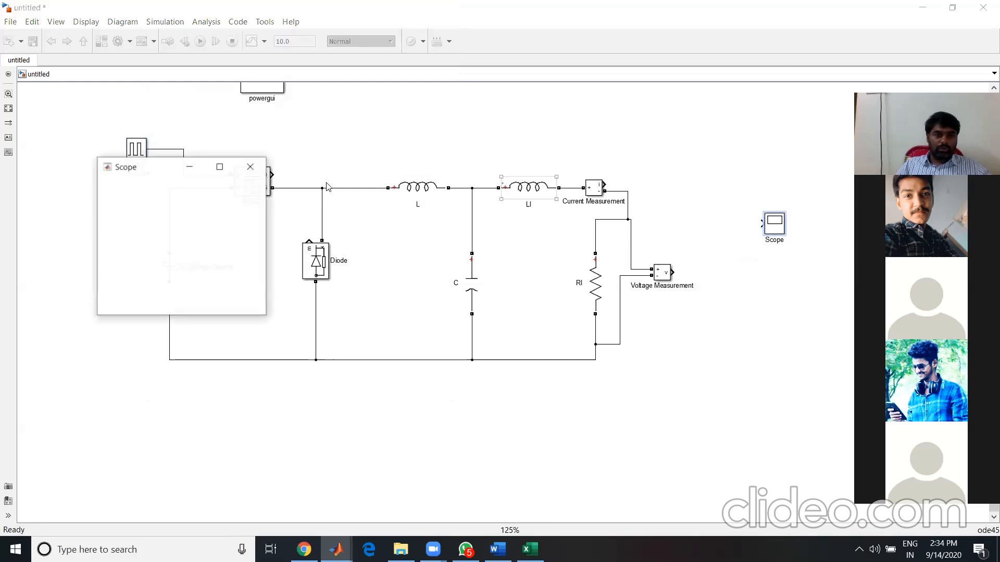
click(220, 167)
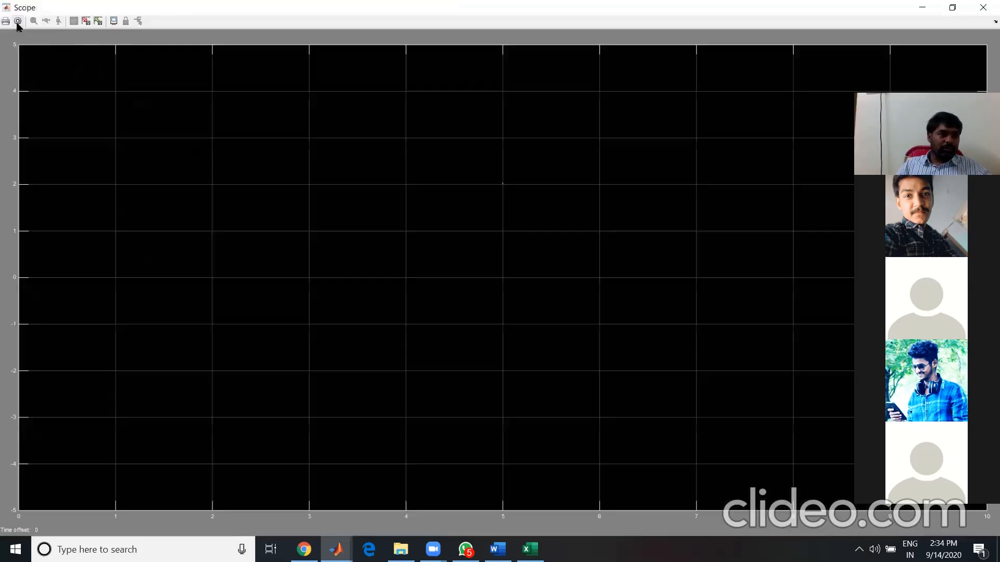
click(18, 22)
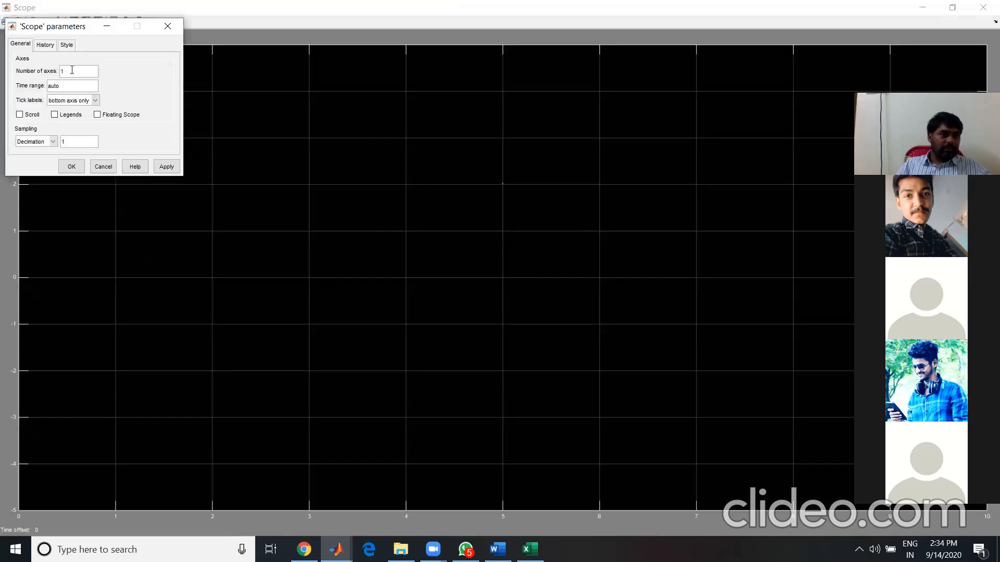
text(4)
click(45, 46)
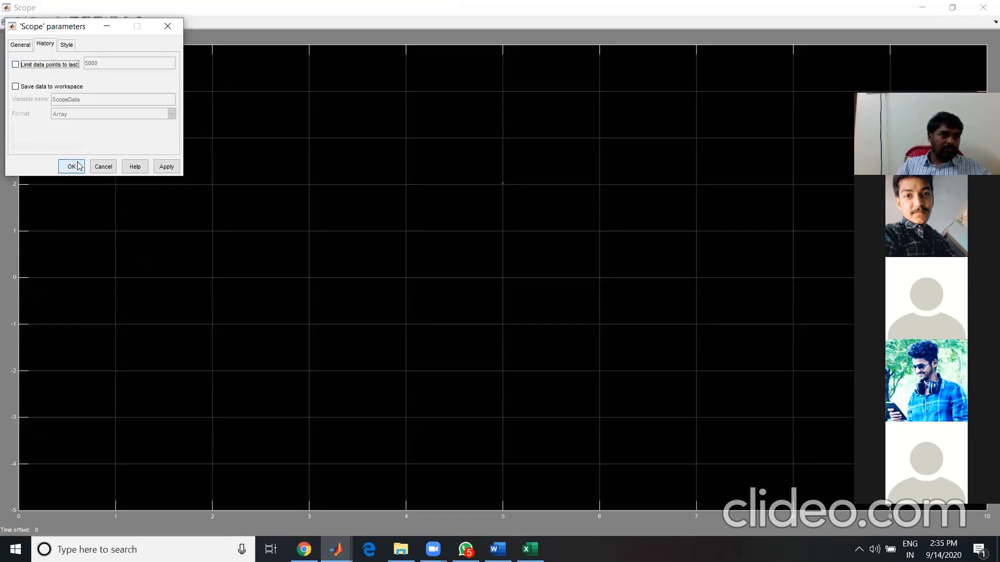
Set the Scope's line width to 4.0 for line 1 and 3.0 for line 2, and accept the parameters.
click(70, 44)
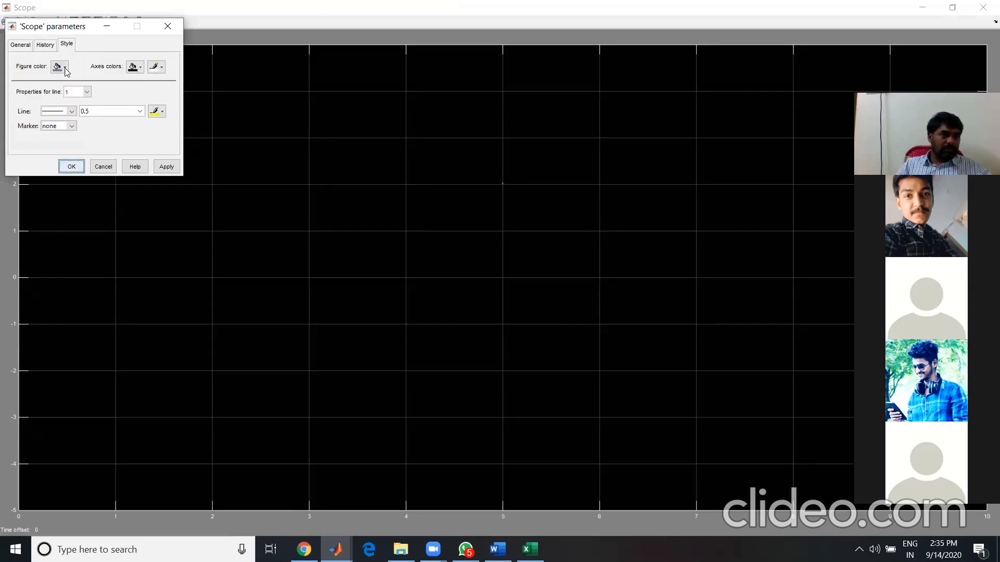
click(141, 112)
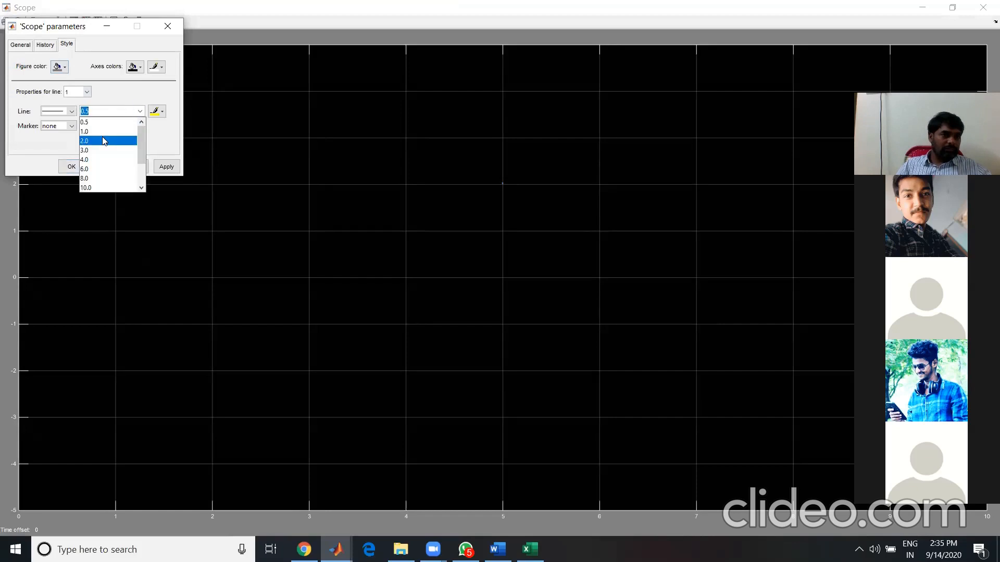
click(97, 159)
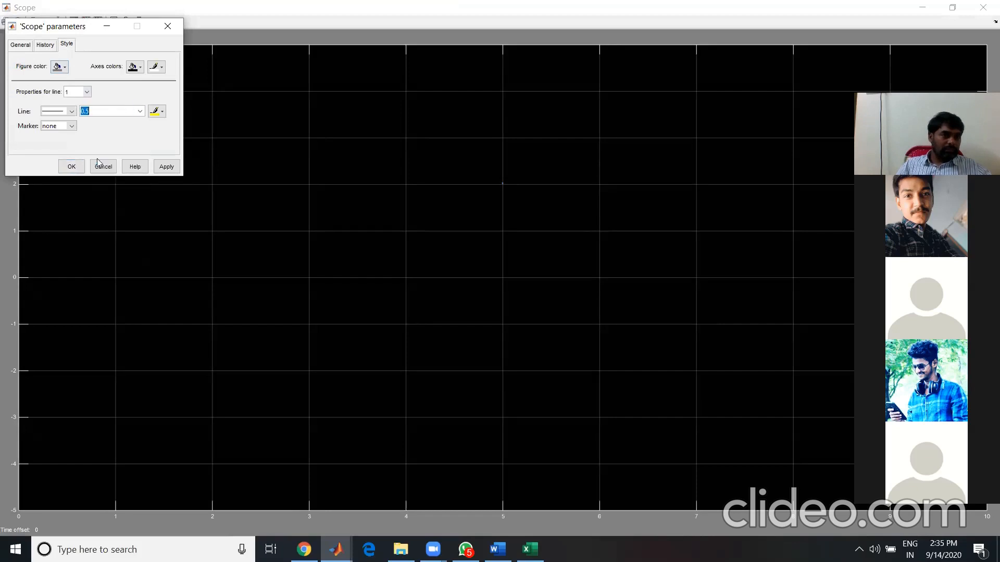
click(87, 92)
click(73, 107)
click(121, 112)
click(140, 111)
click(113, 151)
click(86, 92)
click(112, 92)
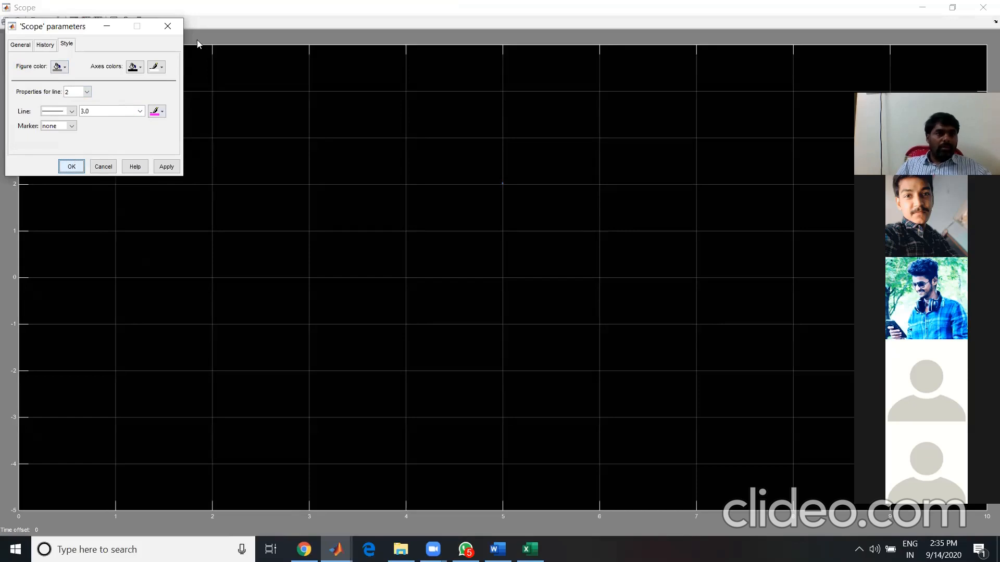
key(Return)
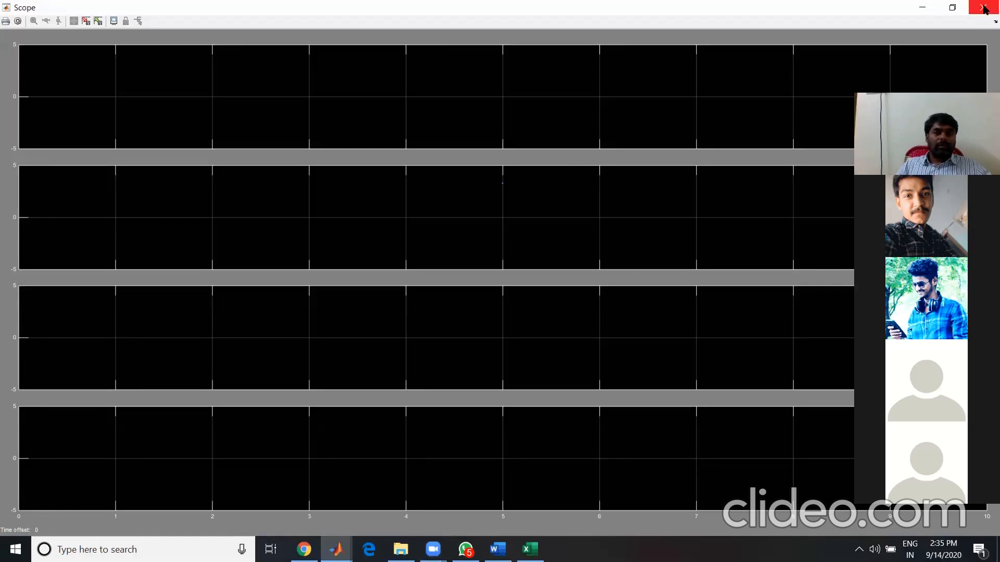
Close the Scope's plot window and stretch the Scope block taller to space out its four inputs.
click(984, 7)
click(779, 236)
drag(784, 233, 792, 283)
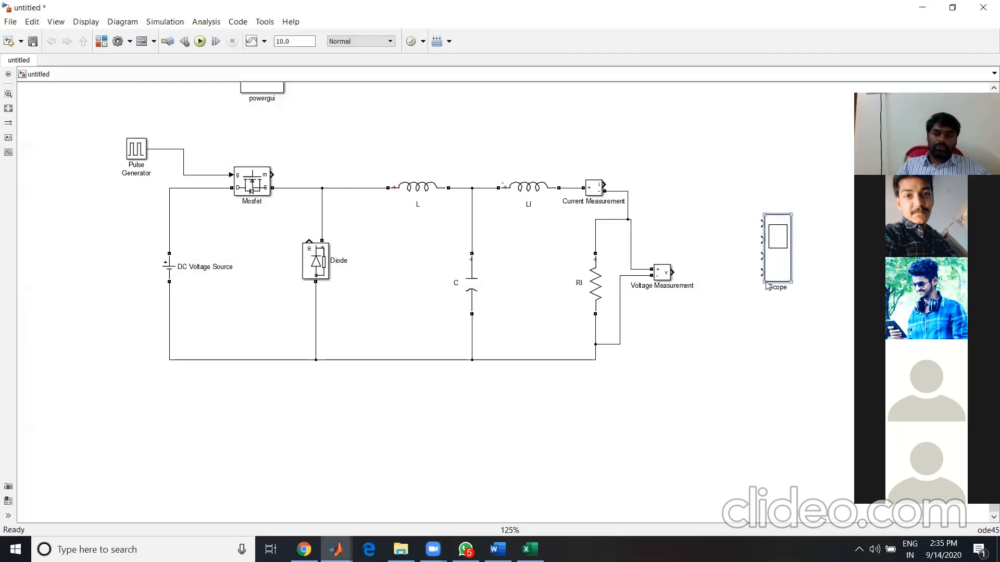
Connect a copy of the Voltage Measurement block across the DC Voltage Source and wire its output to the Scope's first input.
mouse_move(671, 274)
mouse_down()
mouse_move(208, 270)
mouse_move(277, 268)
mouse_move(167, 223)
mouse_up()
drag(267, 272, 168, 319)
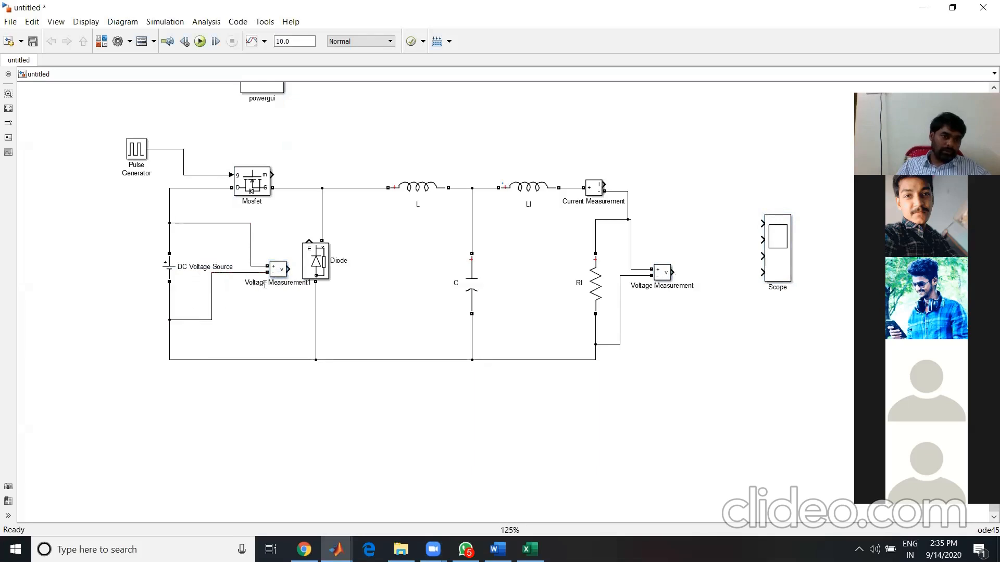
drag(284, 268, 758, 221)
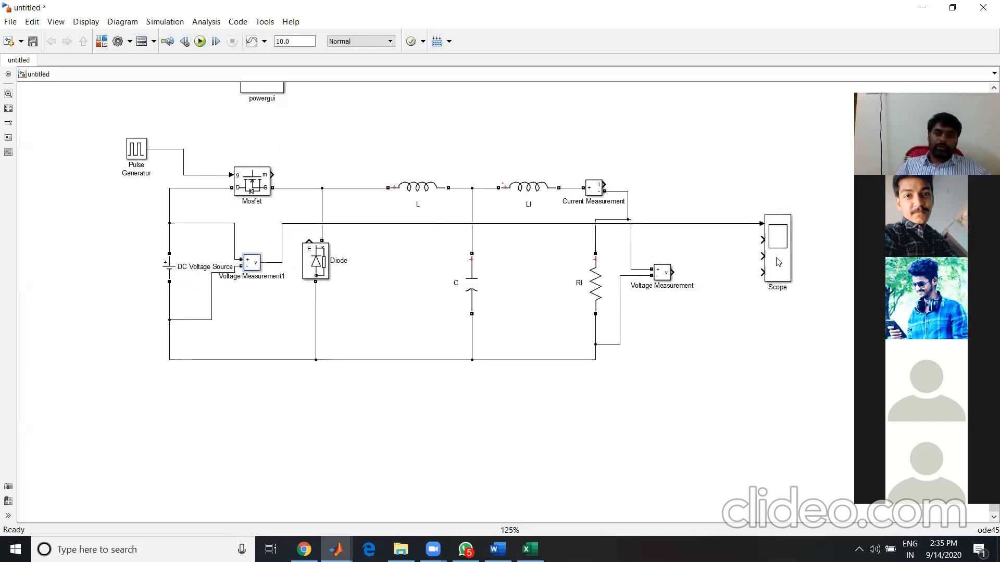
Wire the Scope's second, third and fourth inputs to the Pulse Generator signal, the Current Measurement output and the load's Voltage Measurement output.
drag(762, 240, 179, 149)
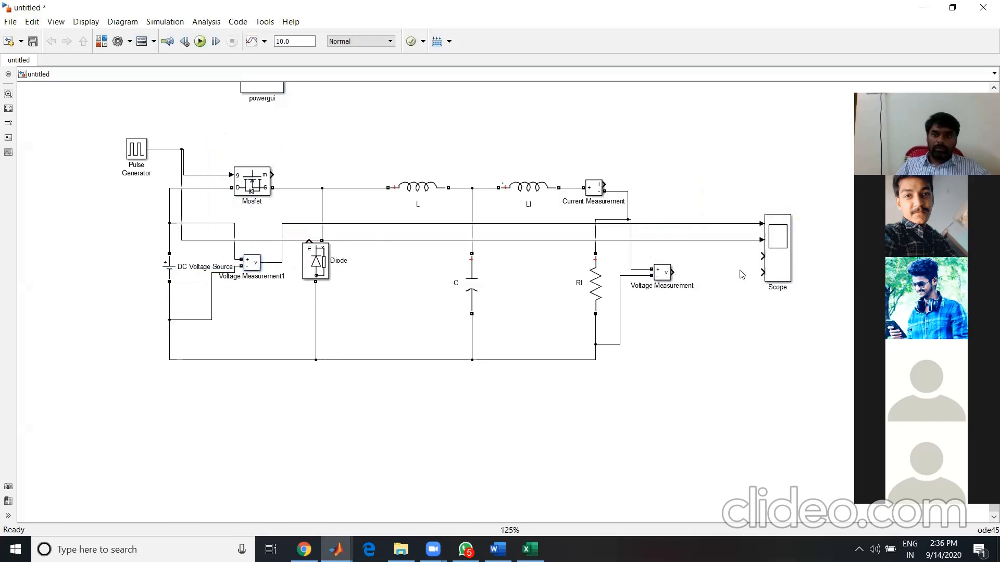
drag(762, 257, 605, 190)
drag(764, 271, 672, 272)
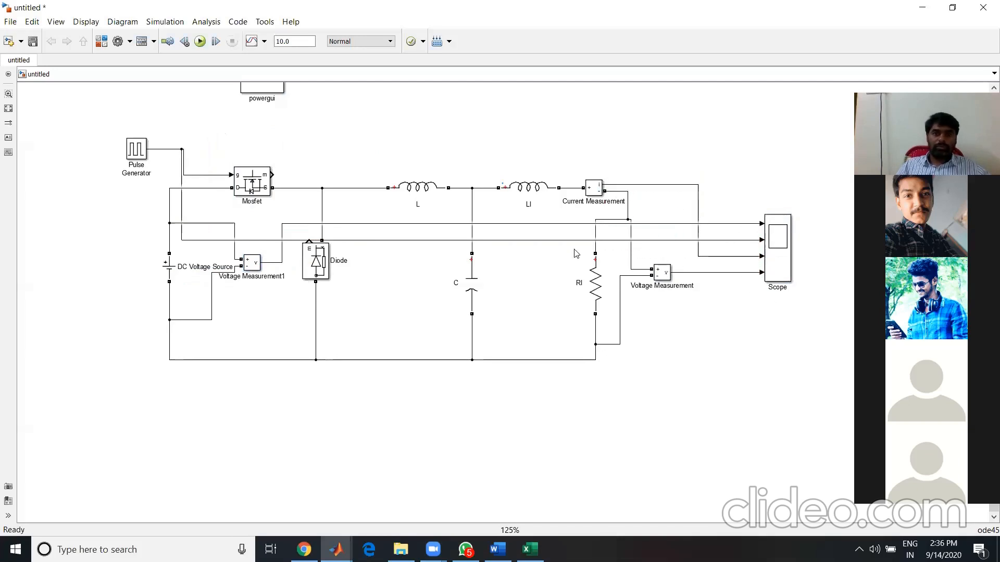
Set the simulation stop time to 2 and run the model.
double_click(301, 43)
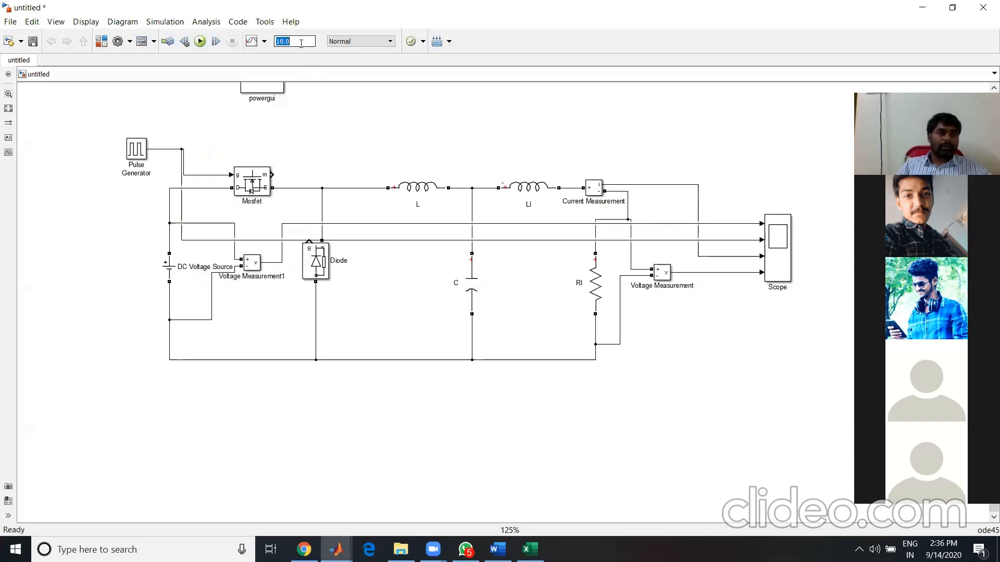
text(2)
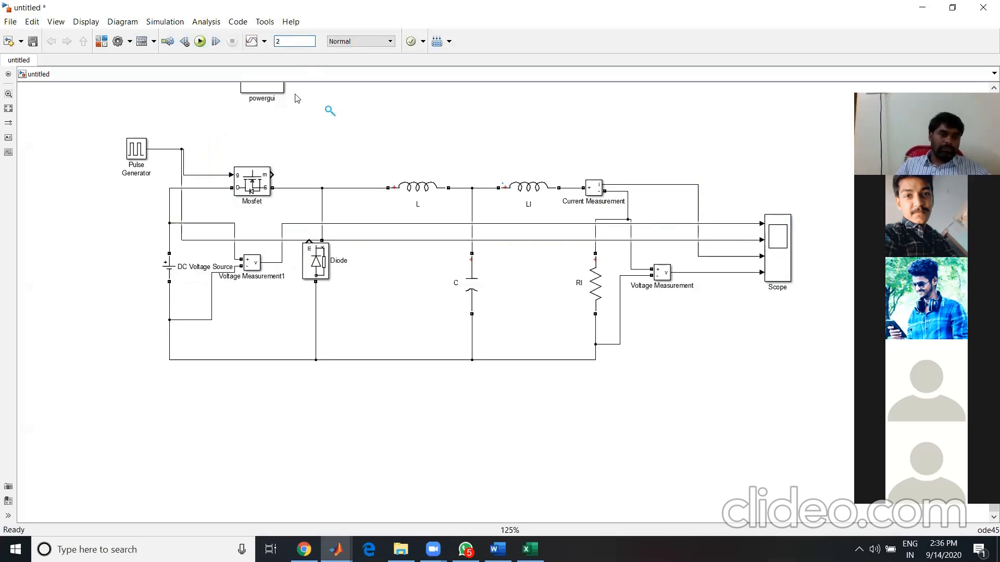
click(200, 41)
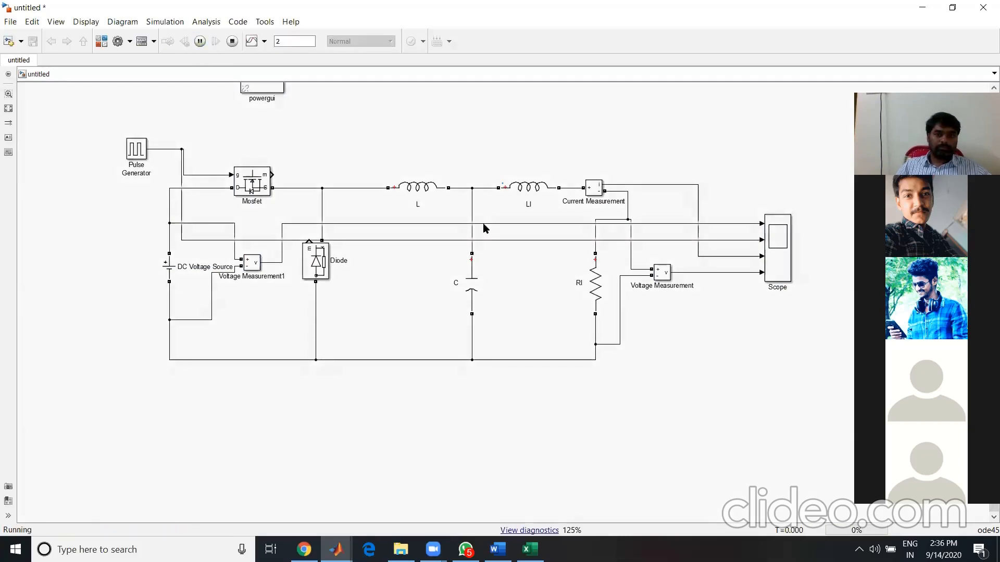
Examine the source voltage, gate pulse, load current and load voltage waveforms in the Scope, autoscaling the axes.
double_click(783, 230)
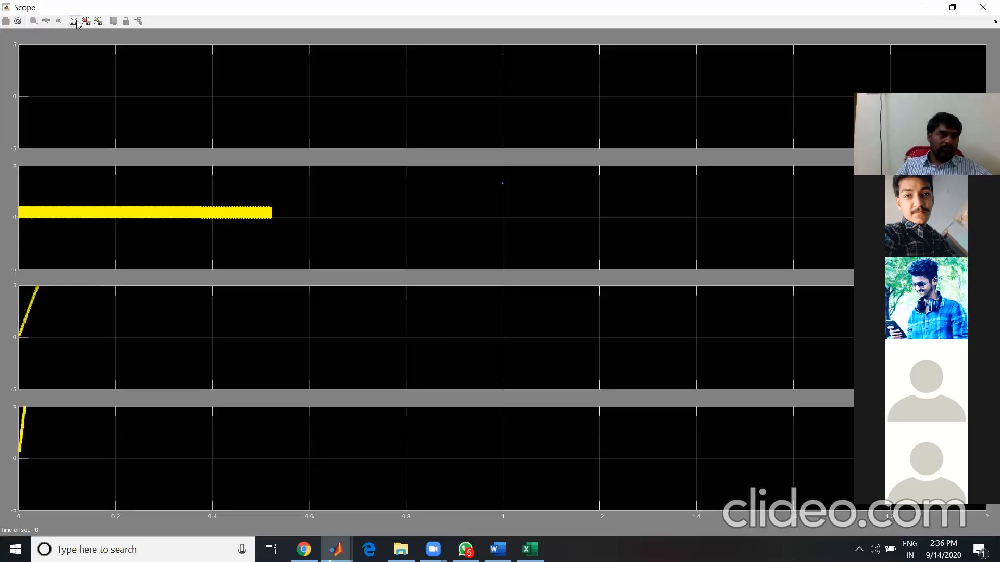
click(75, 22)
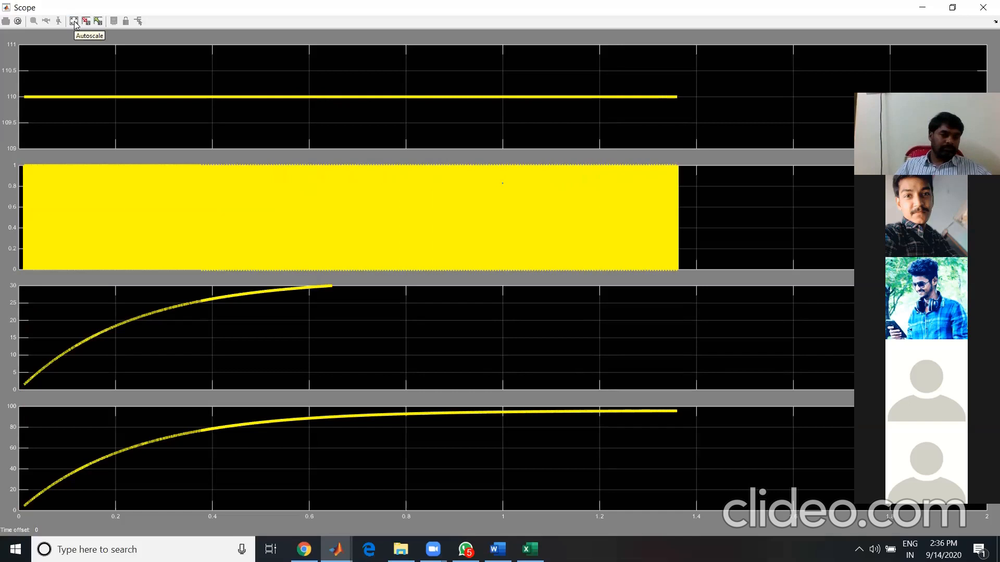
click(74, 21)
click(74, 22)
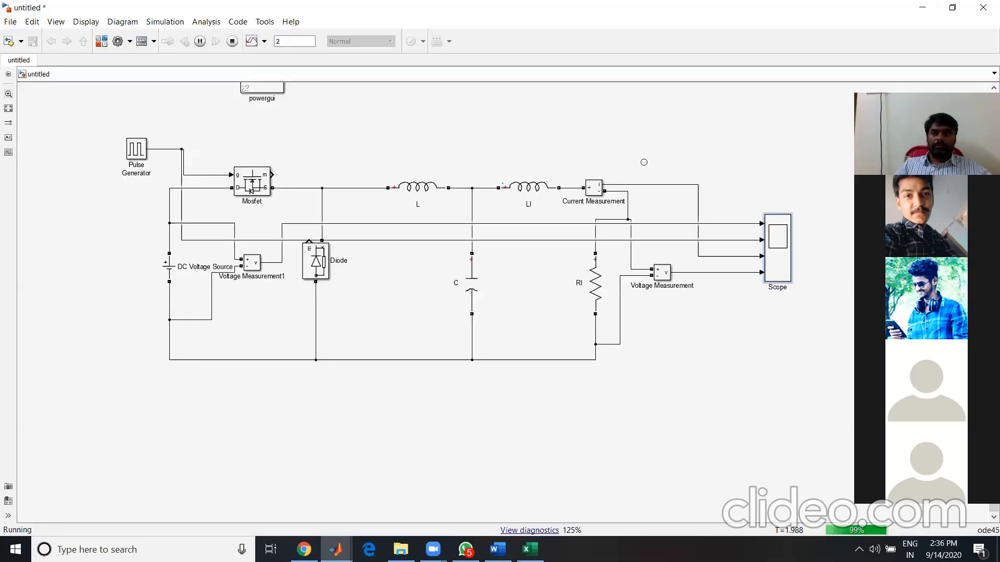
click(679, 169)
click(774, 231)
double_click(774, 230)
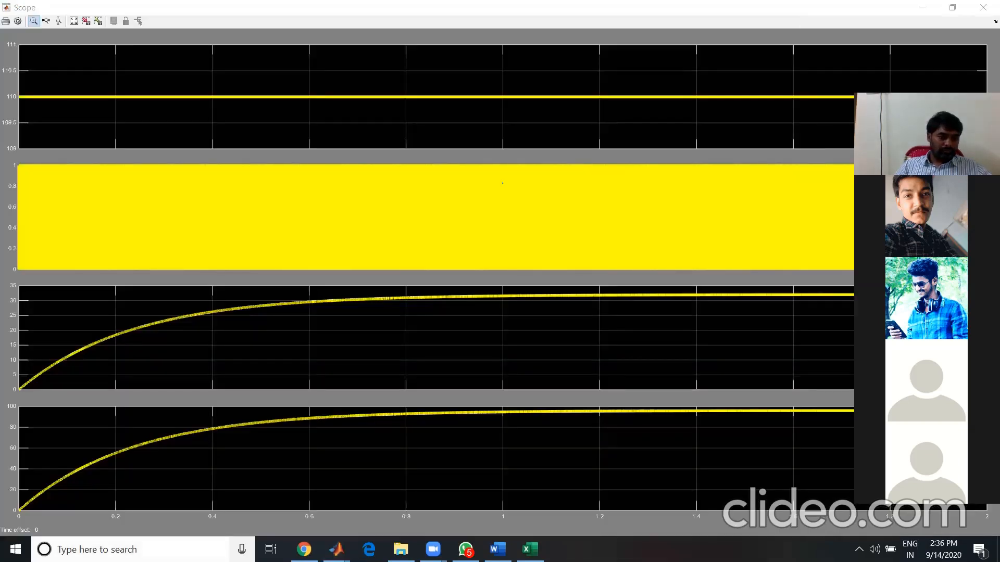
Search Windows for the Calculator and switch to it.
key(super+s)
text(ca)
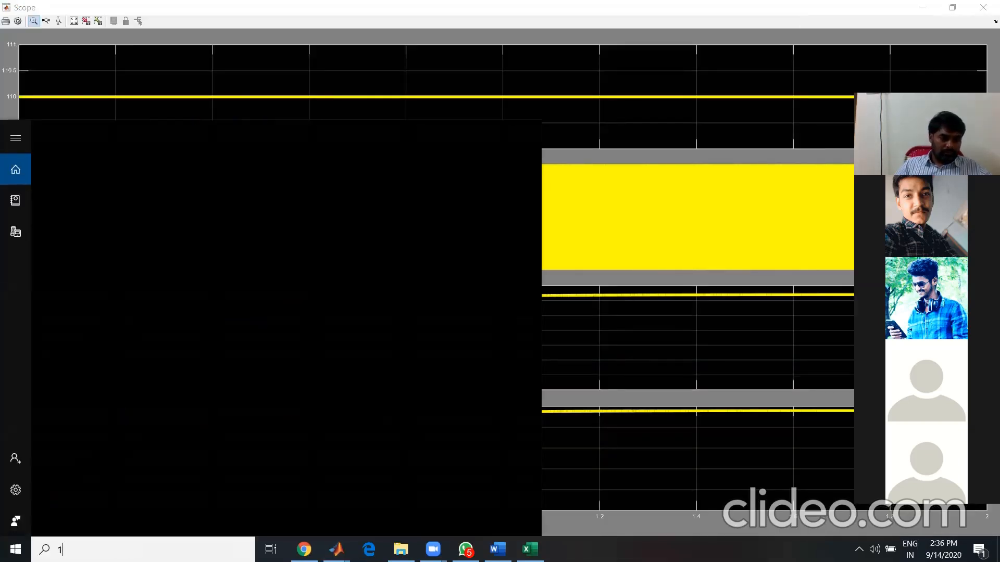
text(lcu)
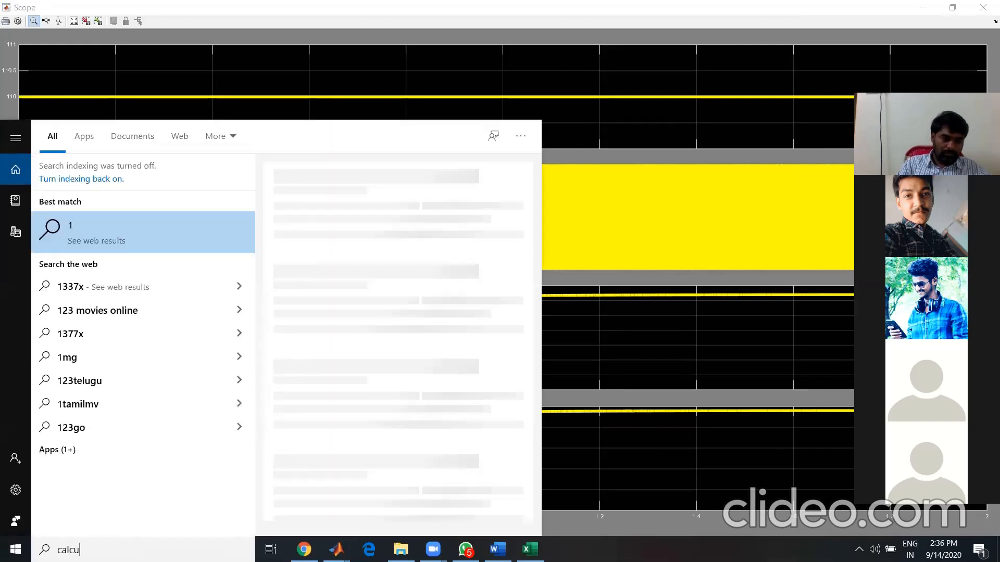
click(75, 224)
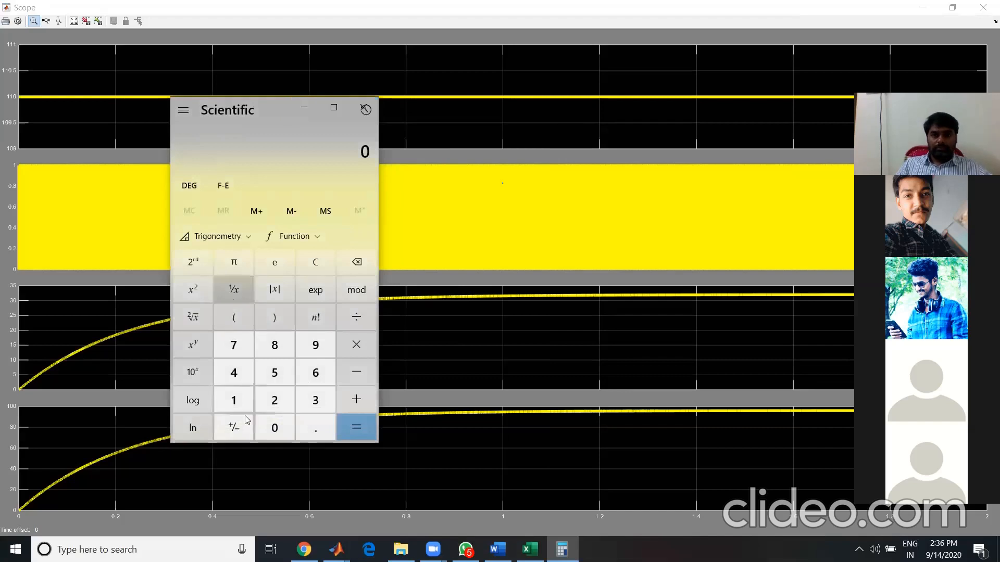
Calculate 110 × 0.9 in the Calculator and close it.
double_click(235, 401)
click(275, 429)
click(356, 351)
click(314, 422)
click(315, 353)
click(356, 427)
click(363, 107)
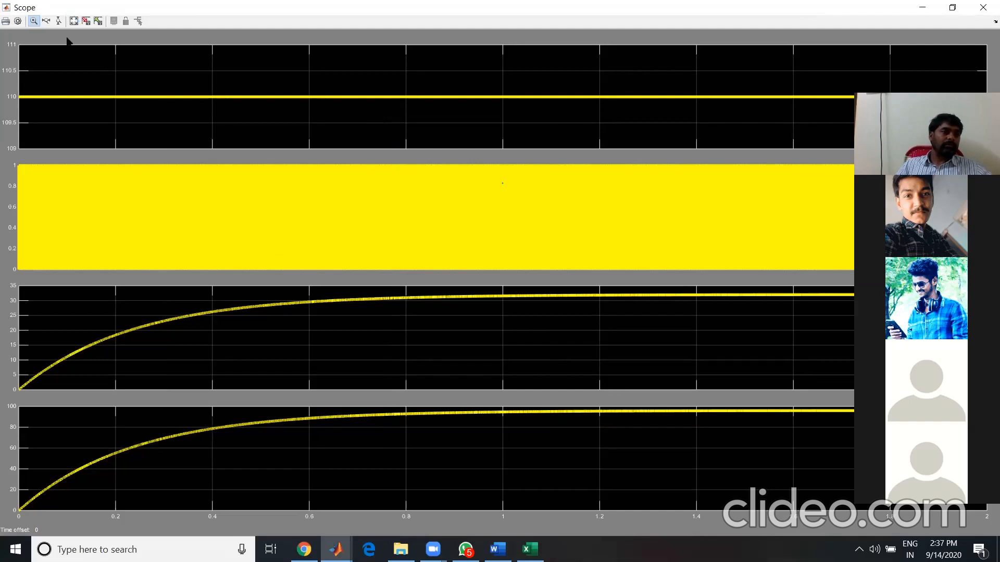
Set the Scope's line 1 width to 0.5 in its style parameters.
click(34, 22)
click(18, 21)
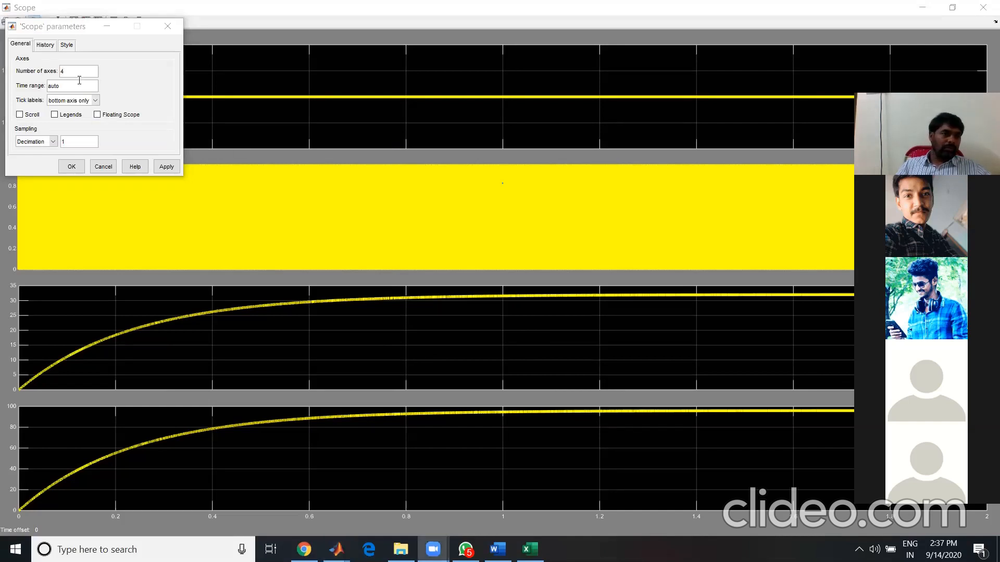
click(66, 45)
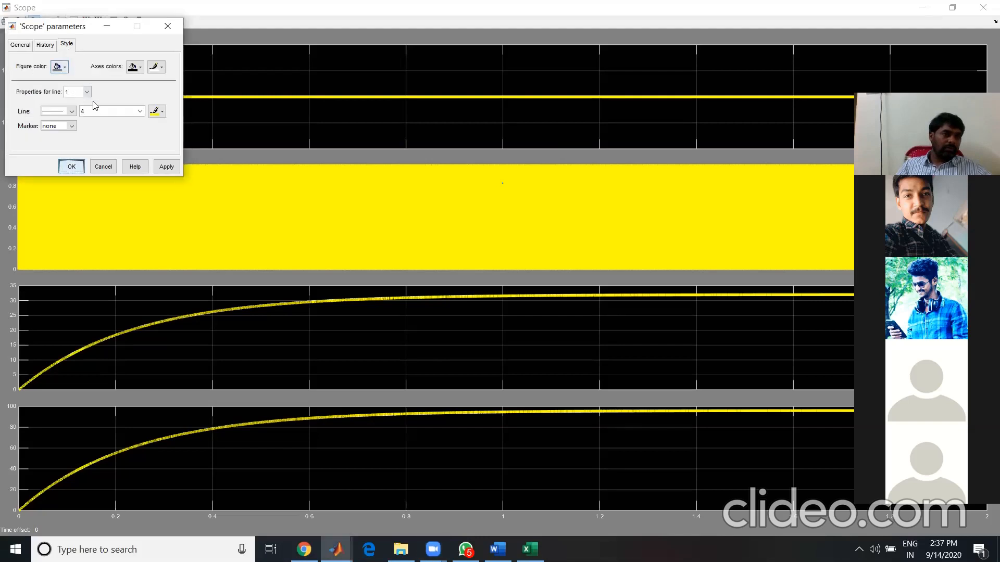
click(140, 113)
click(126, 121)
click(71, 167)
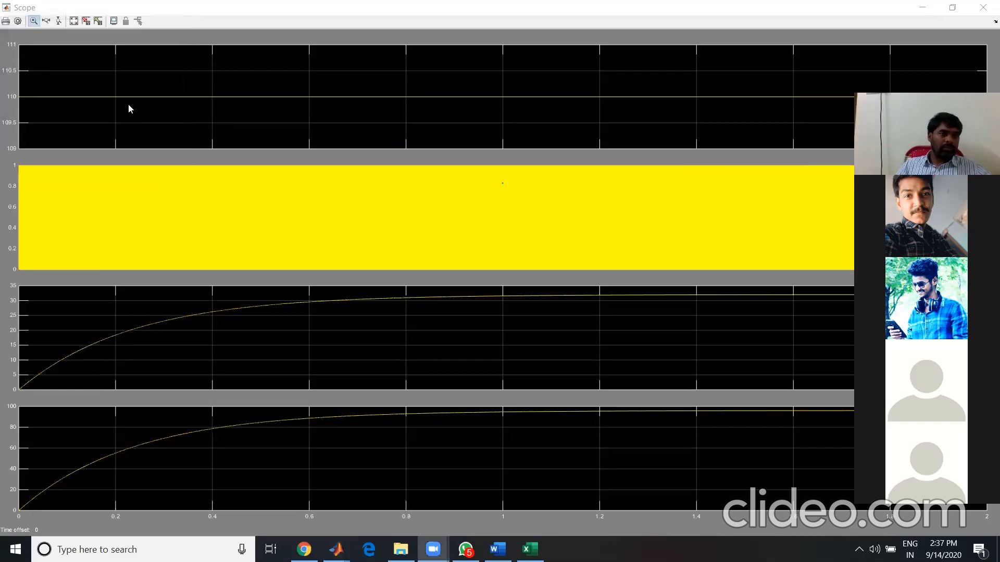
Set the Scope's line 1 width to 1 and apply the style.
click(17, 21)
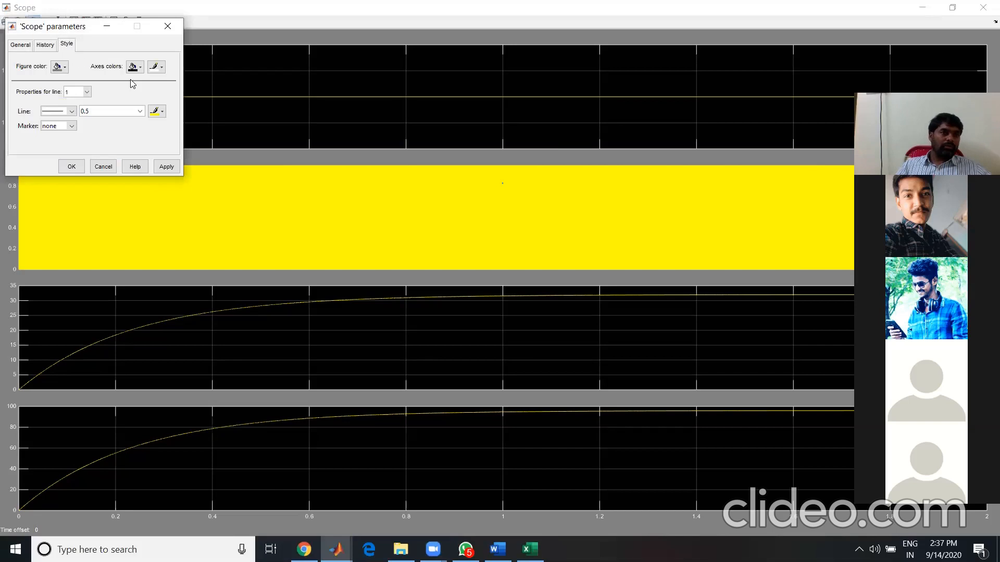
click(139, 111)
click(126, 132)
click(167, 167)
click(74, 168)
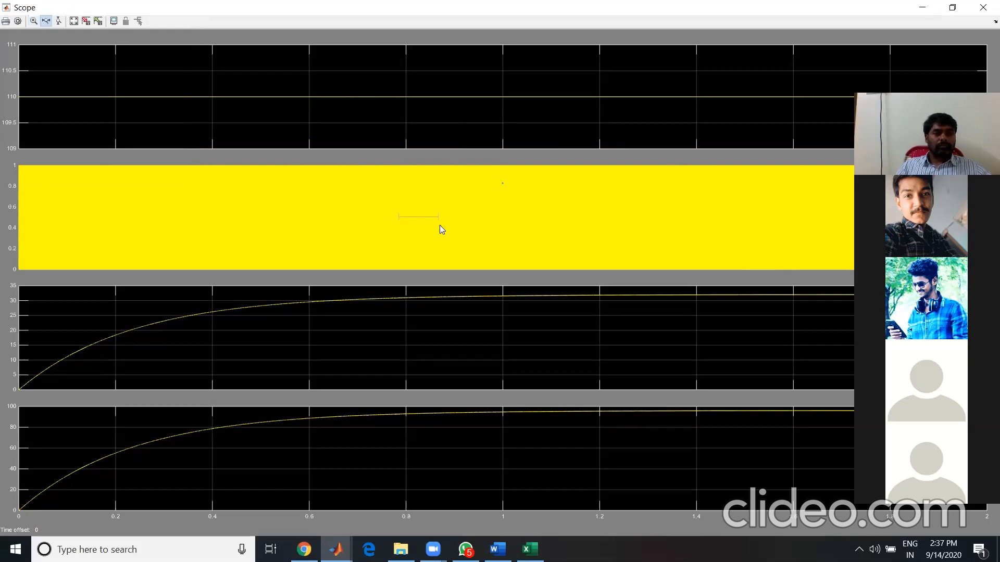
Zoom the Scope's time axis in on the gate pulse waveform until a few individual pulses can be inspected.
drag(410, 216, 413, 212)
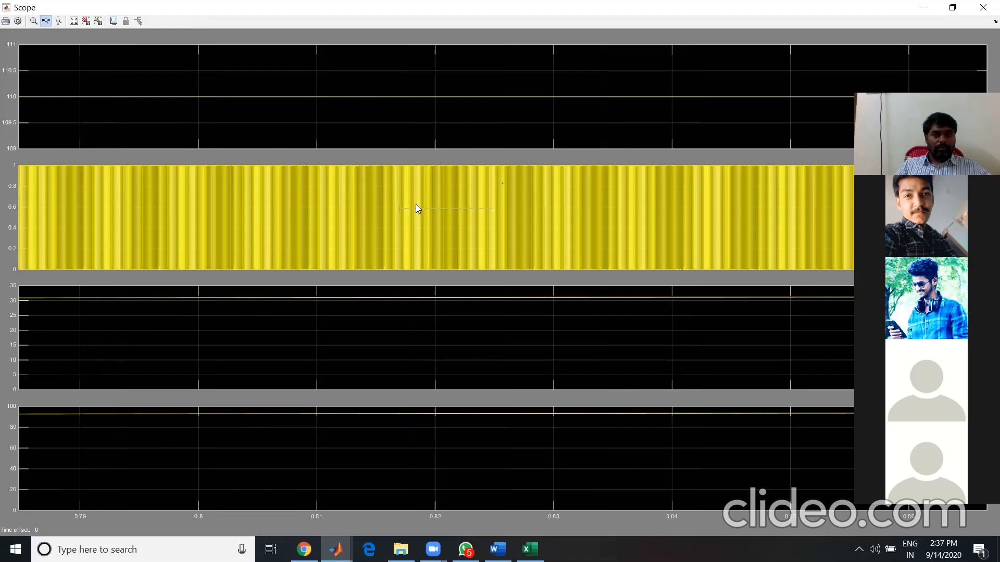
click(415, 204)
drag(392, 196, 571, 197)
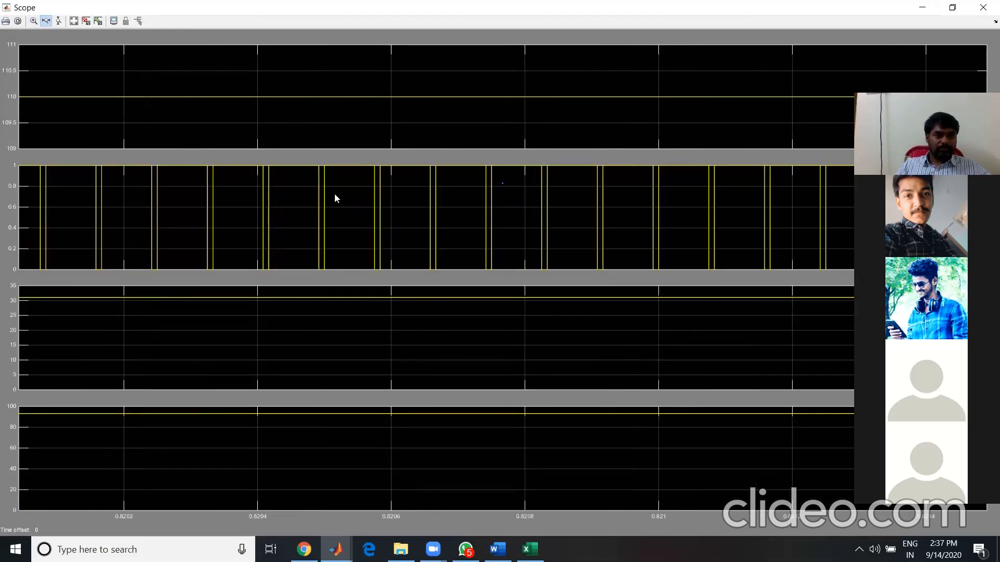
drag(302, 189, 590, 218)
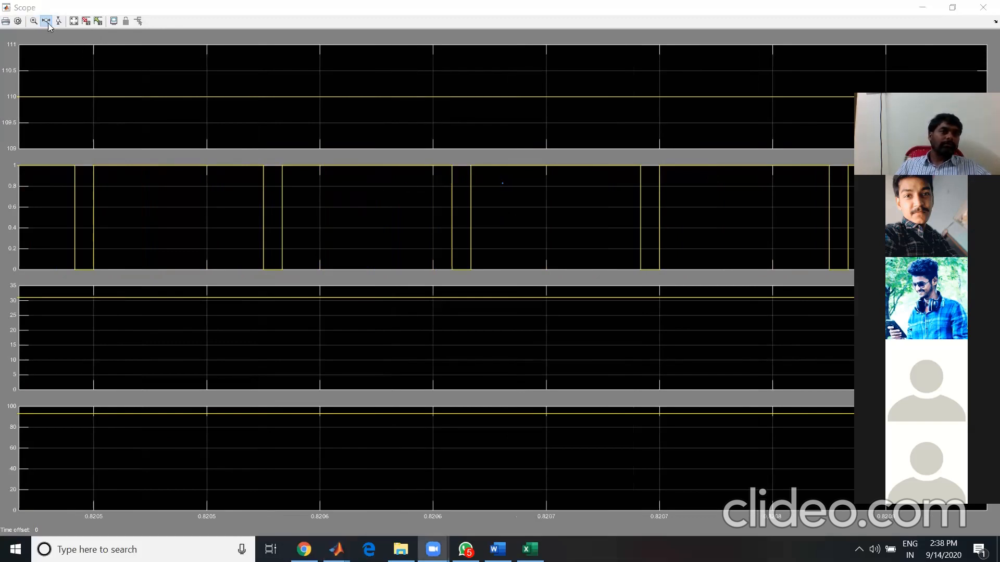
Set the gate pulse axes' Y-min to -1 and Y-max to 2.
right_click(264, 210)
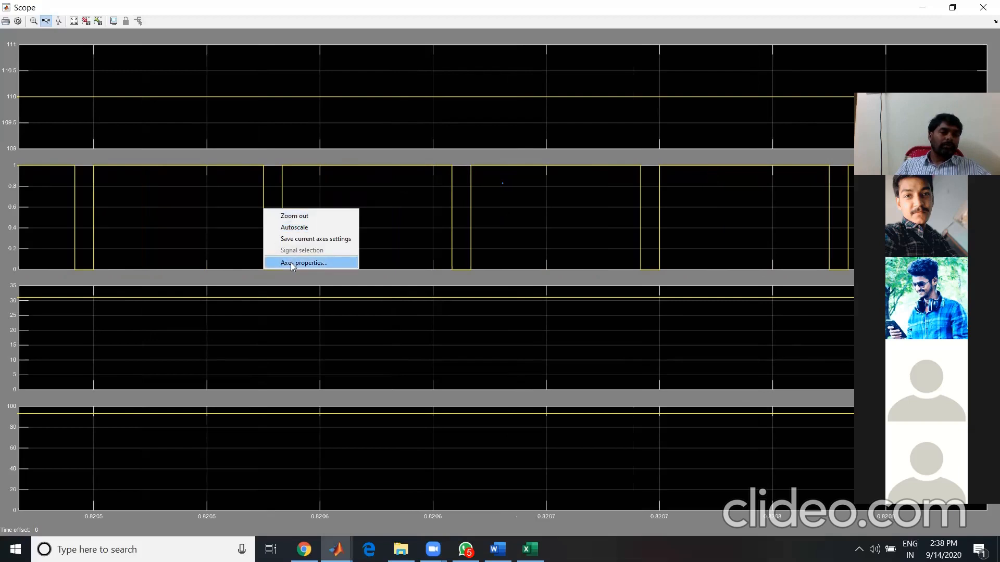
click(291, 262)
double_click(127, 246)
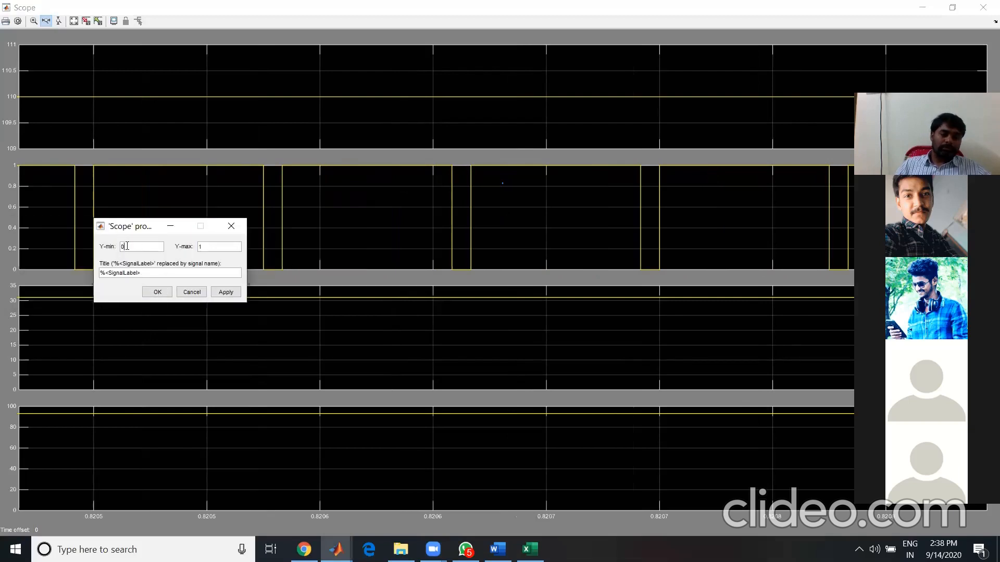
text(-1)
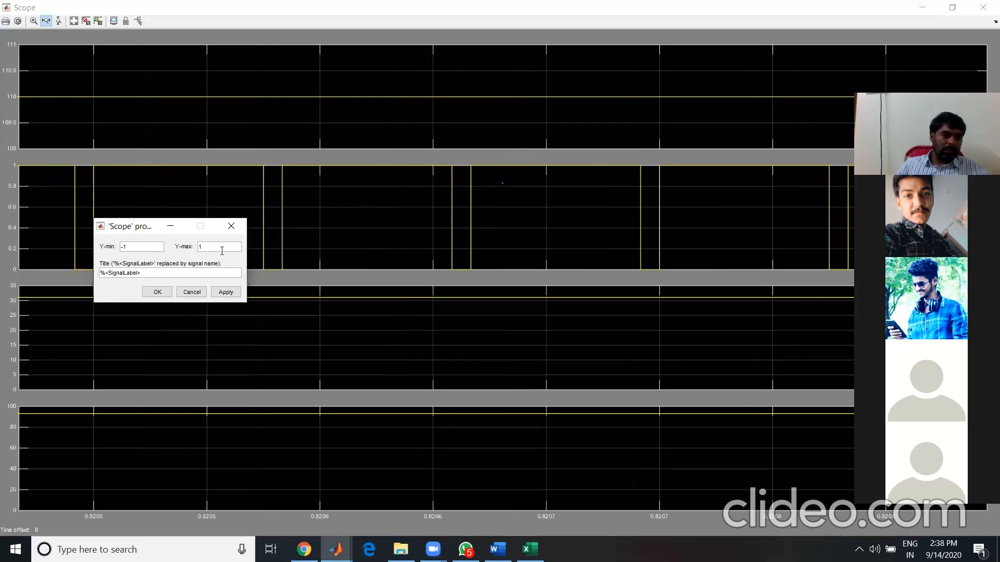
double_click(221, 247)
text(2)
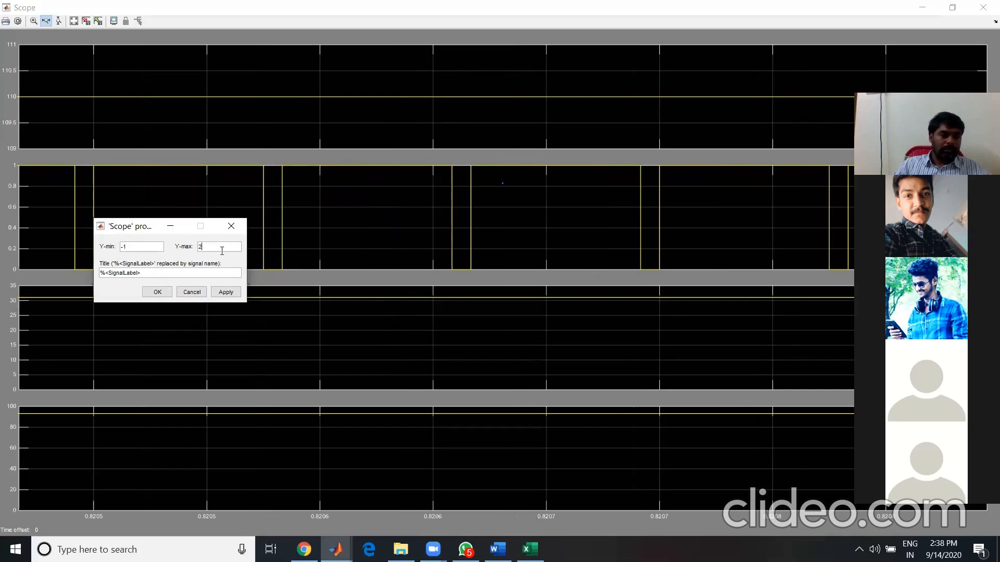
click(216, 292)
key(Return)
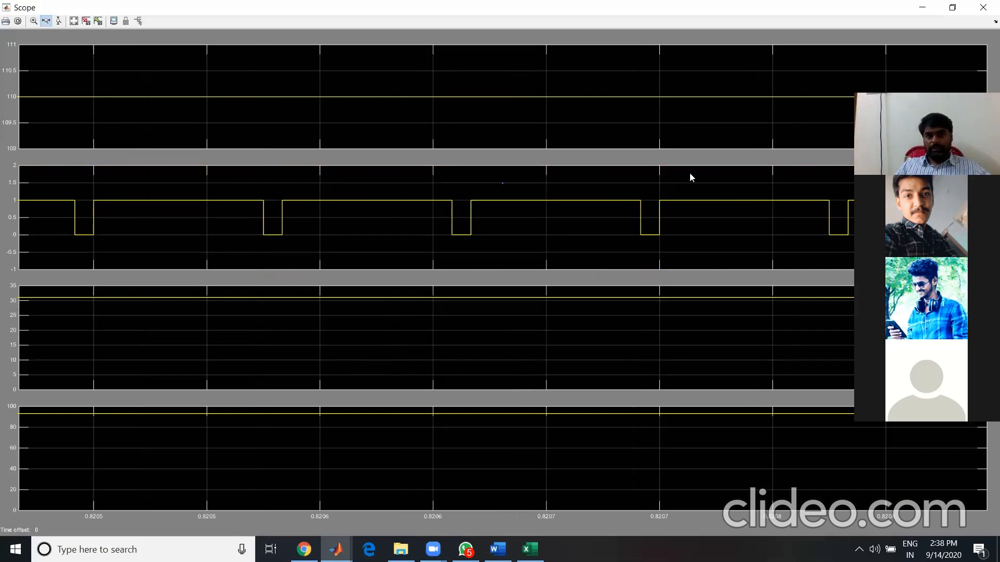
Handwrite the output voltage formula over the Scope: V0 = α VDC, with 0.9*110V = 99V, and circle the result.
mouse_move(513, 264)
mouse_down()
mouse_move(543, 264)
mouse_move(550, 309)
mouse_move(552, 296)
mouse_move(585, 279)
mouse_up()
mouse_move(565, 286)
mouse_down()
mouse_move(631, 270)
mouse_move(623, 286)
mouse_move(671, 265)
mouse_move(675, 298)
mouse_up()
drag(702, 281, 719, 295)
mouse_move(637, 359)
mouse_down()
mouse_move(629, 312)
mouse_move(635, 318)
mouse_up()
mouse_move(654, 356)
mouse_down()
mouse_move(708, 371)
mouse_move(763, 356)
mouse_move(805, 320)
mouse_up()
click(672, 357)
drag(657, 433, 692, 429)
drag(661, 445, 700, 439)
mouse_move(731, 419)
mouse_down()
mouse_move(724, 424)
mouse_move(747, 422)
mouse_move(750, 447)
mouse_up()
drag(765, 410, 775, 435)
mouse_move(781, 395)
mouse_down()
mouse_move(797, 425)
mouse_move(806, 369)
mouse_up()
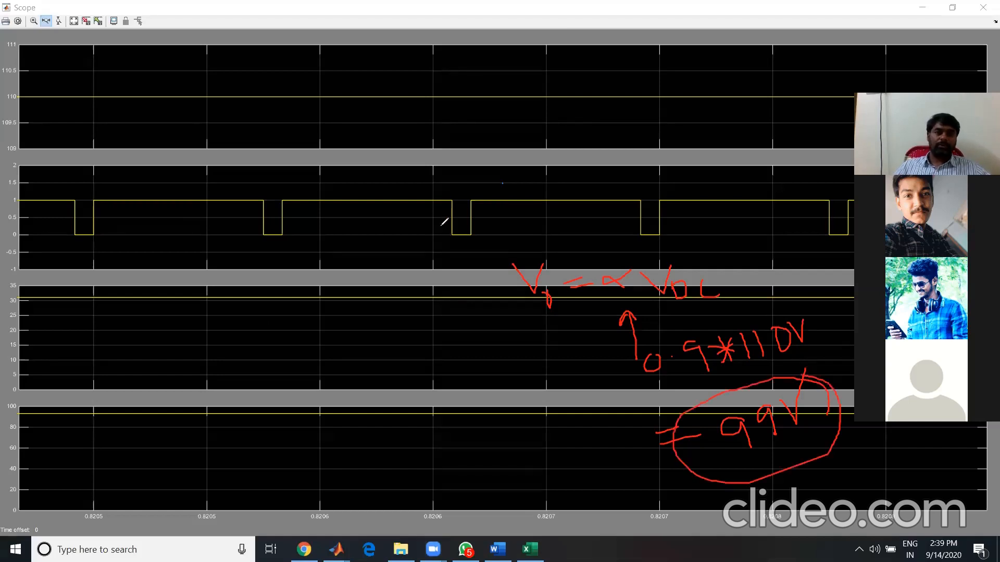
Check the Scope's style parameters without changing them and autoscale all waveforms to the full simulation time.
click(18, 21)
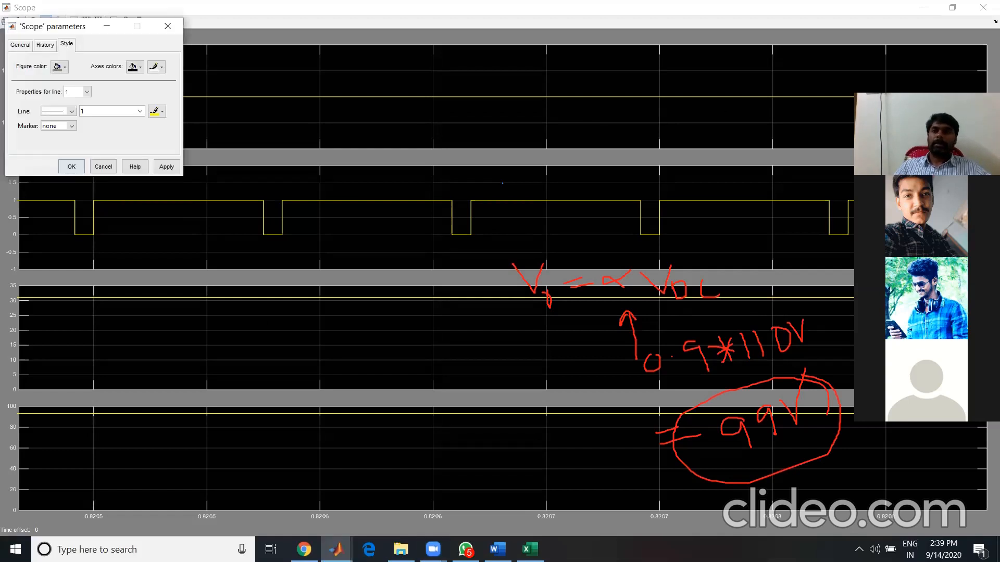
click(168, 26)
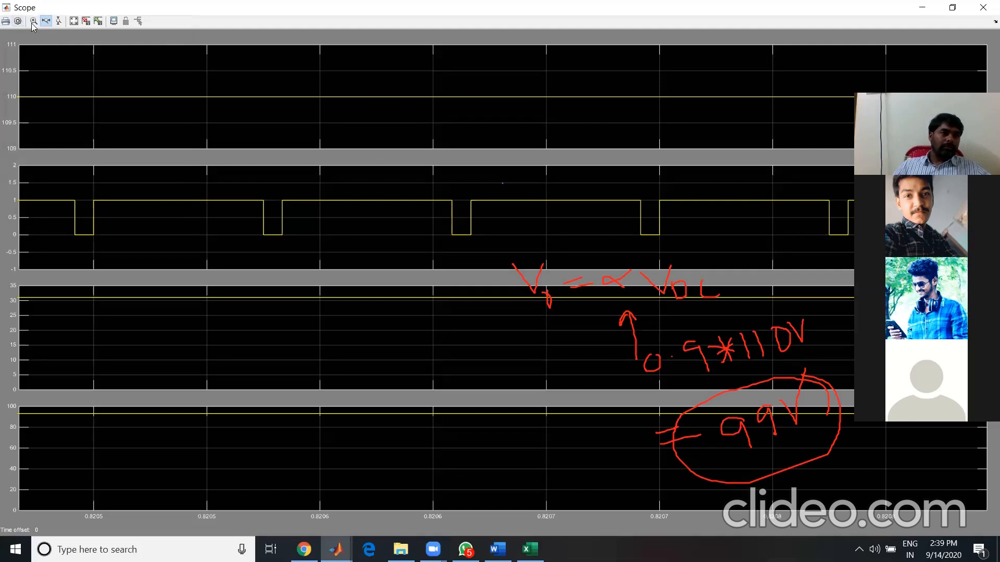
click(74, 22)
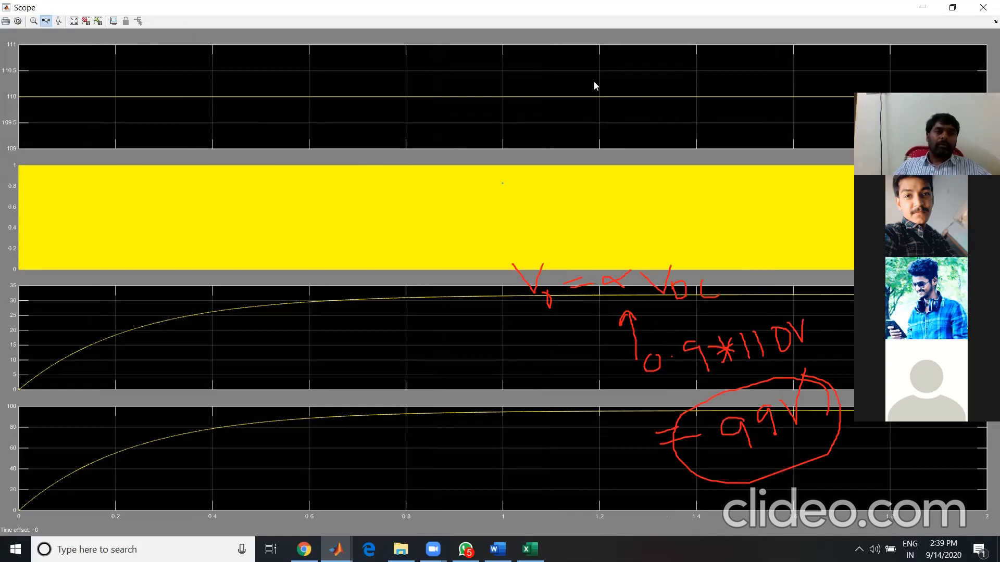
Minimise the Scope to return to the model and highlight the source voltage signal line feeding its first input.
click(922, 8)
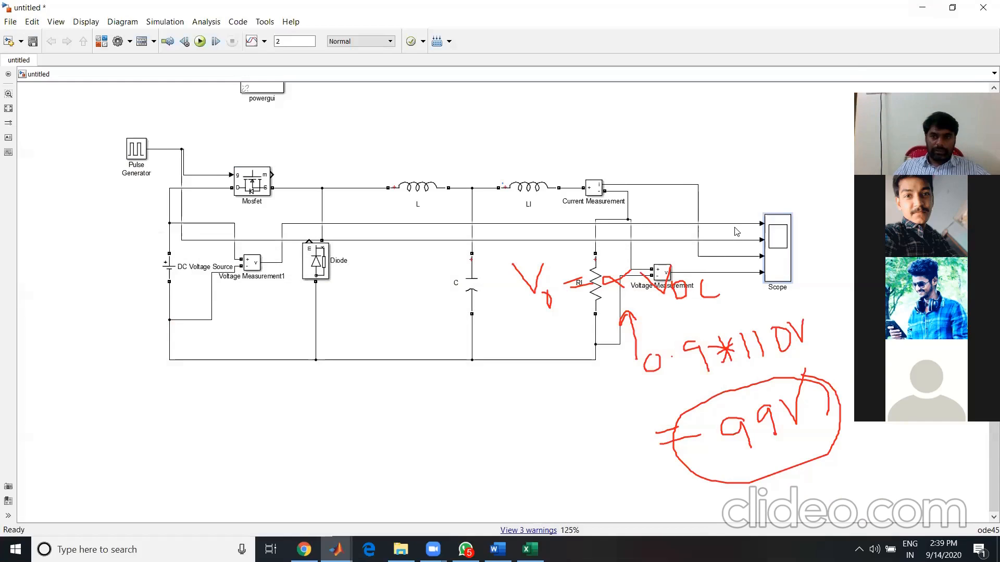
click(735, 225)
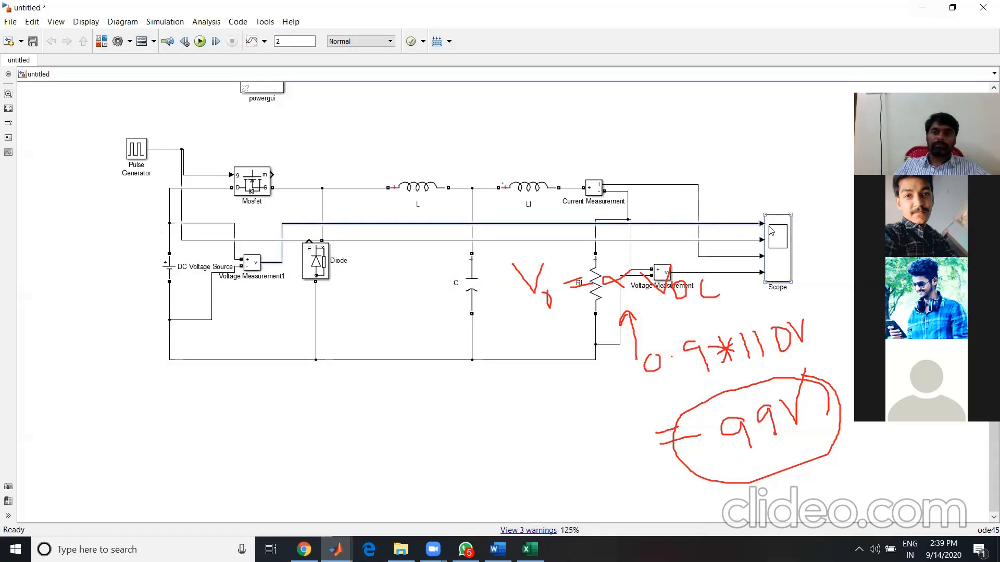
click(793, 243)
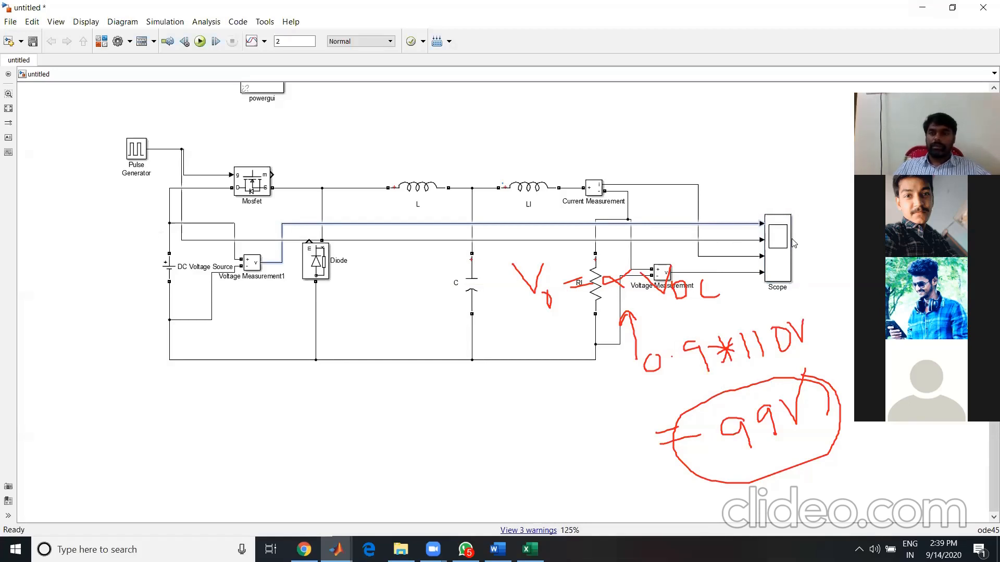